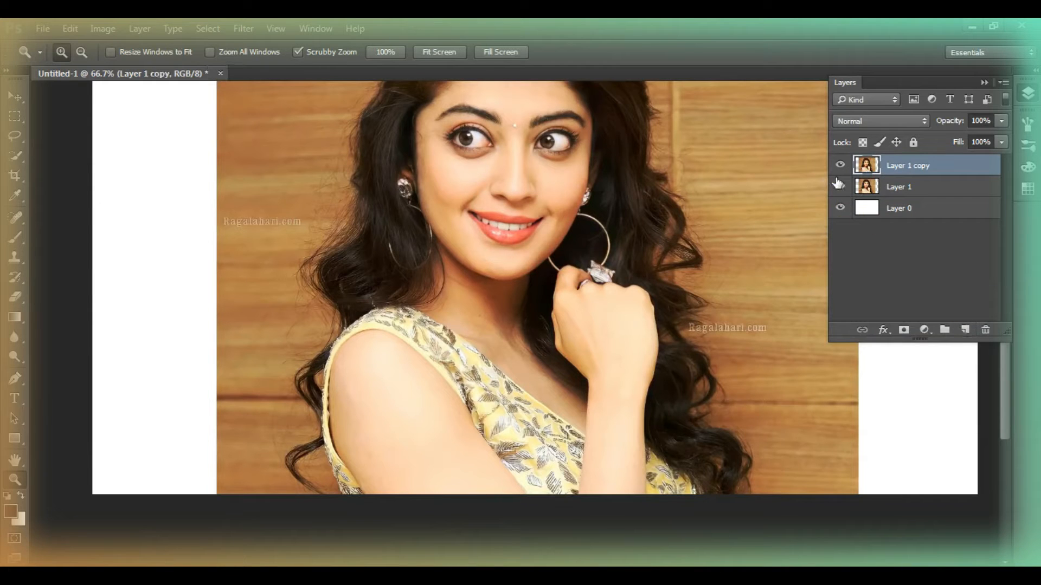
Hide Layer 1 and add a solid color fill layer in dark brown #211414 directly above Layer 0
left_click(943, 212)
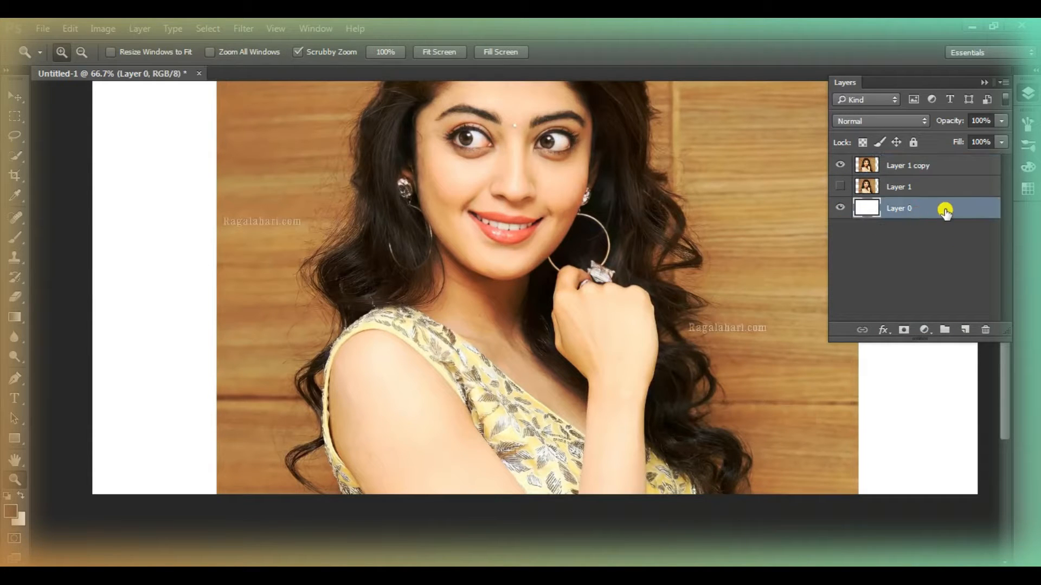
left_click(965, 330)
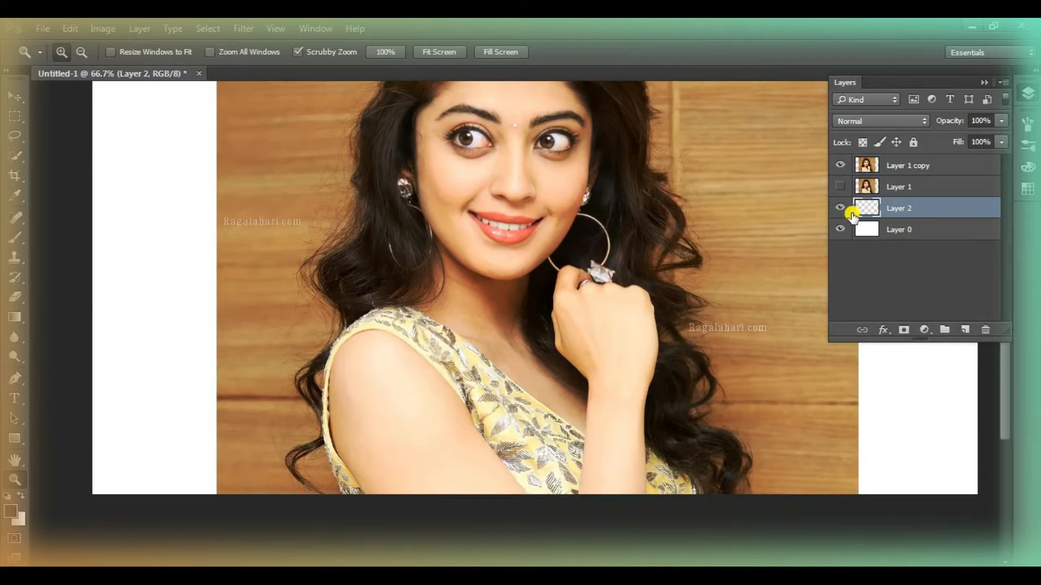
left_click_drag(936, 210, 987, 330)
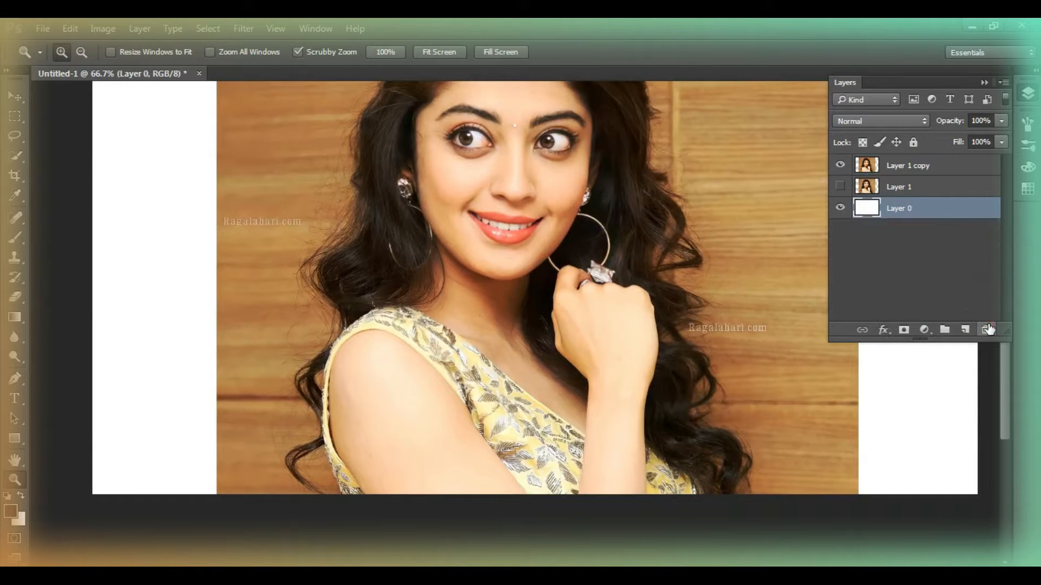
left_click(923, 330)
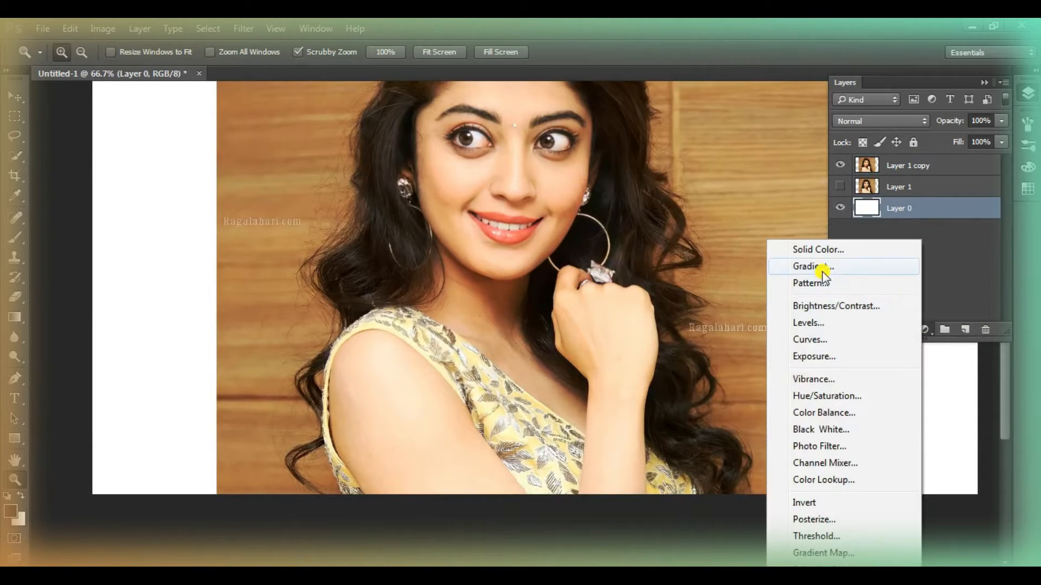
left_click(819, 250)
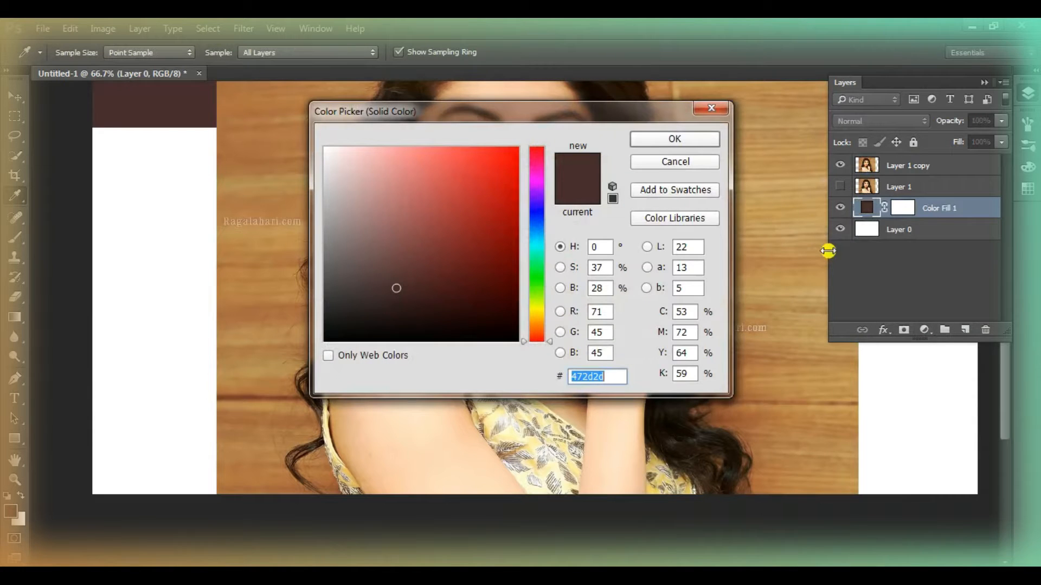
left_click_drag(394, 303, 397, 312)
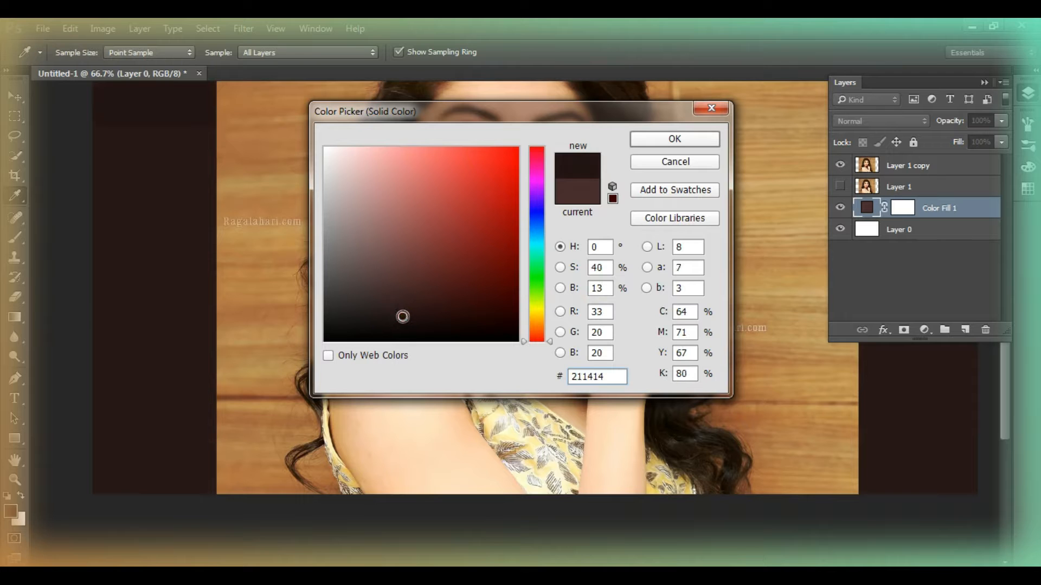
left_click(682, 139)
Start a Pen tool path at the dress's lower left edge and trace it around the loose curl beside the arm
key("z")
scroll(712, 274, "up", 1)
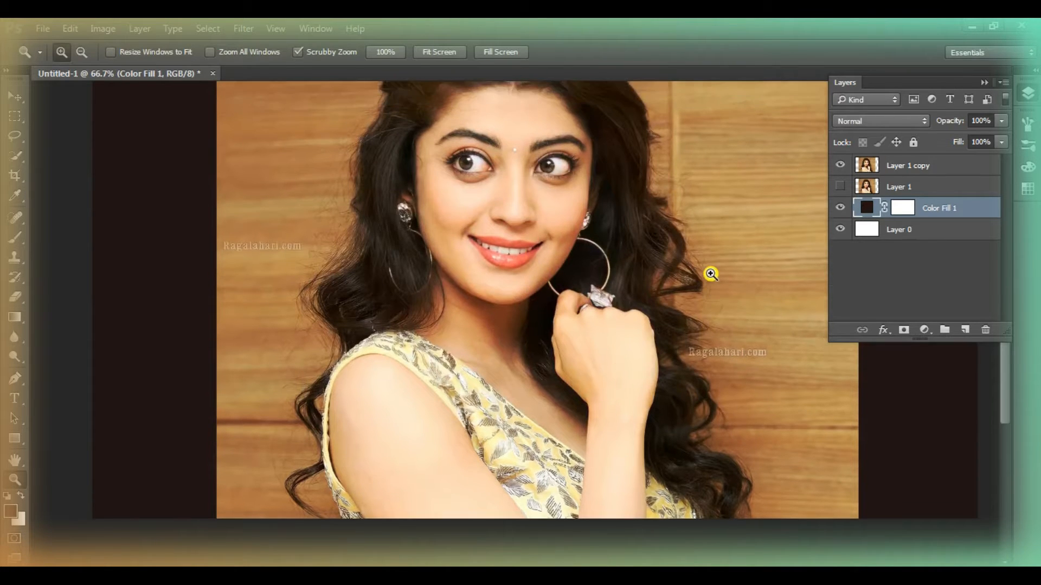
scroll(782, 297, "down", 1)
scroll(782, 298, "up", 4)
scroll(782, 297, "down", 3)
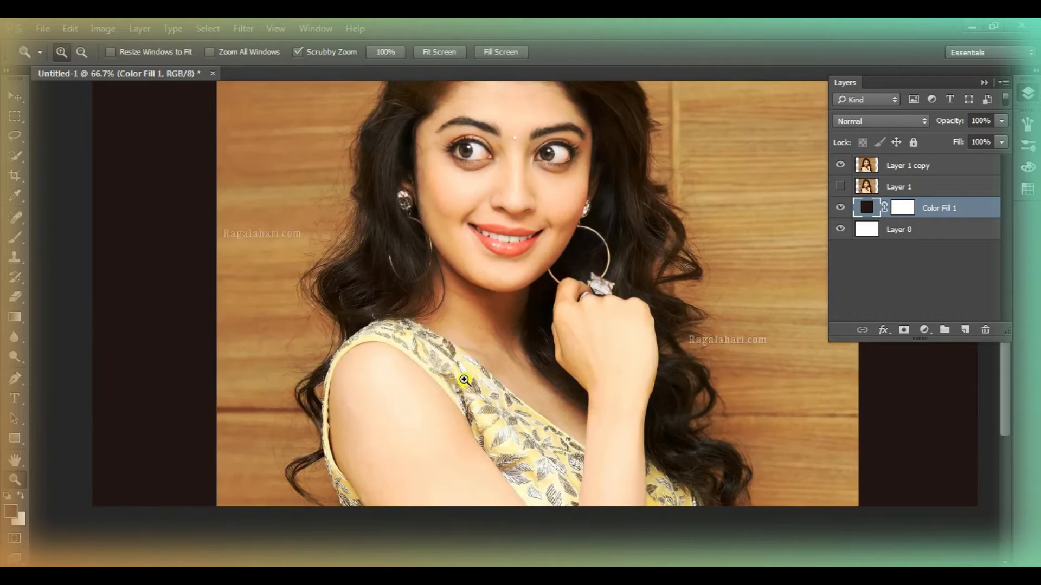
left_click(333, 467)
left_click(332, 467)
left_click(332, 467)
left_click(333, 466)
left_click(15, 379)
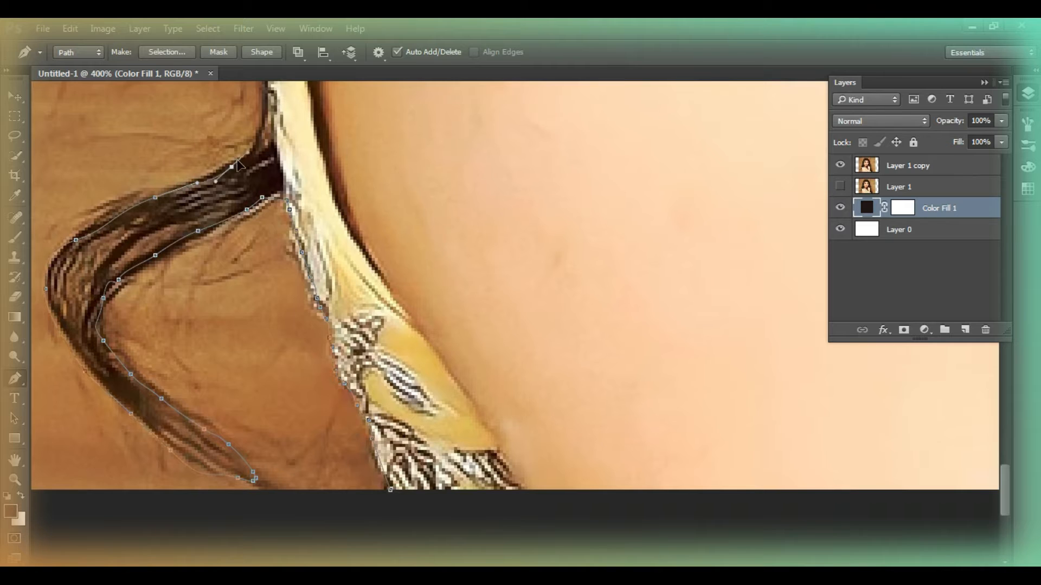
left_click_drag(238, 161, 249, 152)
left_click_drag(261, 137, 264, 128)
Continue the path up the outer edge of the left hair, from beside the arm past the shoulder curls
scroll(267, 120, "up", 3)
scroll(217, 179, "up", 3)
left_click_drag(190, 306, 186, 299)
left_click_drag(127, 194, 118, 182)
scroll(117, 184, "up", 2)
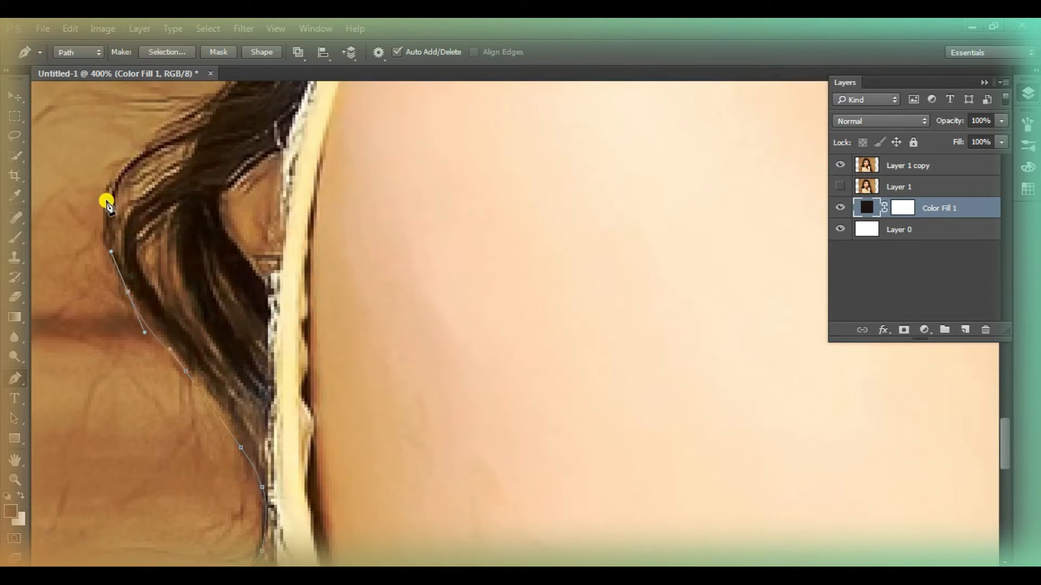
left_click_drag(106, 229, 121, 204)
scroll(135, 200, "up", 1)
left_click_drag(201, 191, 224, 175)
scroll(280, 142, "up", 2)
scroll(280, 142, "up", 1)
left_click_drag(273, 308, 307, 268)
left_click_drag(372, 211, 376, 187)
scroll(381, 151, "up", 3)
left_click_drag(370, 230, 277, 195)
scroll(347, 196, "up", 1)
scroll(255, 132, "up", 2)
Extend the path along the left side of the hair from the widest curls up toward the crown
scroll(255, 133, "up", 2)
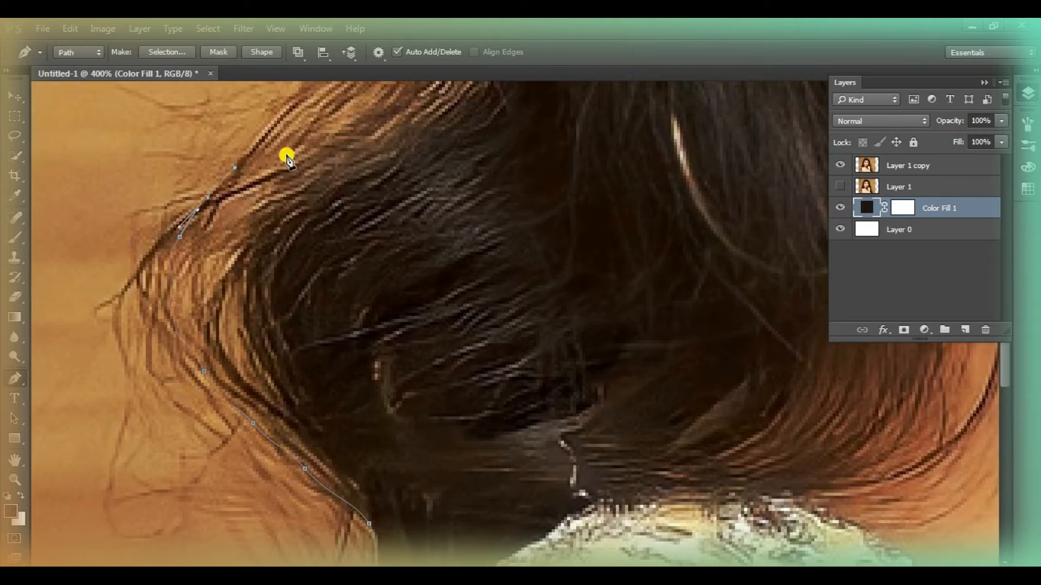
scroll(286, 157, "up", 3)
left_click_drag(355, 189, 384, 152)
scroll(407, 123, "up", 3)
left_click_drag(439, 270, 441, 251)
left_click_drag(448, 225, 458, 210)
left_click_drag(463, 197, 450, 164)
left_click_drag(448, 152, 446, 117)
scroll(453, 112, "up", 4)
left_click_drag(450, 353, 457, 302)
scroll(466, 141, "up", 3)
left_click_drag(482, 262, 522, 197)
scroll(563, 136, "up", 3)
left_click_drag(592, 277, 609, 259)
left_click_drag(625, 213, 621, 200)
scroll(628, 116, "up", 3)
left_click_drag(619, 250, 619, 235)
left_click_drag(637, 164, 657, 144)
left_click_drag(686, 122, 692, 116)
Make Layer 1 copy the active layer and carry the path over the crown of the head
scroll(701, 88, "up", 4)
left_click_drag(698, 194, 700, 179)
left_click_drag(732, 135, 752, 119)
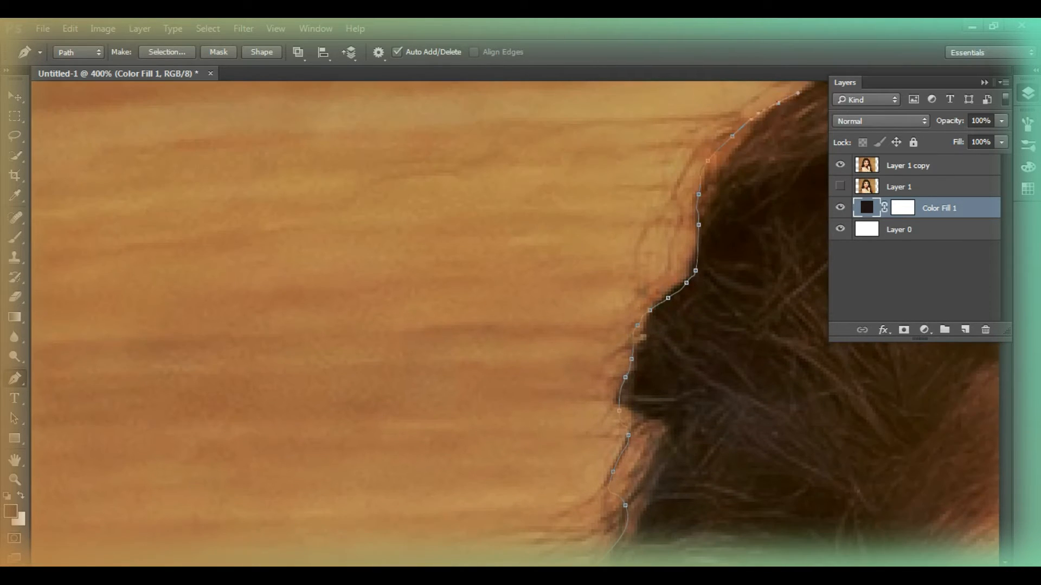
scroll(1026, 117, "right", 3)
scroll(1027, 117, "up", 1)
left_click(957, 168)
scroll(557, 292, "up", 3)
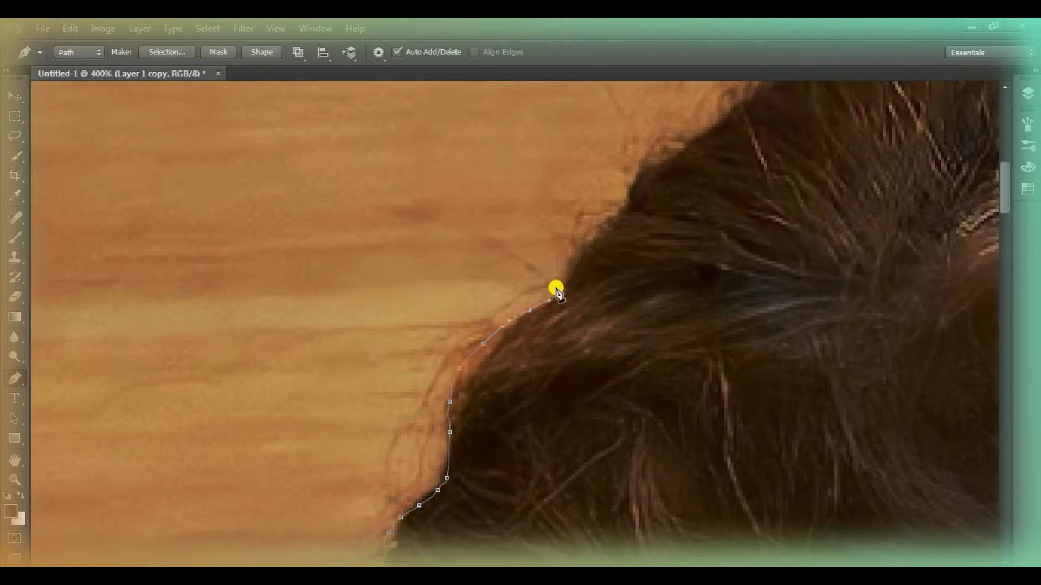
left_click_drag(645, 177, 648, 171)
left_click_drag(663, 158, 674, 154)
scroll(705, 189, "up", 2)
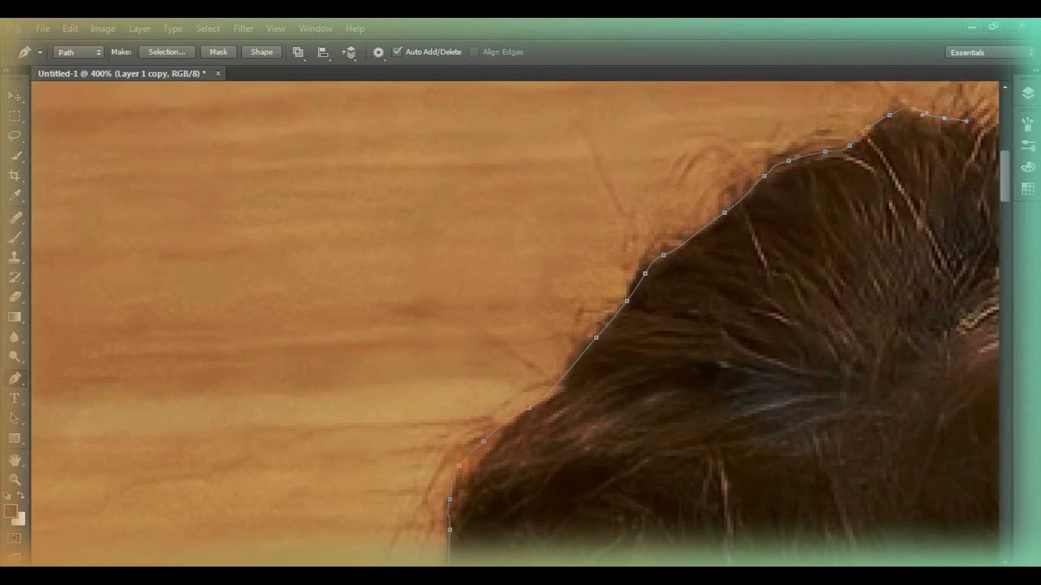
scroll(174, 133, "right", 10)
scroll(217, 152, "up", 1)
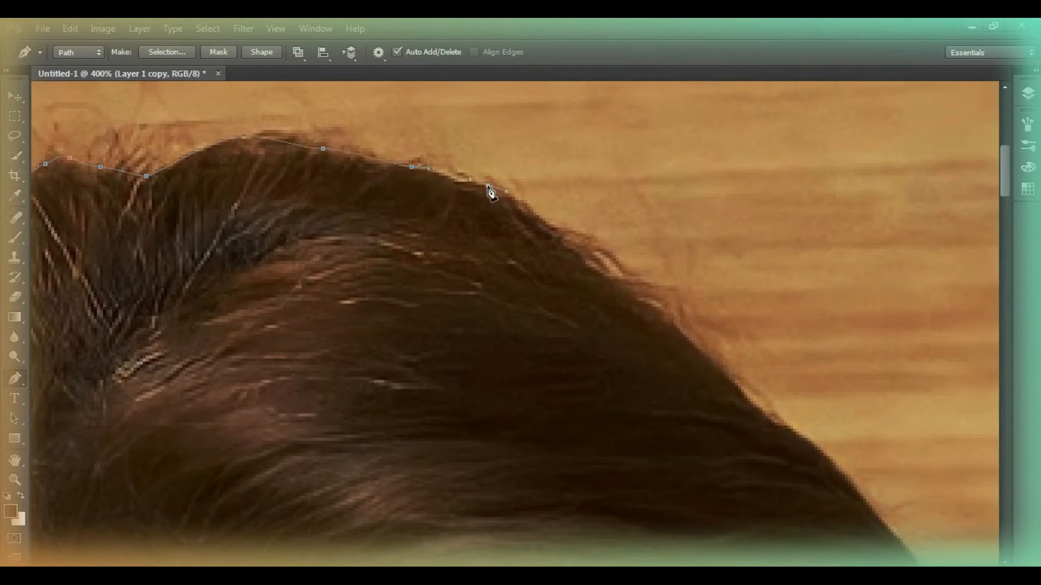
Trace the path down the right side of the hair from the crown to eye level
left_click(887, 530)
scroll(888, 530, "down", 4)
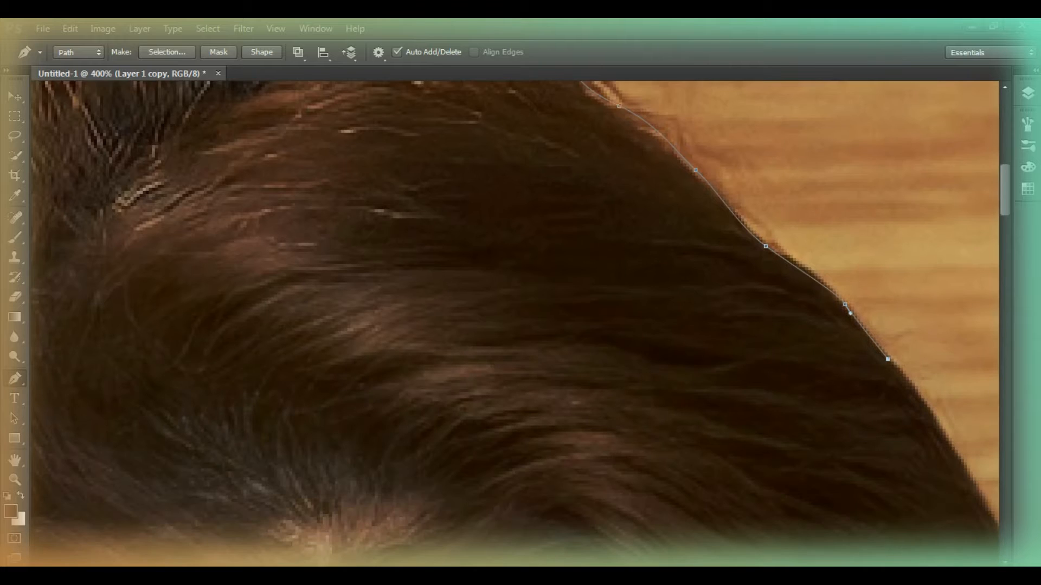
scroll(738, 325, "right", 3)
scroll(739, 325, "down", 4)
left_click_drag(744, 316, 749, 322)
left_click(808, 401)
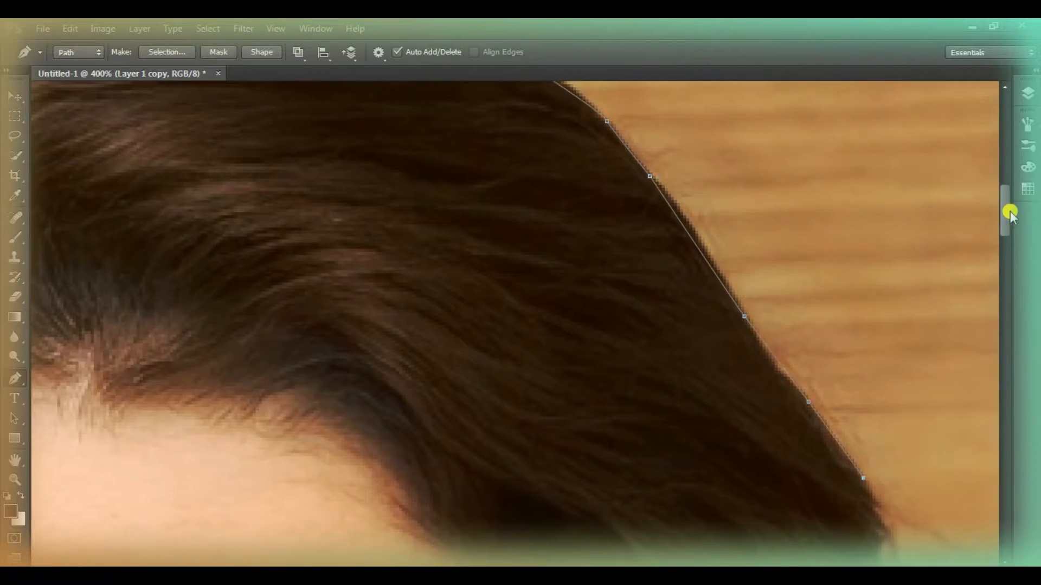
left_click_drag(1010, 215, 945, 262)
left_click_drag(882, 176, 884, 191)
left_click(921, 375)
left_click(903, 387)
left_click(903, 403)
left_click_drag(909, 451, 909, 457)
left_click_drag(913, 476, 915, 480)
scroll(914, 480, "down", 4)
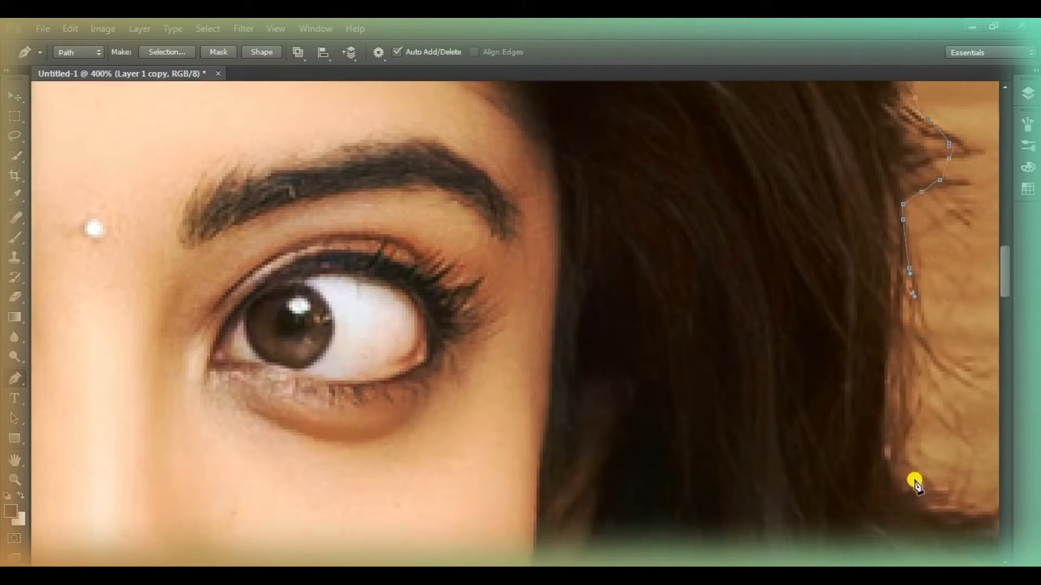
Continue the path around the flyaway locks and pointed curl on the right, down to the level of the ring
scroll(725, 411, "right", 3)
scroll(725, 411, "down", 6)
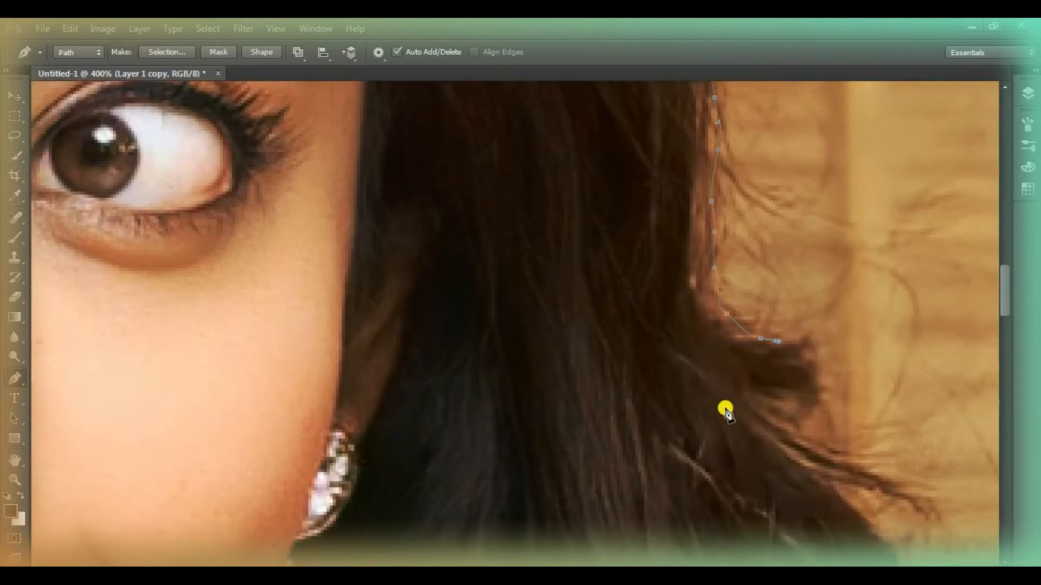
left_click(876, 372)
left_click(891, 396)
left_click_drag(909, 427, 913, 434)
left_click_drag(921, 457, 920, 465)
left_click_drag(918, 481, 918, 492)
scroll(918, 502, "down", 3)
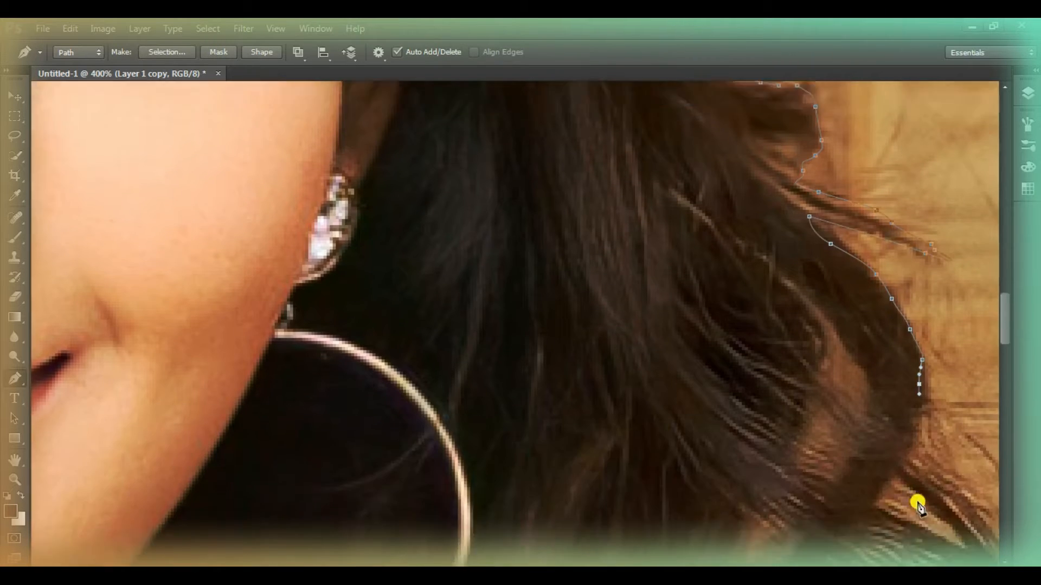
left_click_drag(740, 572, 770, 573)
scroll(701, 306, "down", 3)
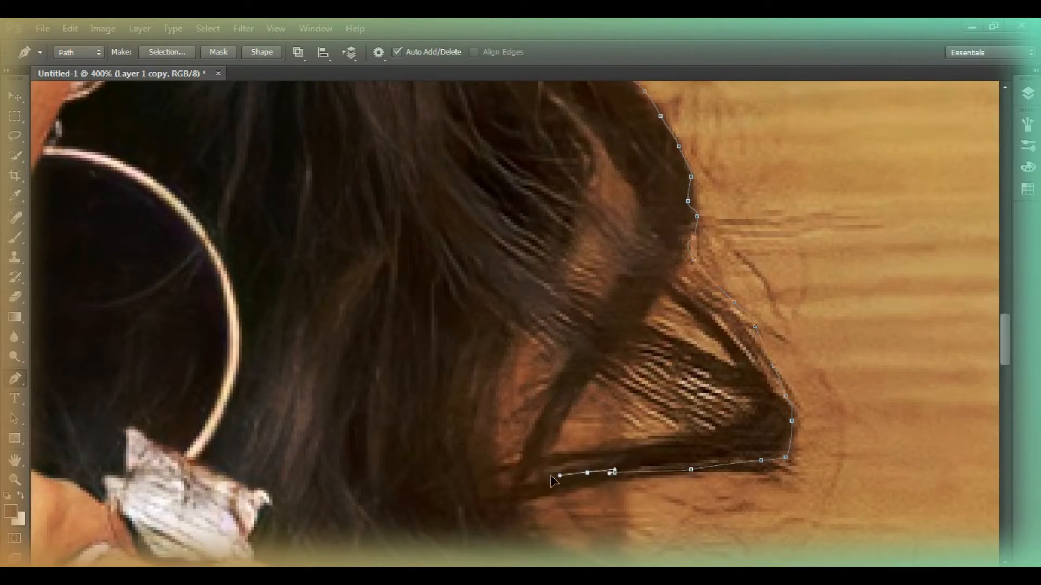
left_click(541, 485)
left_click(529, 488)
left_click_drag(513, 497, 518, 507)
Follow the lower right curls beside the forearm with the path, down toward the photo's bottom edge
scroll(519, 508, "down", 3)
scroll(808, 533, "down", 4)
left_click(765, 371)
left_click_drag(714, 371, 703, 372)
scroll(674, 369, "down", 5)
left_click_drag(676, 204, 638, 228)
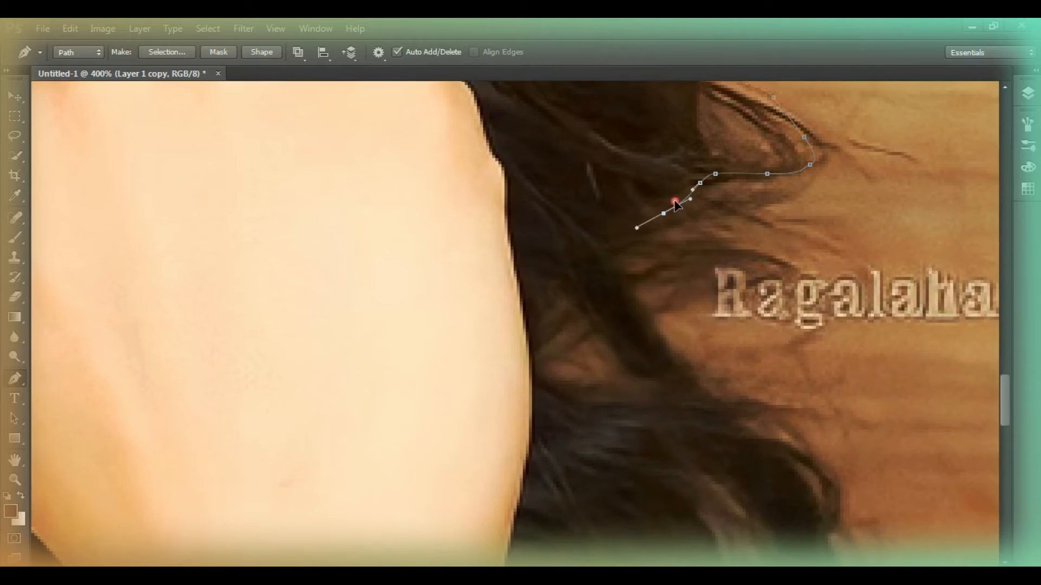
left_click(767, 431)
left_click_drag(804, 465, 810, 482)
scroll(809, 488, "down", 7)
left_click(733, 457)
scroll(723, 475, "down", 3)
left_click_drag(724, 300, 743, 312)
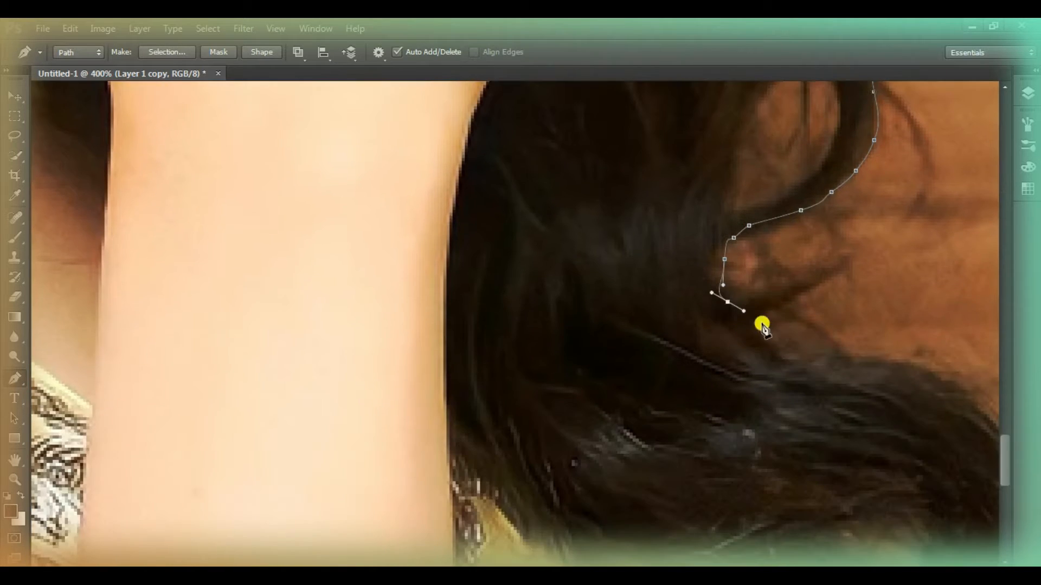
left_click(820, 343)
scroll(966, 387, "down", 1)
left_click_drag(803, 573, 837, 573)
scroll(739, 355, "down", 2)
left_click_drag(758, 252, 771, 266)
scroll(758, 254, "down", 2)
Run the path along the photo's bottom edge and close it at its starting point on the dress
left_click(697, 499)
left_click(569, 506)
left_click(128, 490)
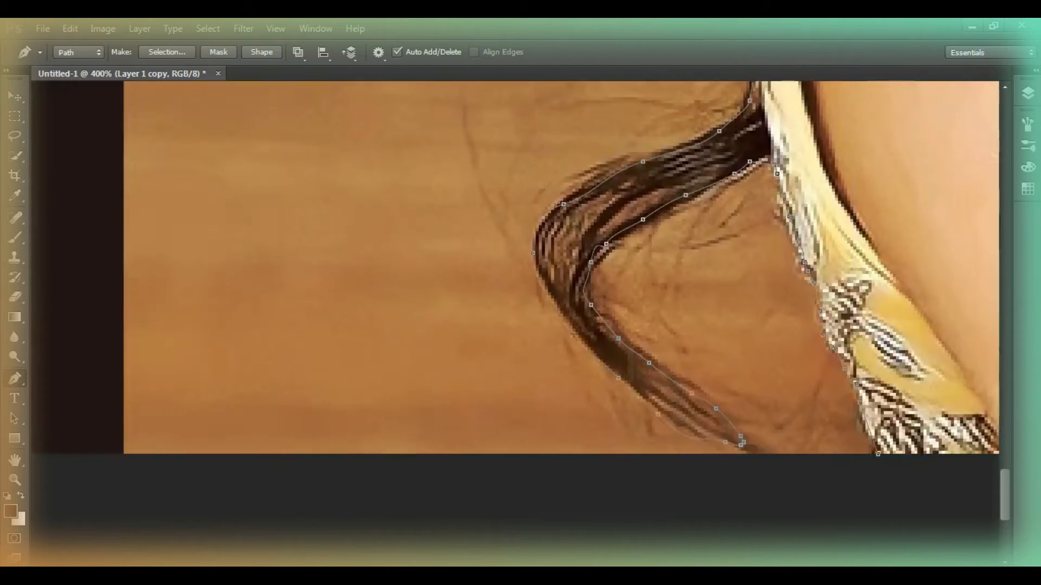
left_click_drag(488, 572, 507, 572)
left_click(753, 487)
left_click(734, 454)
Convert the closed path to a selection and use it to add a layer mask to Layer 1 copy
right_click(701, 349)
left_click(759, 297)
left_click(603, 176)
left_click(1027, 93)
left_click(904, 330)
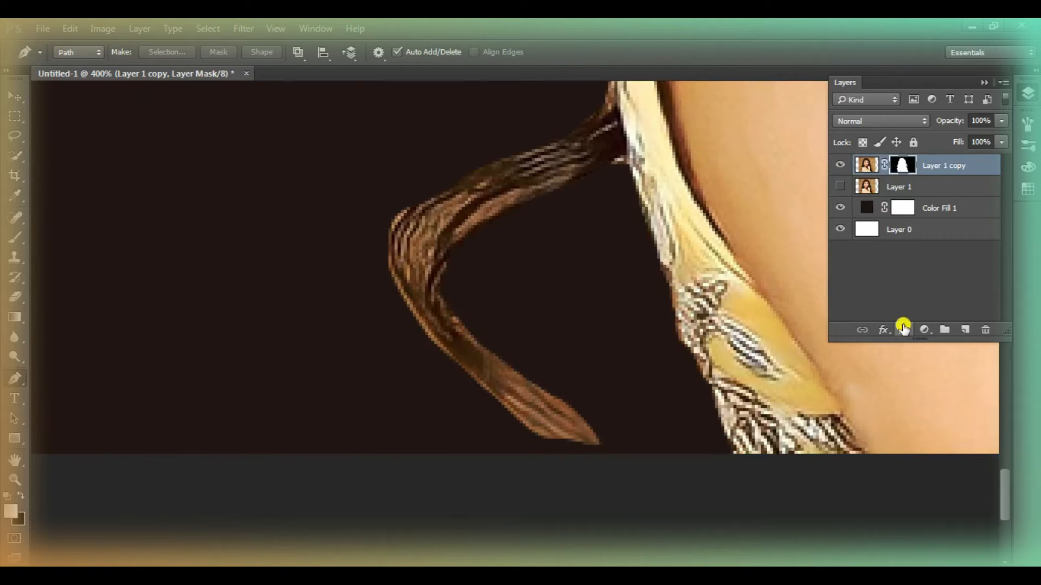
Examine the masked portrait as a whole against the dark fill
key("z")
right_click(372, 295)
left_click(401, 327)
left_click(671, 177)
right_click(671, 177)
left_click(721, 257)
right_click(722, 257)
left_click(761, 355)
right_click(778, 331)
left_click(808, 341)
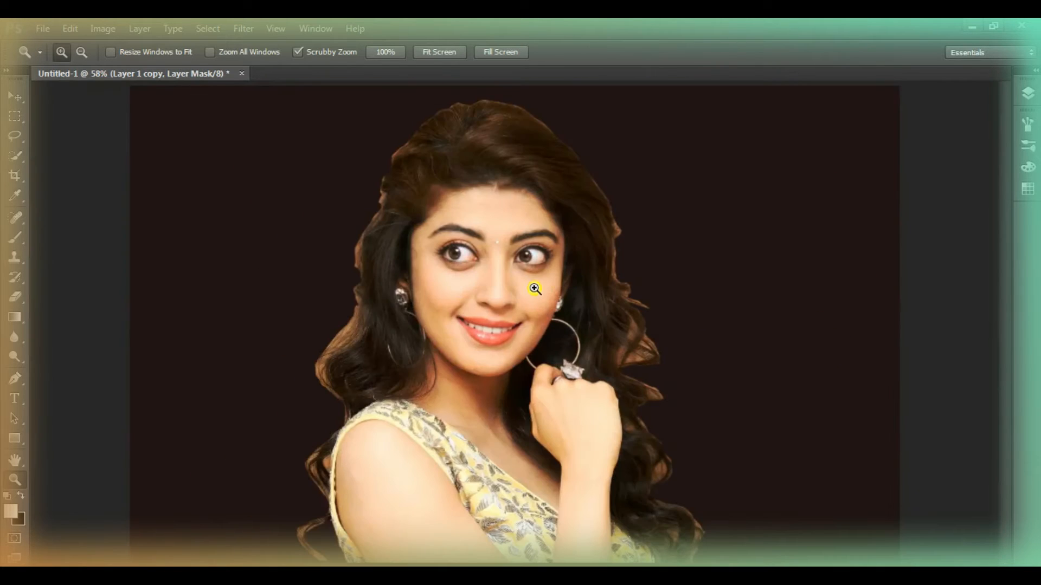
Apply the layer mask permanently to Layer 1 copy
left_click(1028, 93)
right_click(931, 162)
key("Escape")
right_click(902, 165)
left_click(916, 217)
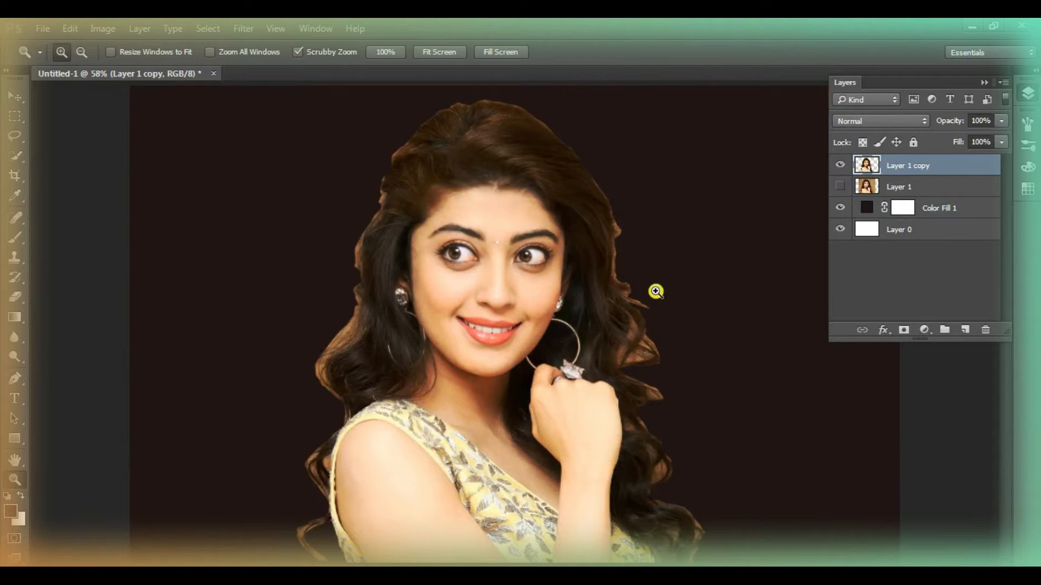
Select the leftover background patches inside the right-hand curls beside the forearm with the Lasso tool
left_click(331, 374)
left_click(331, 375)
left_click(330, 375)
scroll(490, 311, "up", 5)
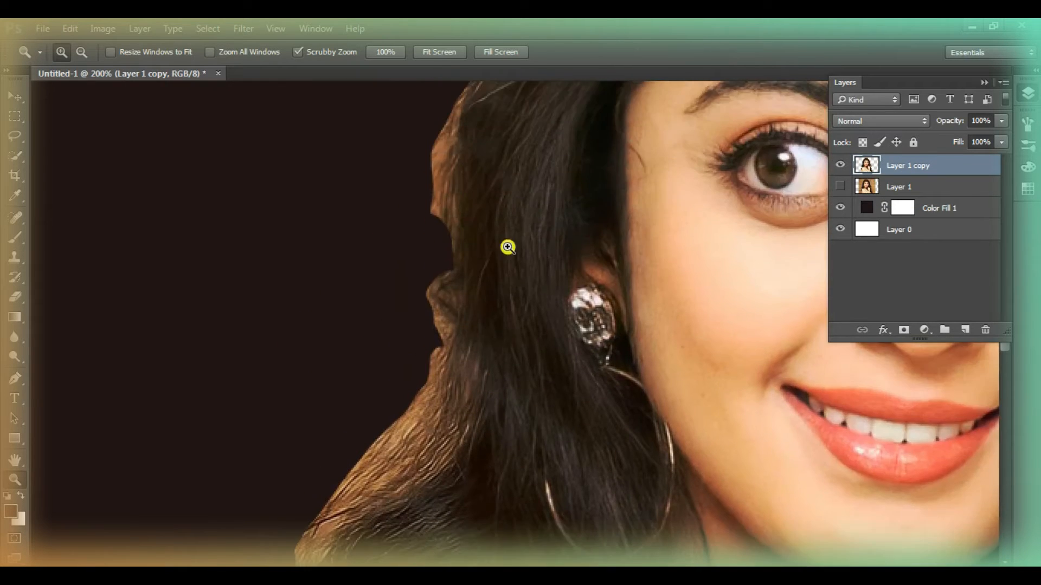
right_click(509, 246)
left_click(539, 256)
left_click(1029, 95)
left_click(698, 437)
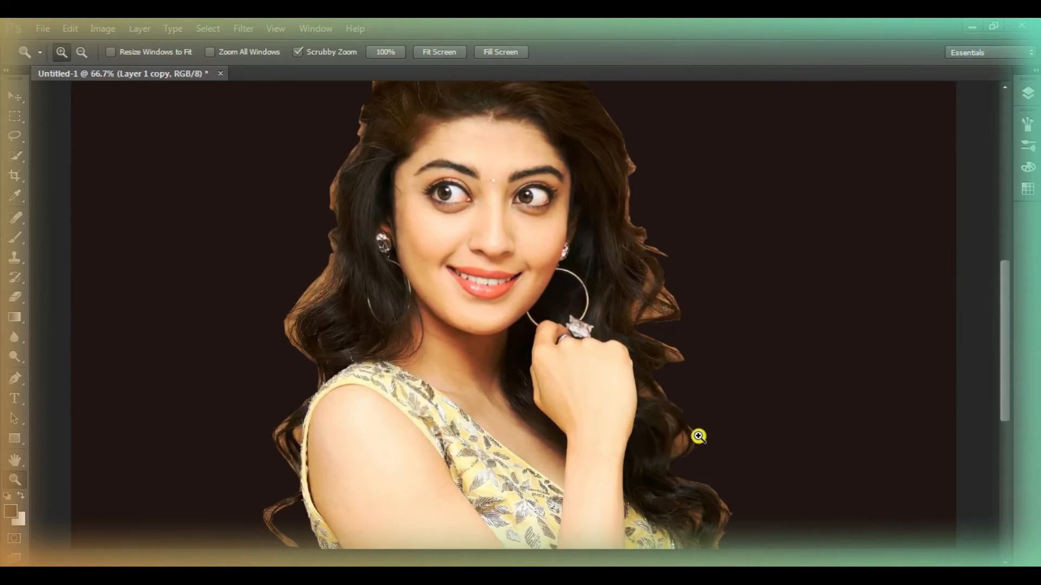
left_click(712, 475)
left_click(660, 434)
left_click(659, 434)
left_click(699, 384)
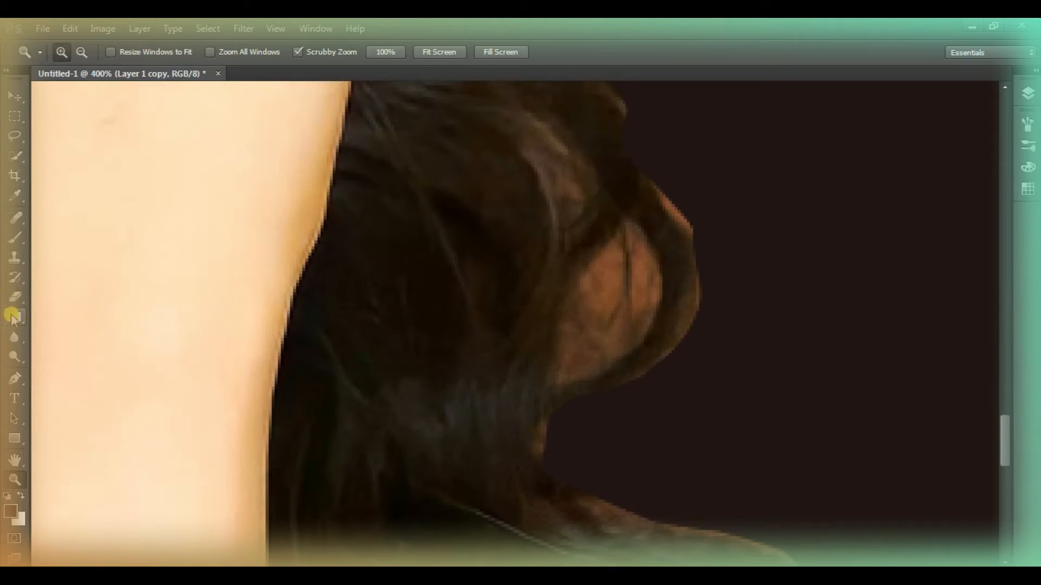
left_click(14, 378)
scroll(629, 208, "down", 1)
left_click(12, 134)
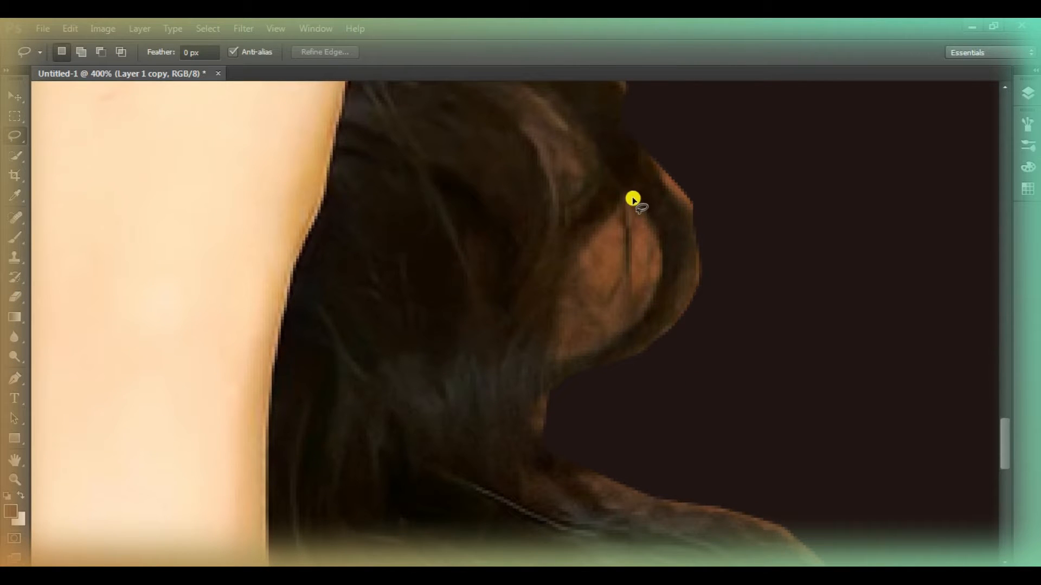
left_click_drag(614, 225, 628, 206)
scroll(480, 209, "up", 10)
mouse_move(512, 223)
left_mouse_down()
mouse_move(525, 203)
mouse_move(515, 218)
left_mouse_up()
scroll(519, 260, "down", 6)
scroll(518, 260, "down", 8)
key("shift")
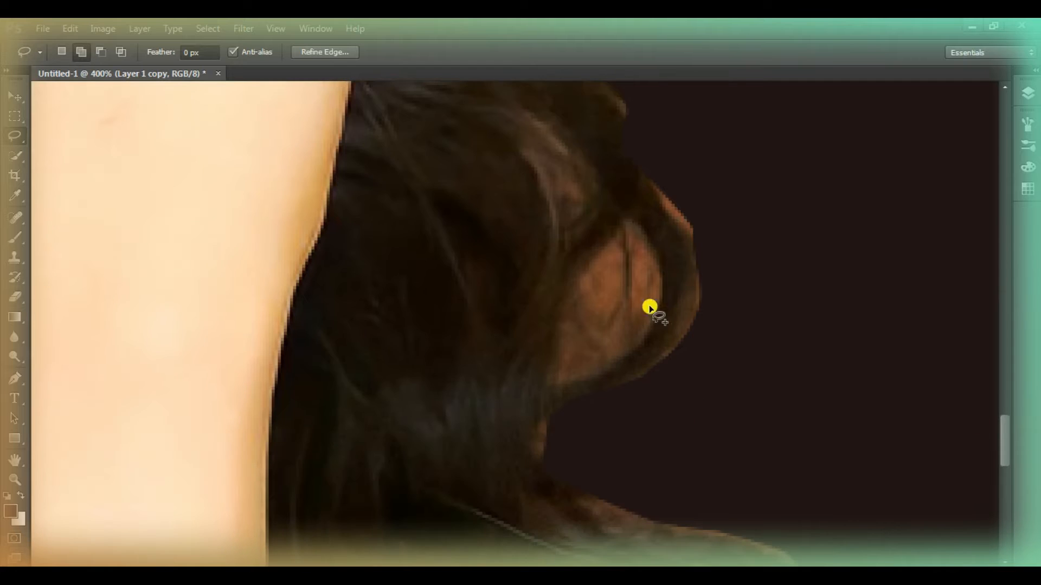
Add the background patches inside the right-hand hair loops and along that side's outer hair edge to the Lasso selection
scroll(579, 255, "up", 13)
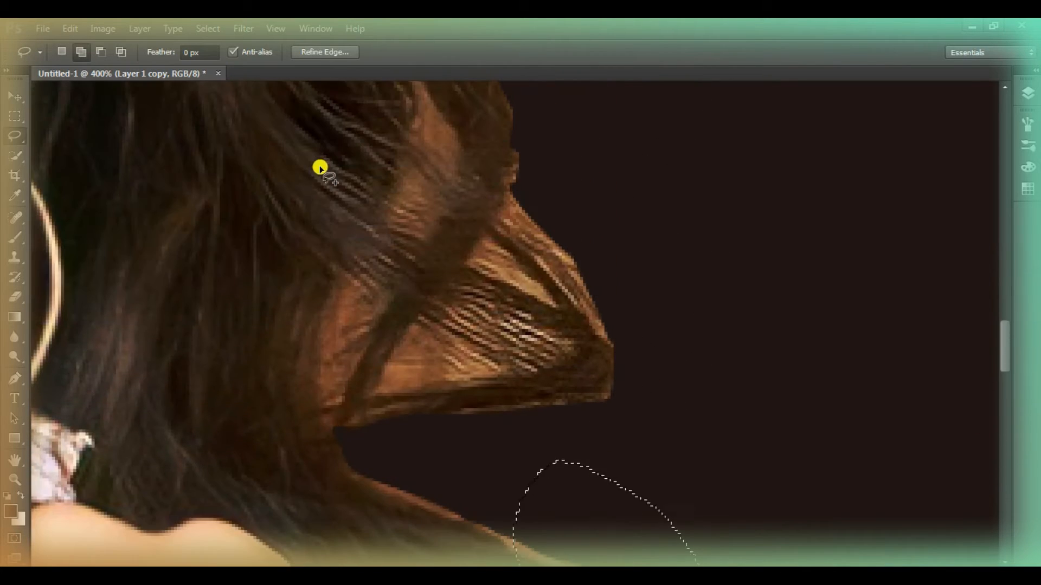
left_click_drag(416, 389, 415, 328)
scroll(380, 304, "up", 1)
left_click_drag(350, 313, 355, 404)
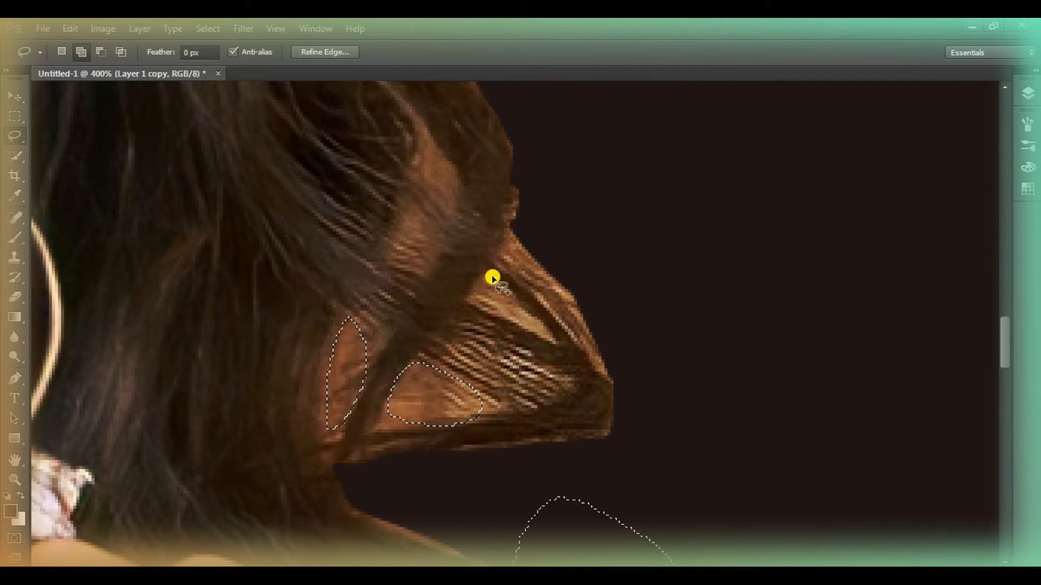
left_click_drag(490, 278, 488, 277)
scroll(333, 167, "up", 11)
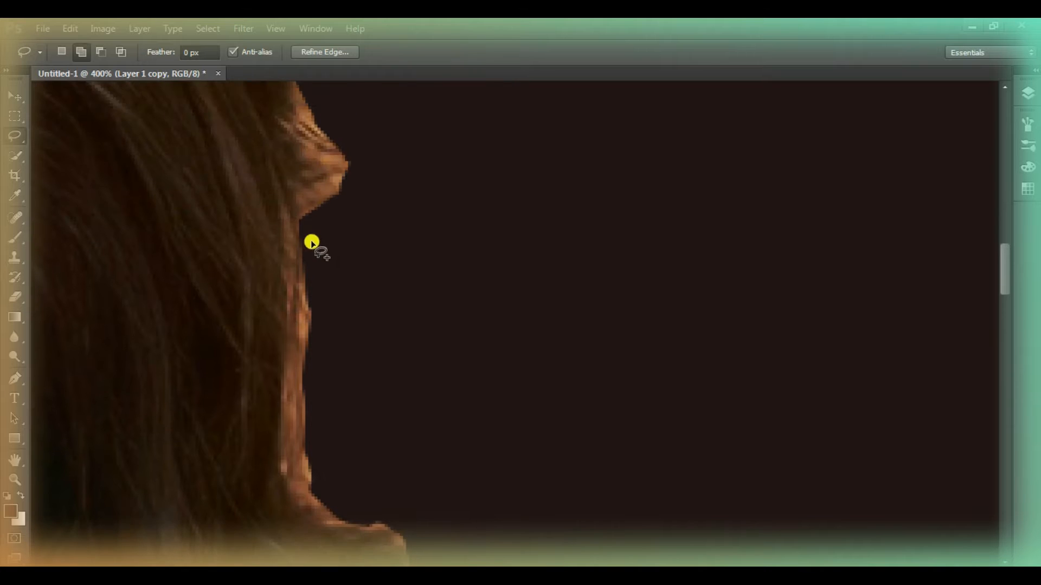
left_click_drag(367, 530, 368, 531)
scroll(276, 179, "up", 12)
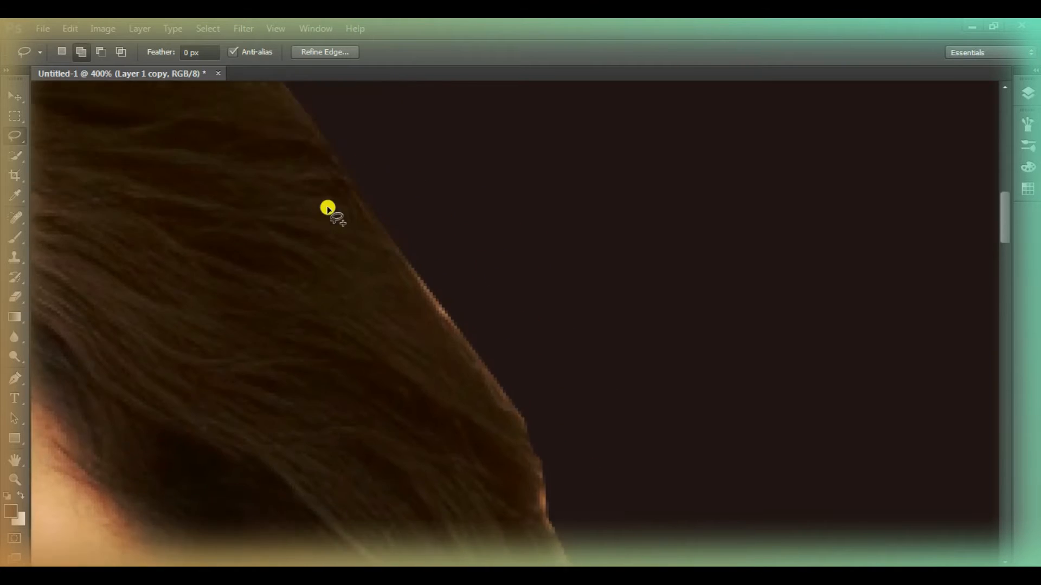
Add the leftover background strip along the left-hand outer hair edge beside the eye to the Lasso selection
scroll(395, 297, "left", 12)
scroll(395, 298, "down", 6)
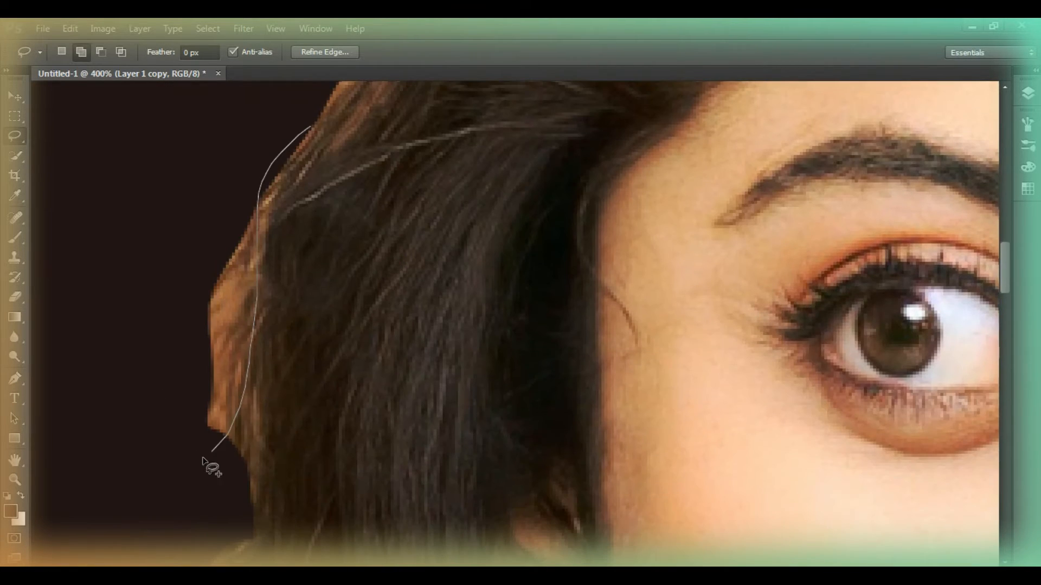
left_click_drag(204, 461, 311, 127)
scroll(365, 214, "down", 10)
left_click(1028, 93)
left_click(903, 329)
key("ctrl+z")
key("z")
key("ctrl+0")
left_click(903, 329)
key("ctrl+z")
Invert the selection, use it to add a layer mask to Layer 1 copy, and apply the mask permanently
left_click(207, 29)
left_click(220, 86)
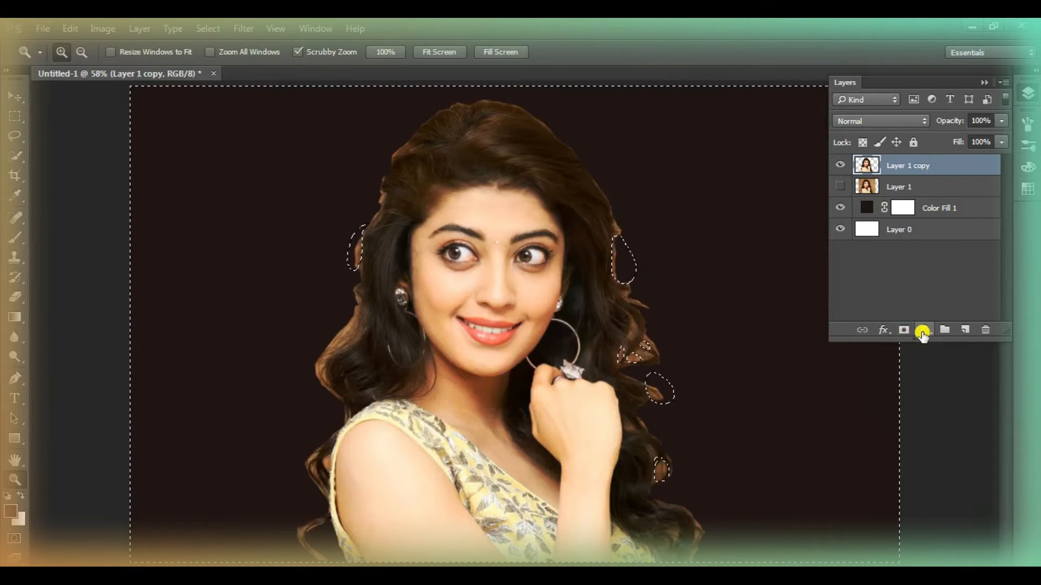
left_click(904, 329)
right_click(895, 165)
left_click(899, 211)
Lasso the background gap between the hair and the left-hand shoulder and the brown fringe along that side's outer curls
left_click(314, 478)
left_click_drag(314, 478, 314, 479)
left_click(15, 137)
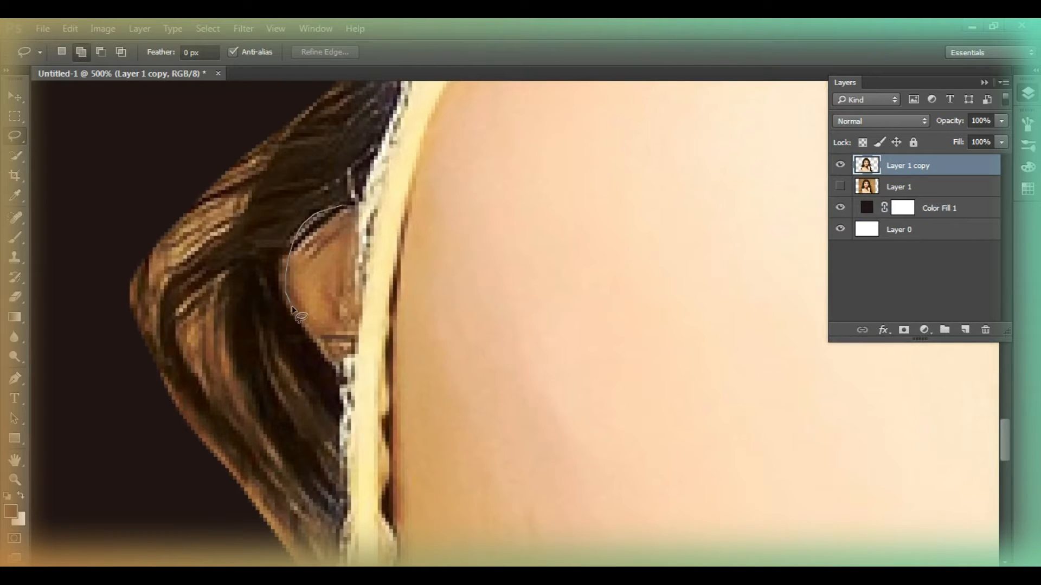
scroll(235, 242, "up", 10)
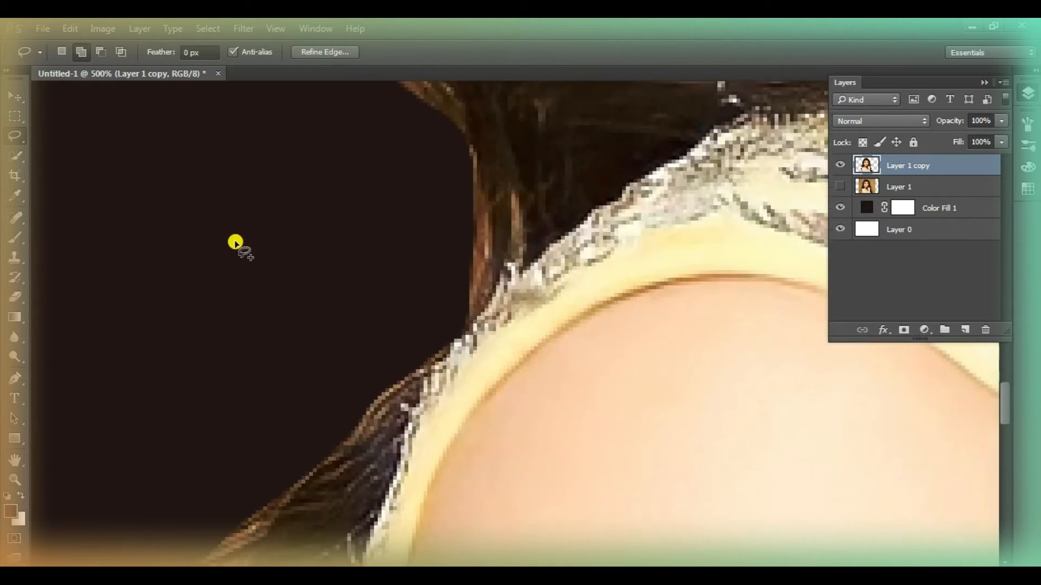
scroll(235, 241, "up", 8)
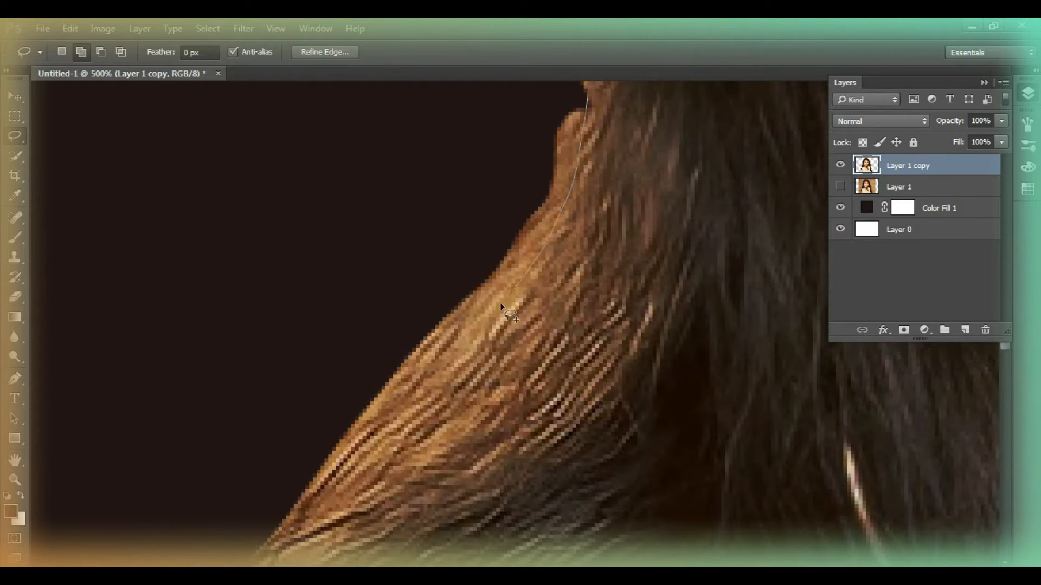
left_click_drag(501, 304, 625, 68)
scroll(587, 181, "up", 6)
mouse_move(591, 328)
left_mouse_down()
mouse_move(611, 256)
mouse_move(559, 351)
left_mouse_up()
scroll(525, 276, "down", 1)
Invert the new selection, mask Layer 1 copy with it, and apply that mask to remove the remaining background patches
left_click(209, 27)
left_click(217, 96)
left_click(903, 330)
left_click(15, 480)
right_click(318, 298)
left_click(398, 308)
right_click(904, 163)
left_click(905, 213)
Apply Color Balance to the highlights of Layer 1 copy with levels -7, 0 and +24
left_click(1028, 94)
left_click(495, 299)
left_click(495, 298)
left_click(495, 298)
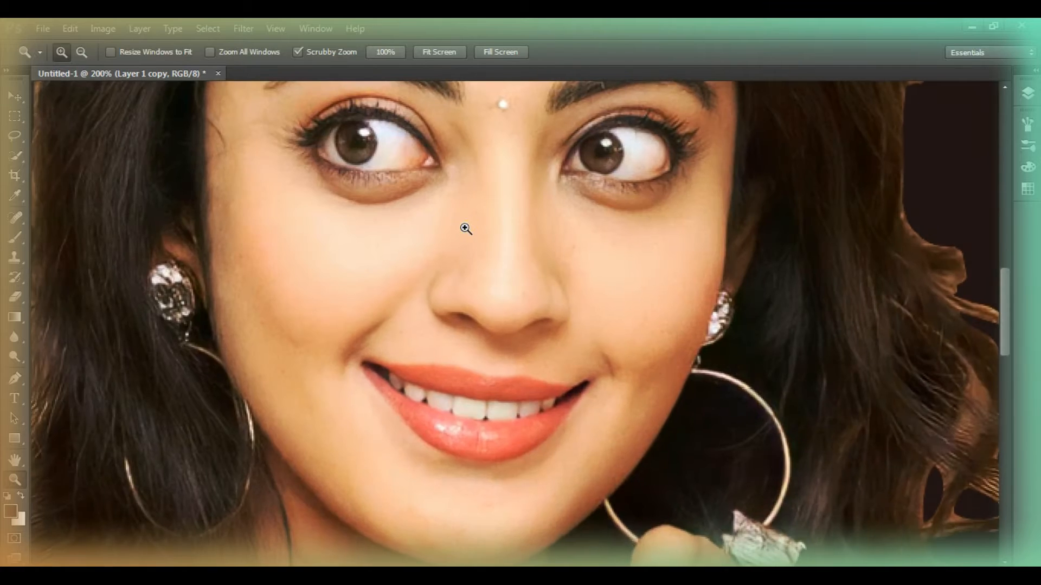
left_click(466, 229)
left_click(103, 28)
mouse_move(163, 67)
left_click(340, 163)
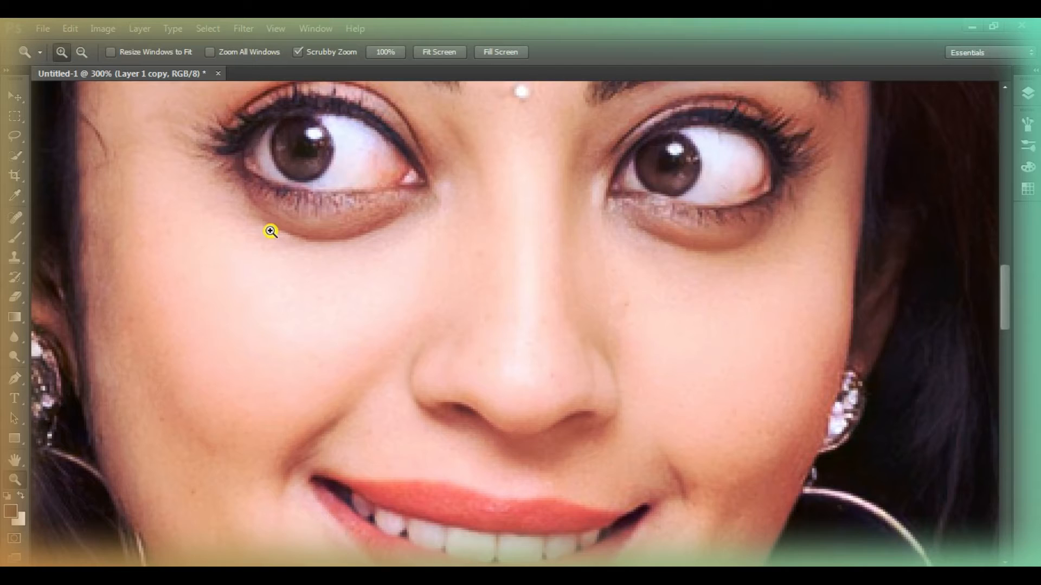
Adjust the portrait with Brightness/Contrast, setting brightness to -20 and contrast to 37
right_click(353, 212)
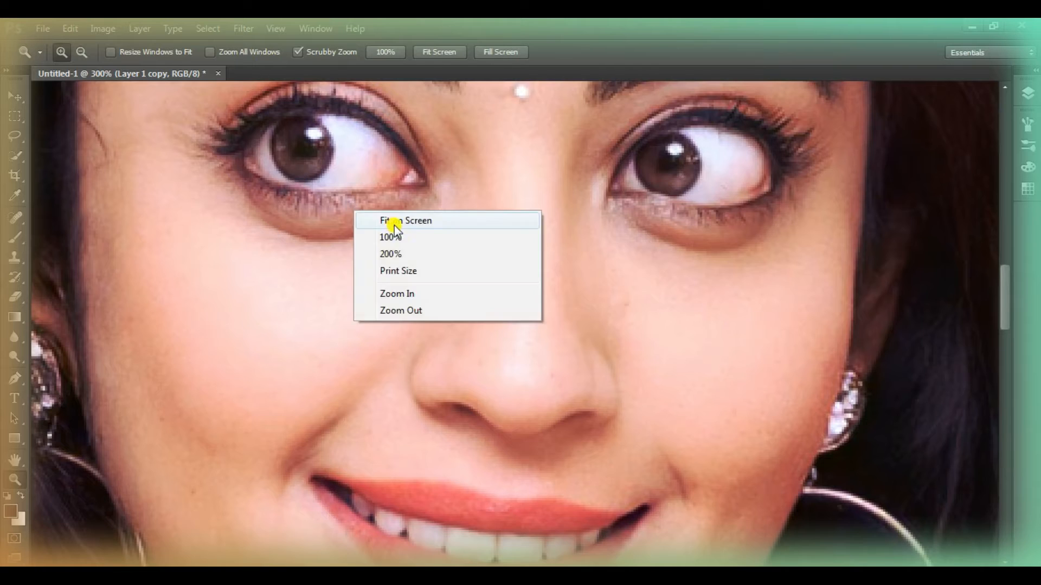
left_click(376, 237)
scroll(495, 296, "up", 1)
left_click(102, 28)
mouse_move(163, 68)
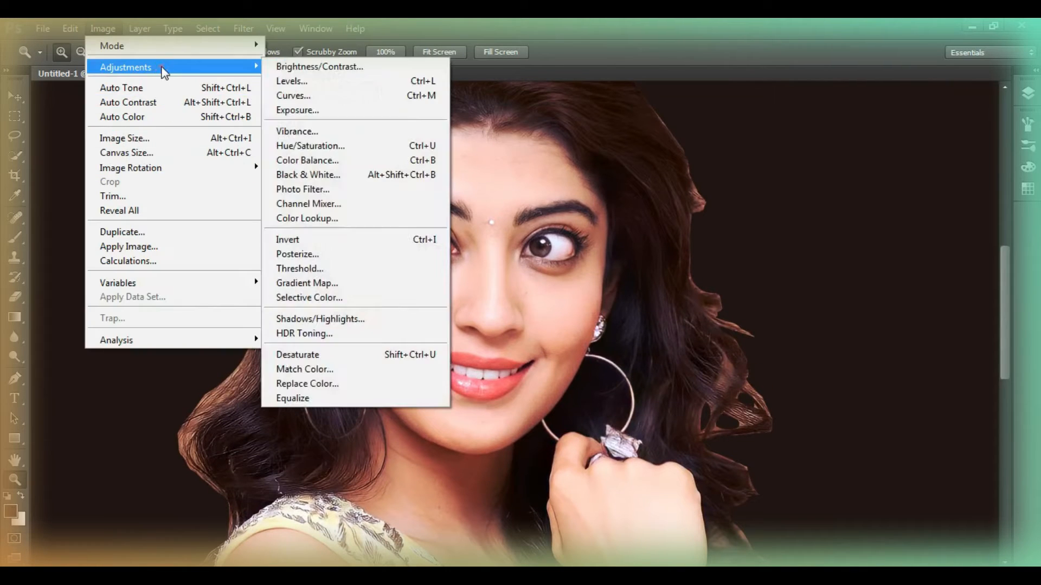
left_click(315, 65)
left_click_drag(515, 164, 867, 110)
left_click_drag(872, 197, 866, 197)
left_click_drag(838, 159, 831, 163)
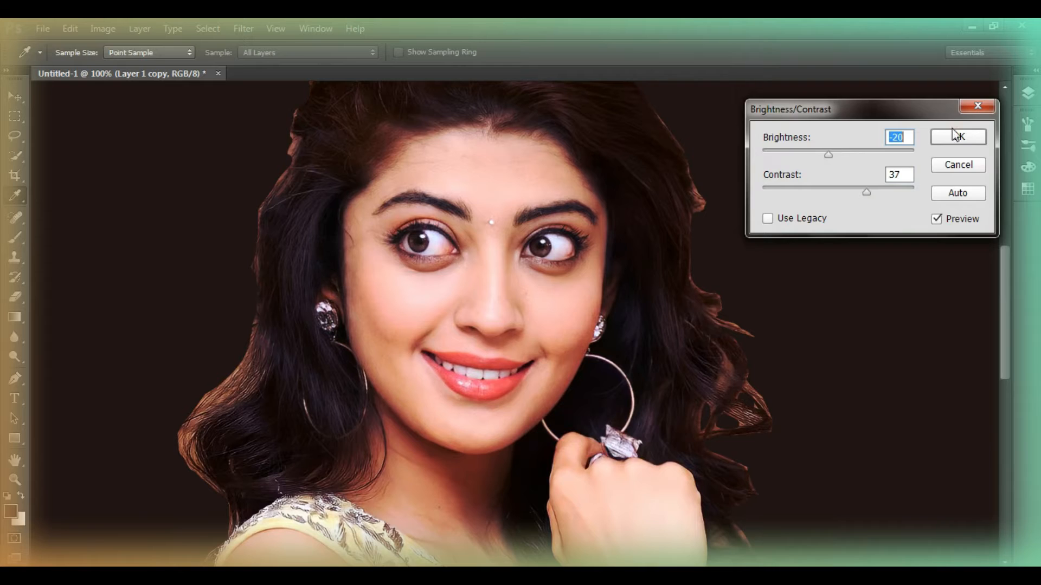
key("Return")
Sharpen Layer 1 copy with Unsharp Mask at amount 50%, radius 1.0 pixels and threshold 0
key("h")
left_click(244, 28)
mouse_move(267, 286)
left_click(477, 353)
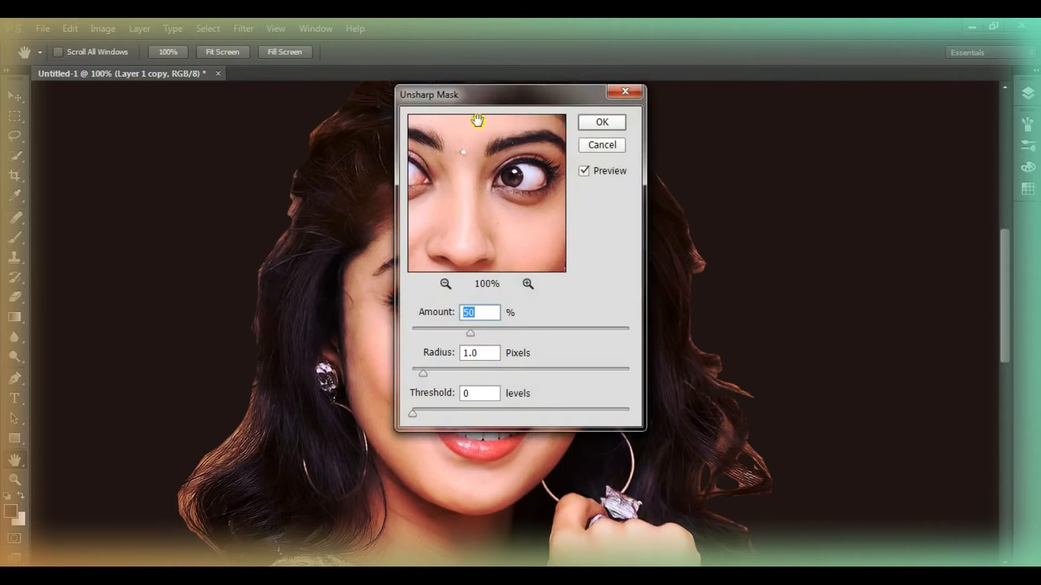
left_click_drag(480, 95, 681, 117)
left_click(795, 150)
Compare the retouched face with the original by toggling the visibility of Layer 1 copy and Layer 1
double_click(497, 353)
scroll(230, 330, "up", 3)
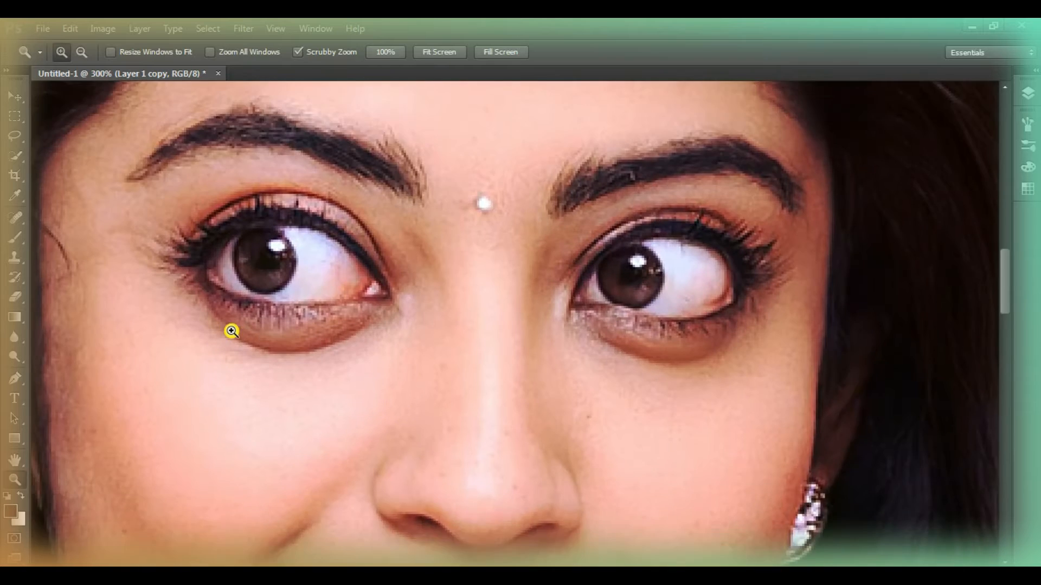
scroll(229, 330, "down", 4)
left_click(497, 272)
left_click(1028, 94)
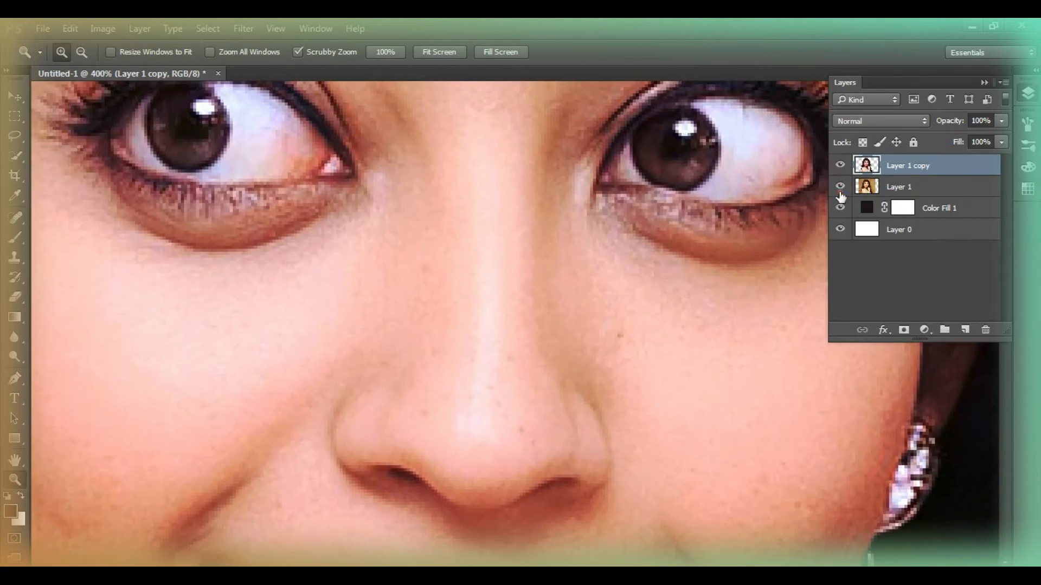
left_click(840, 165)
left_click(840, 166)
left_click(840, 166)
left_click(840, 166)
left_click(840, 186)
Set up the Blur tool with a soft 49 px brush at 50% strength
right_click(13, 336)
left_click(75, 335)
right_click(283, 319)
left_click(414, 391)
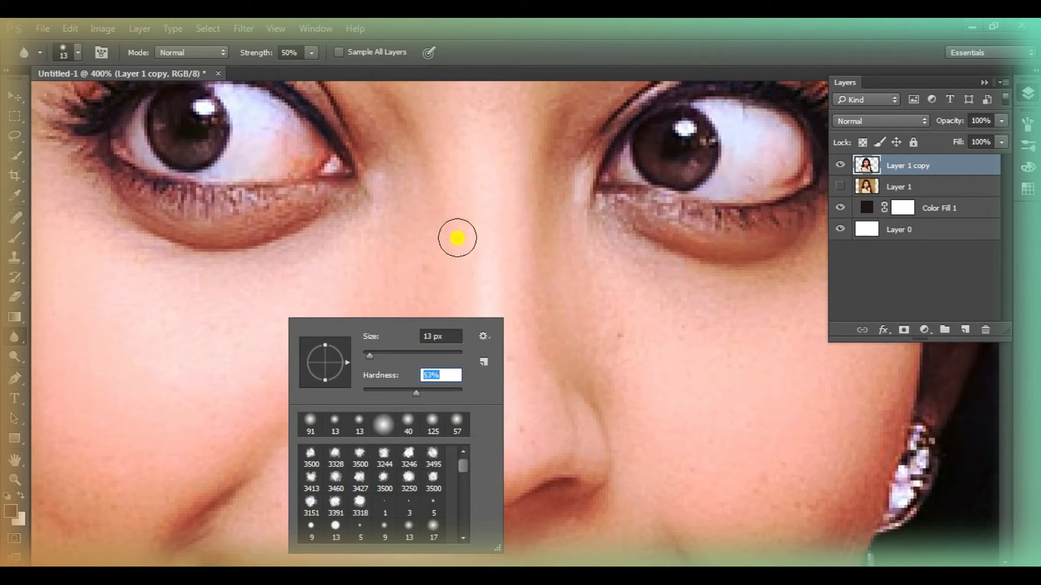
left_click(449, 250)
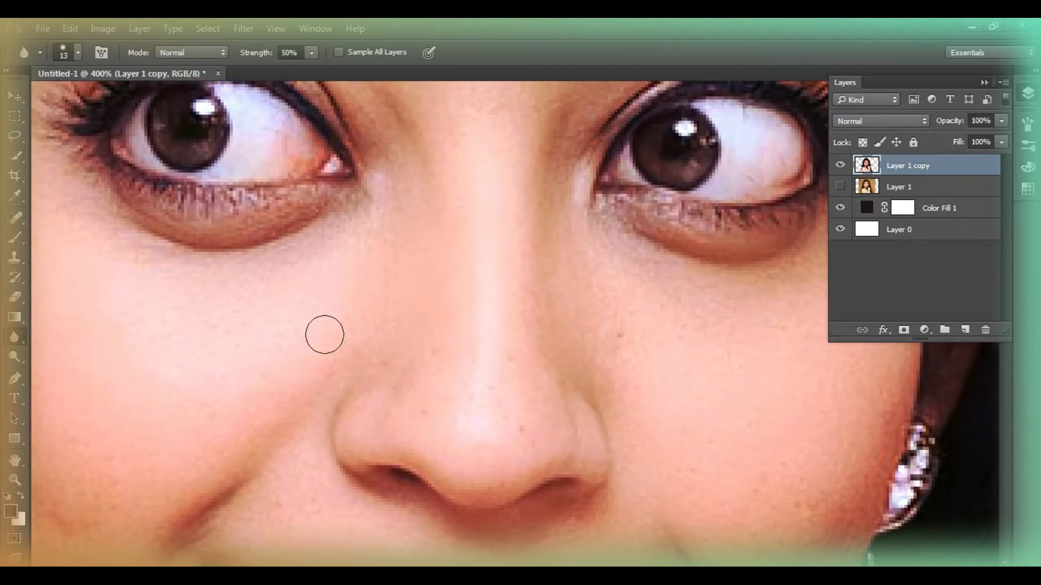
right_click(297, 343)
left_click_drag(423, 417, 412, 416)
left_click(383, 381)
Blur the skin of the left-hand cheek, nose, temple and forehead to smooth its texture
mouse_move(198, 377)
left_mouse_down()
mouse_move(163, 392)
mouse_move(187, 403)
mouse_move(470, 368)
left_mouse_up()
mouse_move(397, 405)
left_mouse_down()
mouse_move(324, 239)
mouse_move(280, 359)
left_mouse_up()
scroll(336, 379, "down", 5)
mouse_move(451, 423)
left_mouse_down()
mouse_move(295, 295)
mouse_move(453, 249)
mouse_move(384, 291)
left_mouse_up()
scroll(374, 271, "up", 5)
scroll(367, 261, "up", 8)
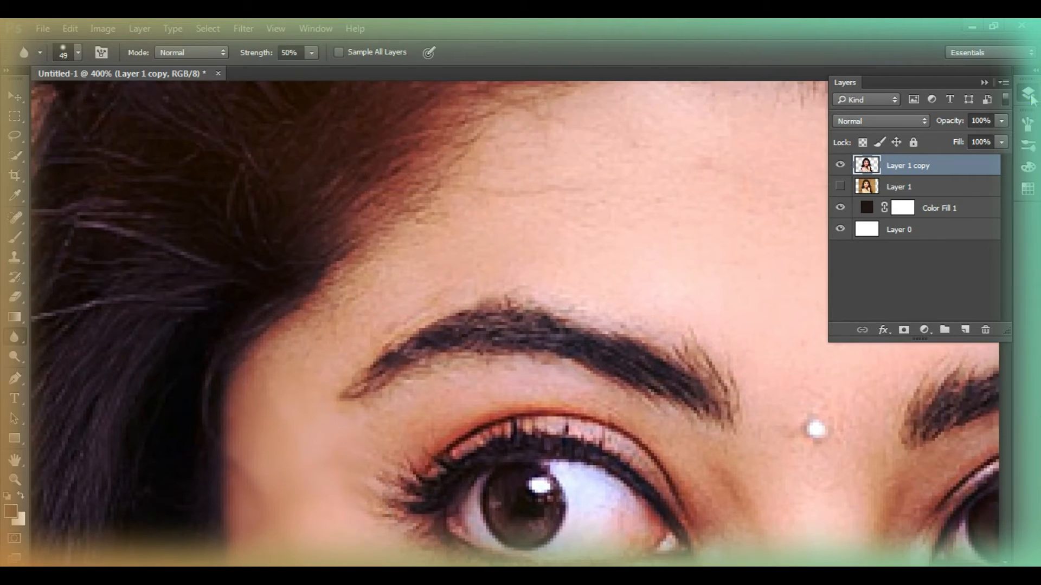
left_click(1030, 95)
scroll(709, 279, "up", 2)
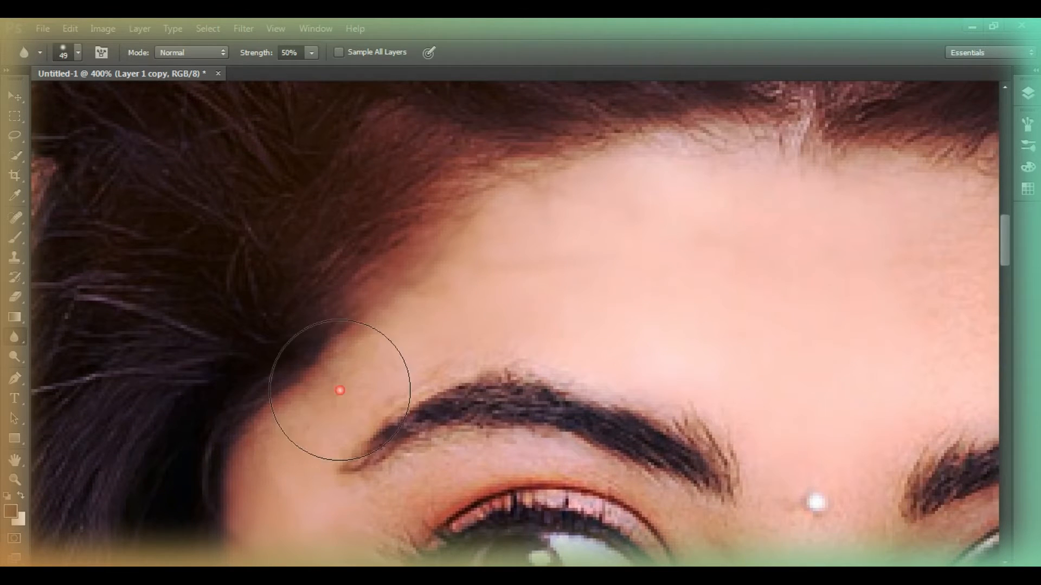
Smooth the chin, nose and central forehead skin with the 49 px Blur brush
left_click_drag(1019, 265, 1009, 349)
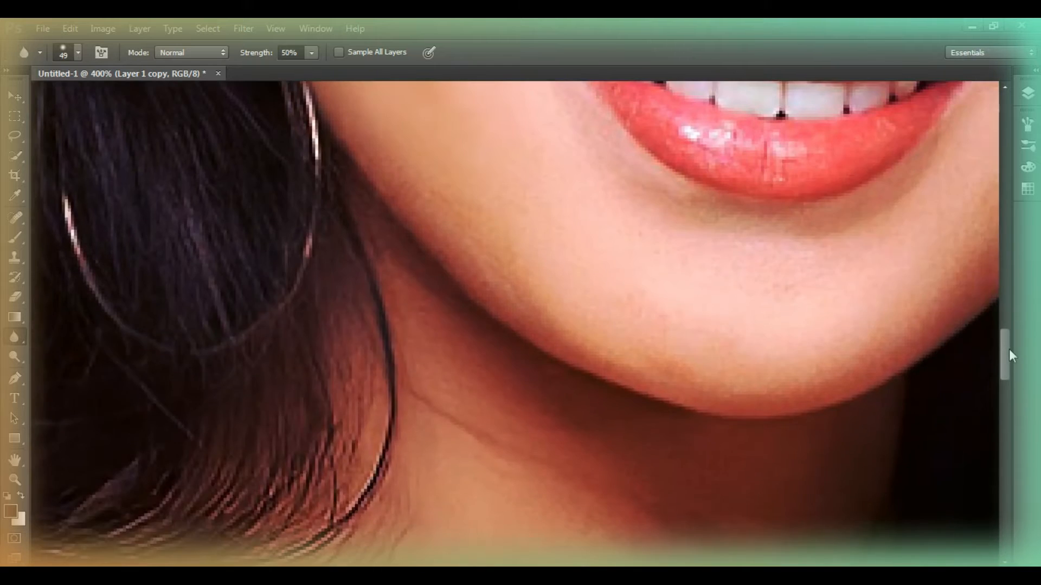
mouse_move(526, 317)
left_mouse_down()
mouse_move(519, 351)
mouse_move(516, 232)
mouse_move(900, 356)
mouse_move(642, 421)
left_mouse_up()
scroll(740, 386, "up", 1)
scroll(741, 386, "up", 10)
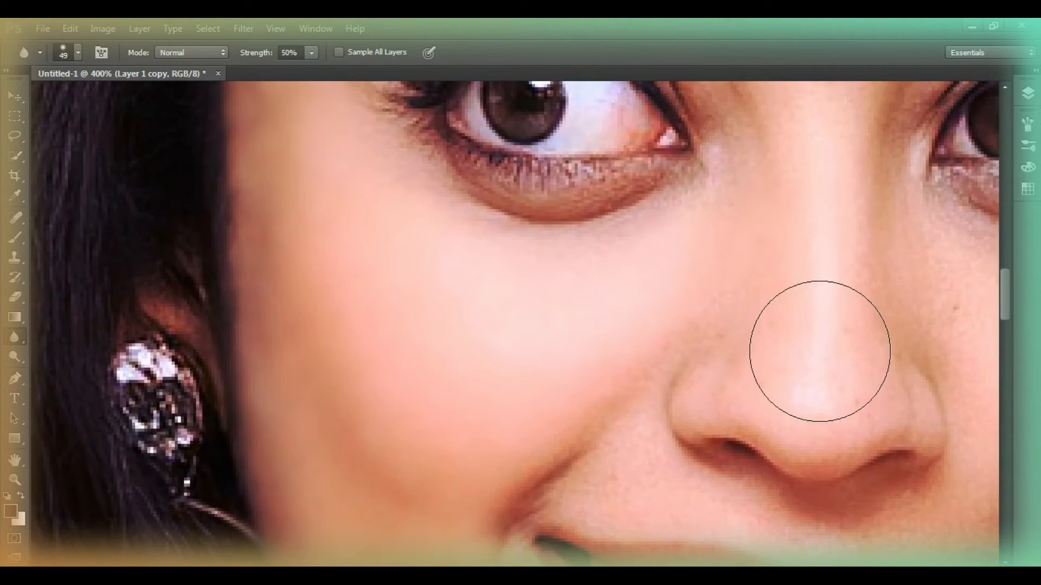
scroll(820, 186, "up", 6)
scroll(507, 484, "up", 4)
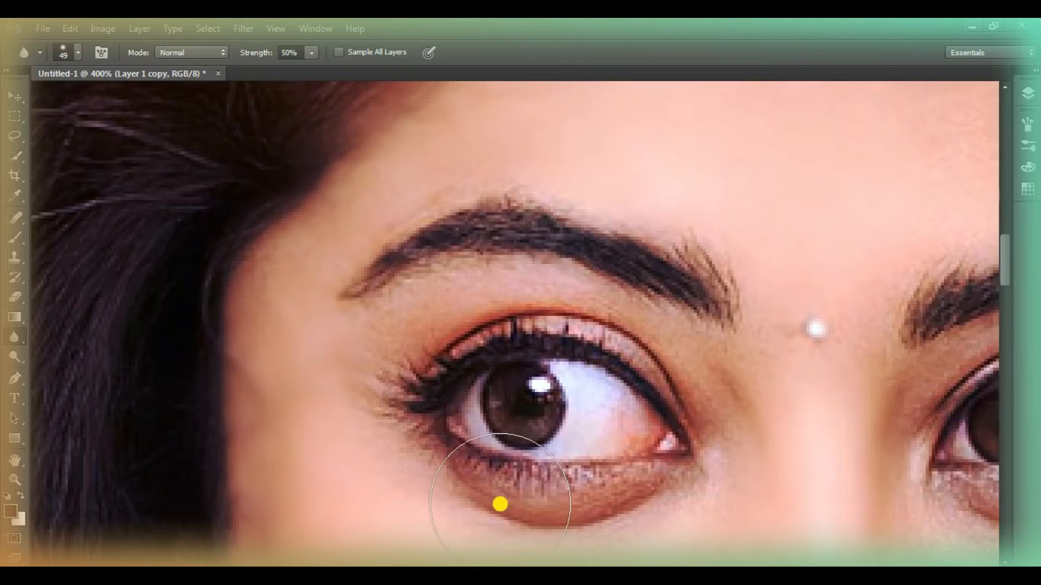
scroll(510, 352, "right", 10)
scroll(516, 218, "up", 3)
scroll(395, 213, "up", 2)
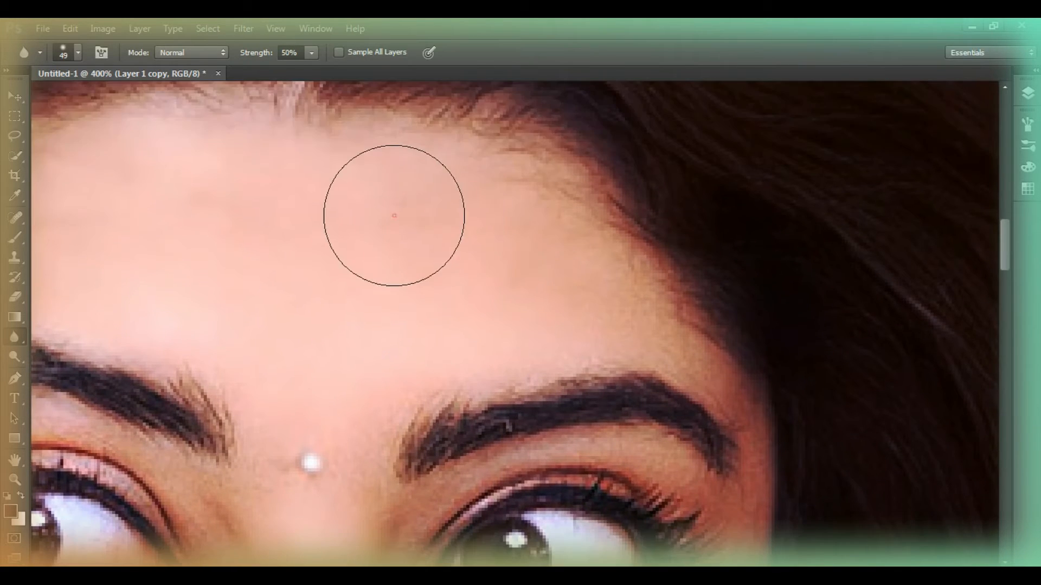
Smooth the skin on the right-hand side of the face, from the cheek and chin up to the forehead, with the Blur tool
scroll(553, 268, "down", 10)
mouse_move(659, 281)
left_mouse_down()
mouse_move(455, 225)
mouse_move(515, 265)
mouse_move(732, 219)
mouse_move(629, 415)
left_mouse_up()
scroll(569, 277, "down", 5)
mouse_move(542, 298)
left_mouse_down()
mouse_move(541, 314)
mouse_move(576, 212)
mouse_move(593, 283)
mouse_move(432, 453)
left_mouse_up()
scroll(554, 211, "up", 4)
left_click_drag(662, 229, 532, 205)
scroll(353, 232, "up", 2)
left_click_drag(333, 199, 307, 193)
scroll(309, 286, "up", 3)
scroll(309, 286, "down", 3)
Reduce the Blur brush to 13 px and smooth the texture of the upper and lower lips
left_click(17, 480)
left_click(119, 451)
left_click(130, 441)
scroll(187, 392, "down", 2)
scroll(187, 392, "left", 4)
right_click(299, 325)
left_click(353, 421)
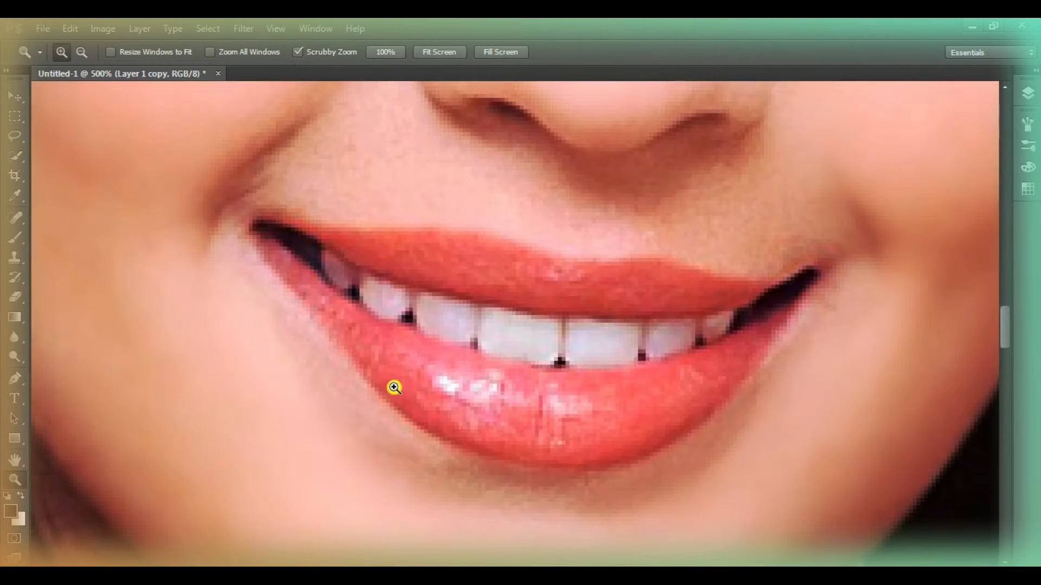
left_click(14, 340)
right_click(689, 371)
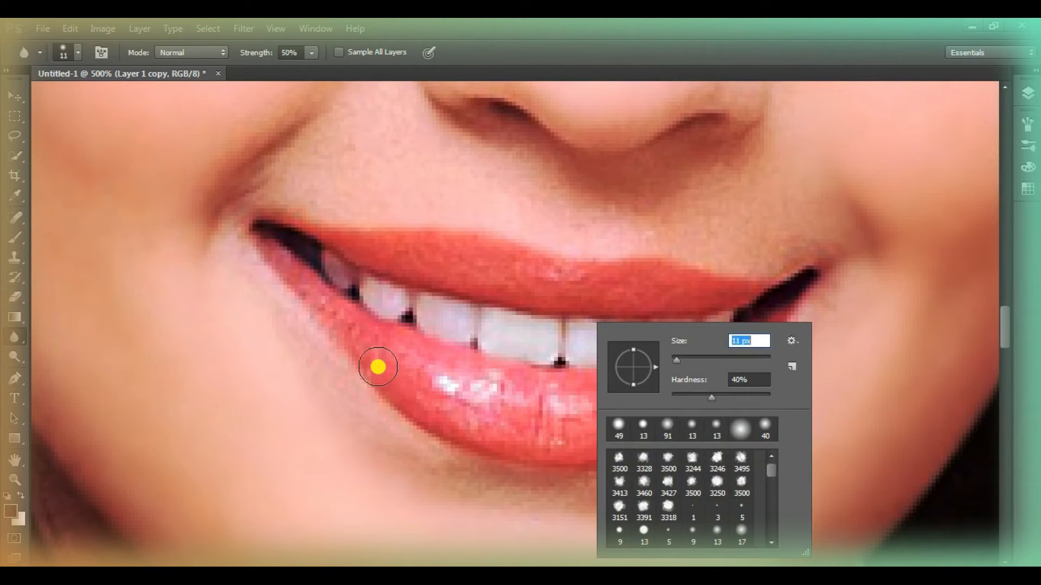
left_click_drag(395, 382, 355, 343)
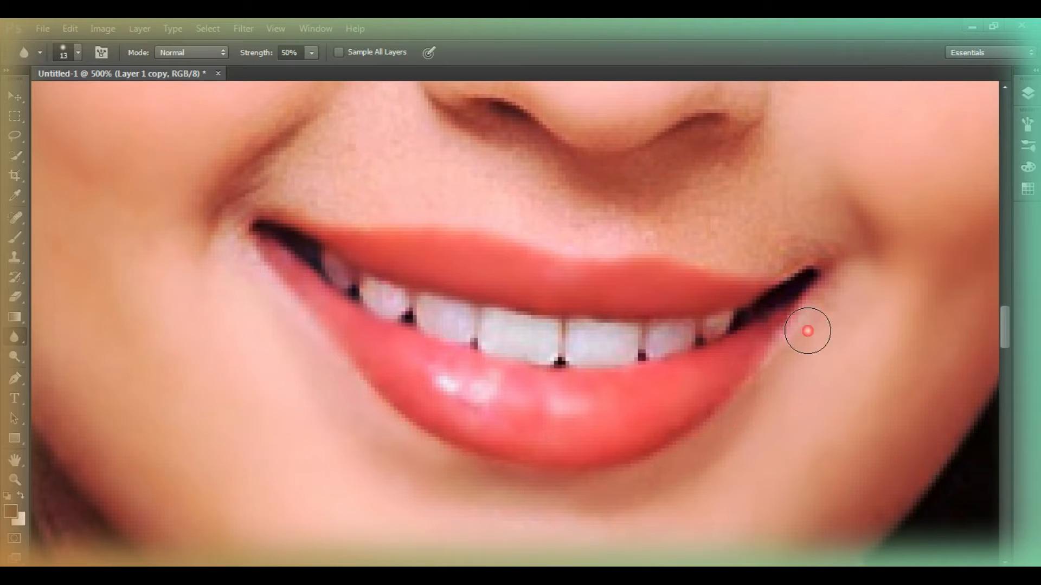
Blur the skin above the upper lip, around the nose and beside the inner corner of the left-hand eye
scroll(542, 325, "up", 5)
left_click(381, 269)
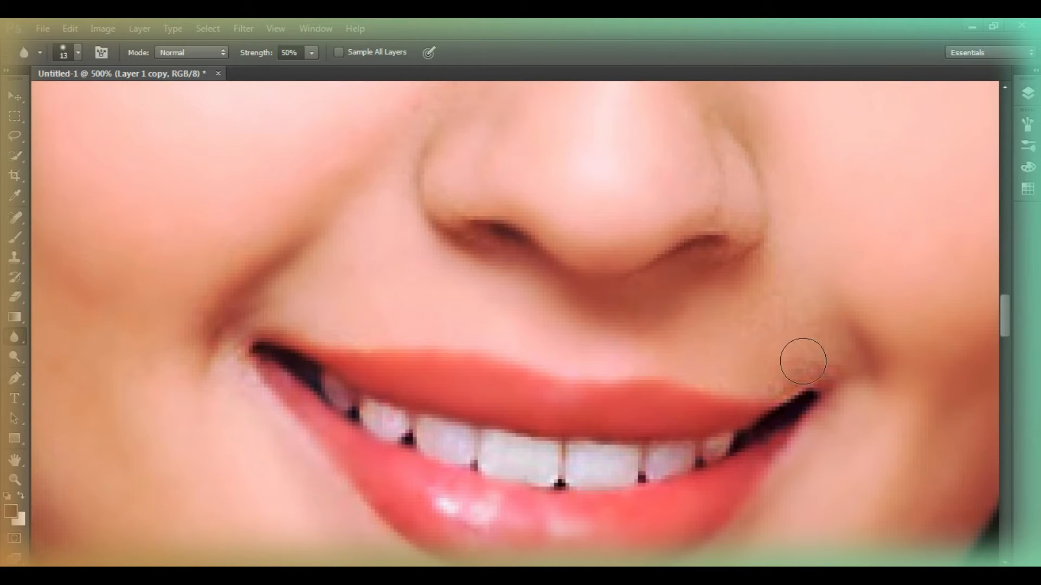
scroll(359, 360, "up", 4)
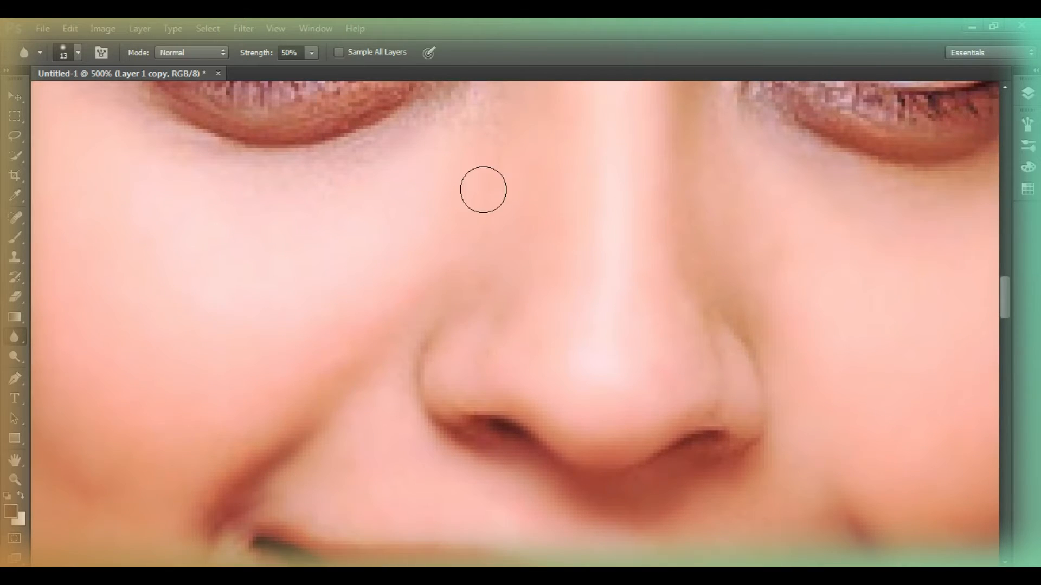
scroll(447, 304, "up", 5)
left_click_drag(479, 230, 523, 202)
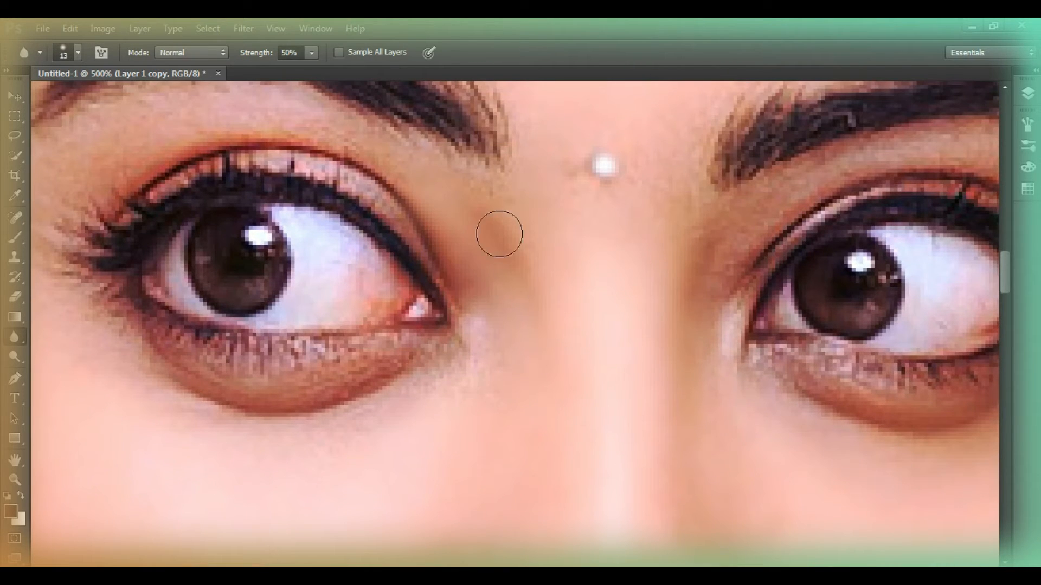
scroll(119, 240, "up", 1)
With the Smudge tool at 38% strength, smooth the skin between the left-hand eye and its eyebrow
right_click(14, 337)
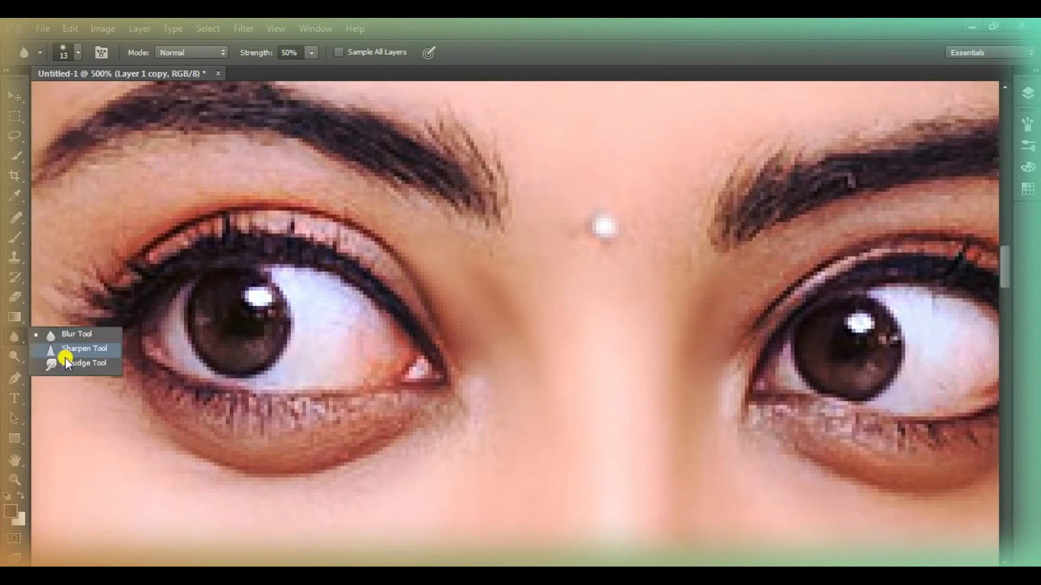
left_click(82, 366)
scroll(477, 364, "down", 1)
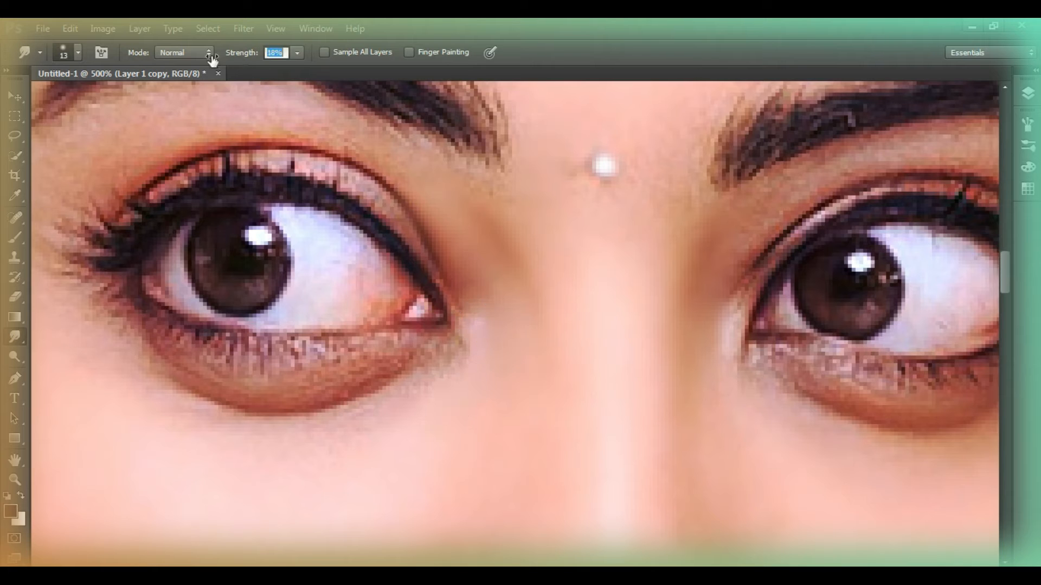
left_click_drag(238, 53, 240, 53)
scroll(137, 177, "up", 1)
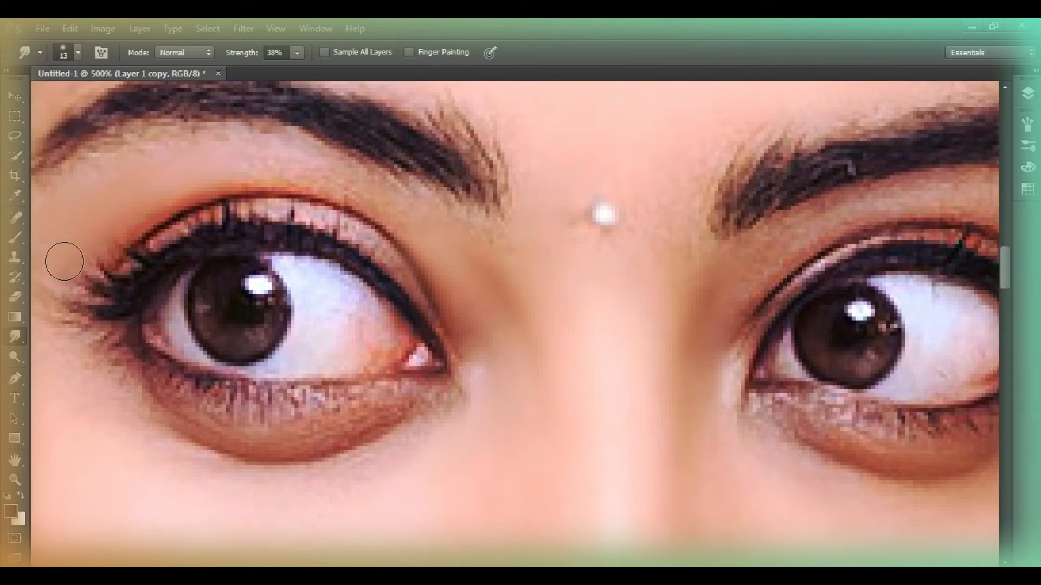
left_click_drag(372, 198, 498, 271)
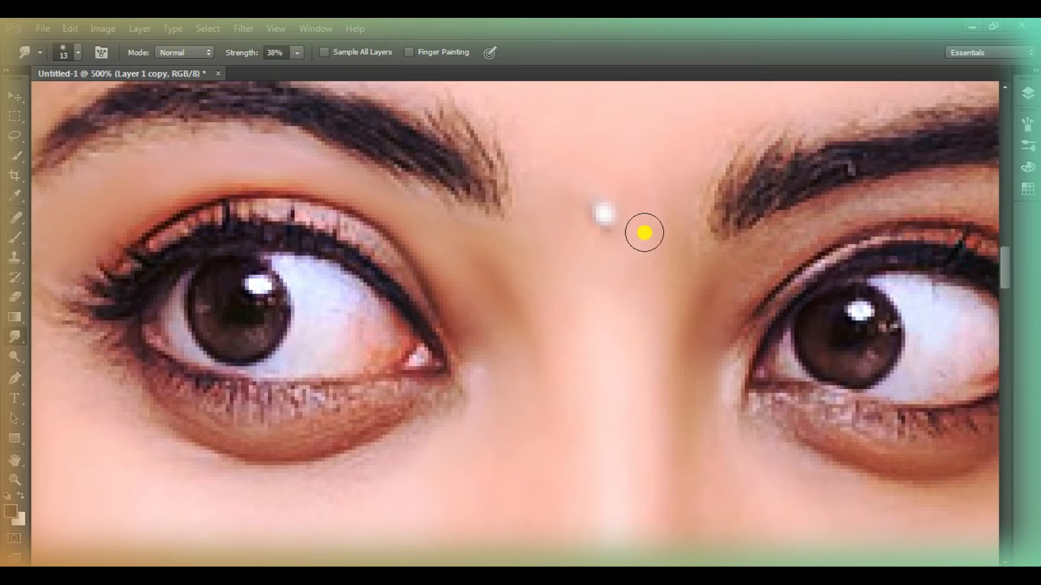
Choose the 37 px textured brush and smudge the skin along the outer side of the left-hand cheek
right_click(644, 233)
scroll(768, 374, "down", 3)
left_click(766, 374)
left_click_drag(766, 269, 743, 269)
left_click(315, 435)
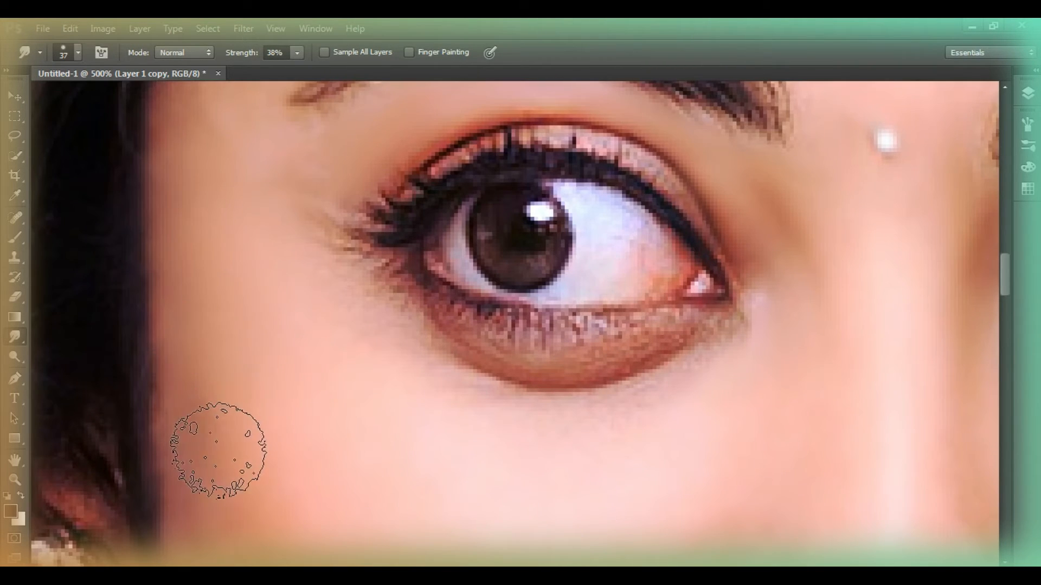
scroll(215, 441, "down", 3)
mouse_move(238, 298)
left_mouse_down()
mouse_move(242, 275)
mouse_move(229, 389)
left_mouse_up()
mouse_move(173, 219)
left_mouse_down()
mouse_move(190, 351)
mouse_move(224, 396)
left_mouse_up()
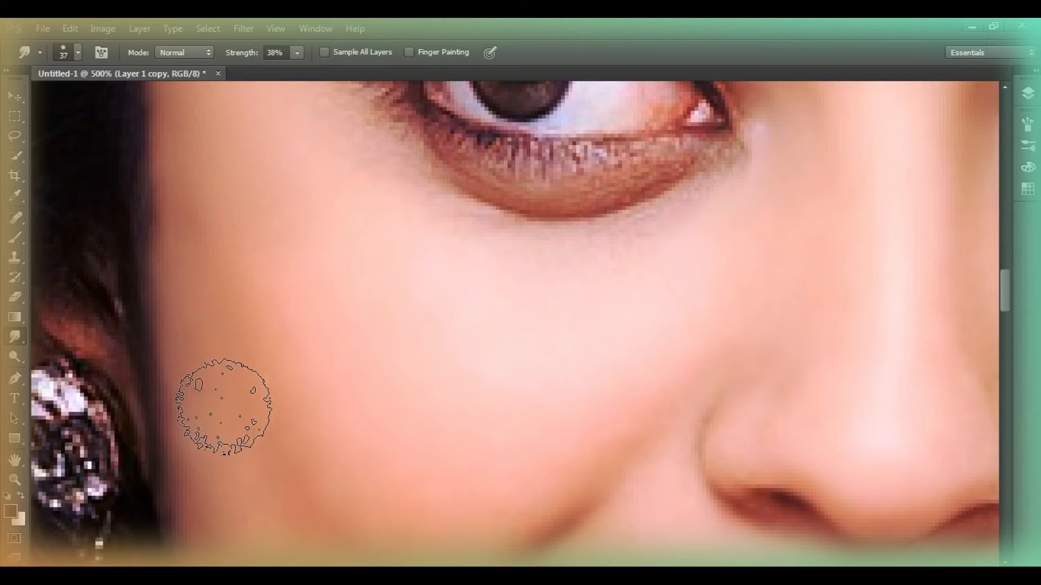
Smudge the left-hand cheek under the eye and down to the jaw, raising the strength to 42%
scroll(228, 406, "down", 3)
mouse_move(263, 367)
left_mouse_down()
mouse_move(212, 334)
mouse_move(248, 395)
left_mouse_up()
mouse_move(374, 359)
left_mouse_down()
mouse_move(496, 303)
mouse_move(481, 383)
mouse_move(549, 307)
mouse_move(540, 234)
mouse_move(465, 222)
mouse_move(652, 219)
left_mouse_up()
scroll(538, 232, "up", 3)
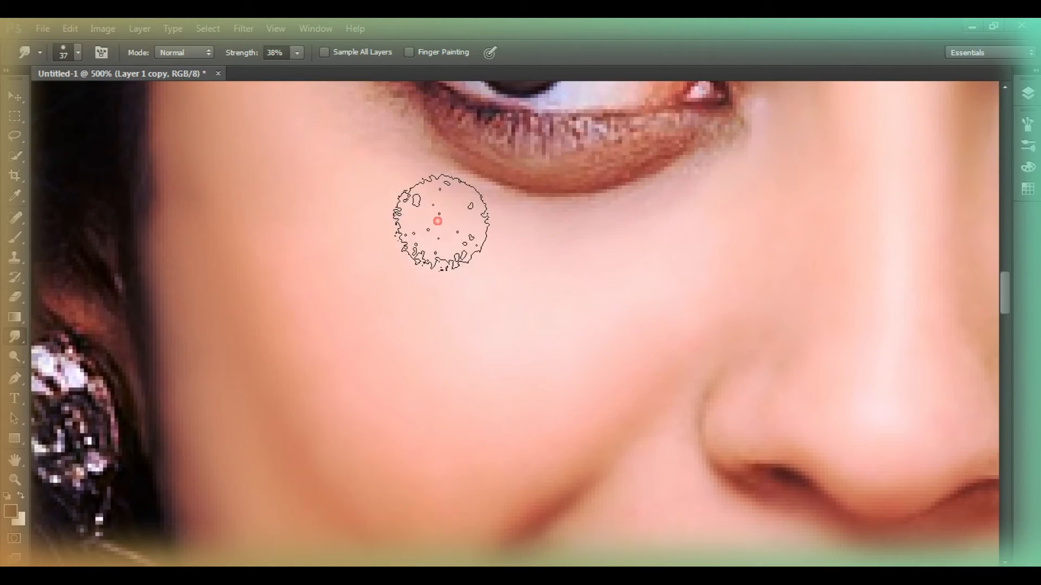
scroll(481, 336, "down", 7)
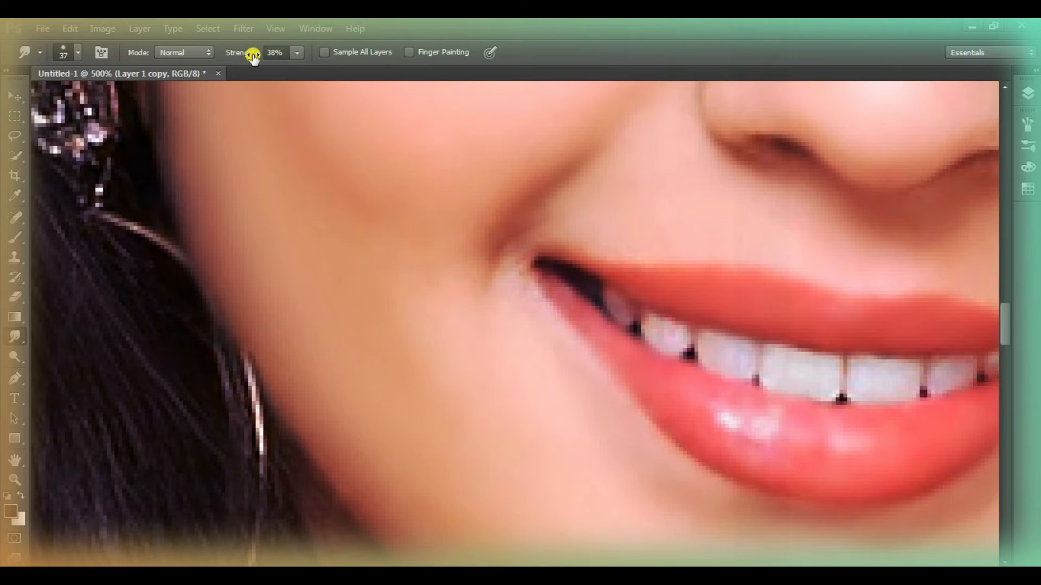
scroll(569, 365, "down", 4)
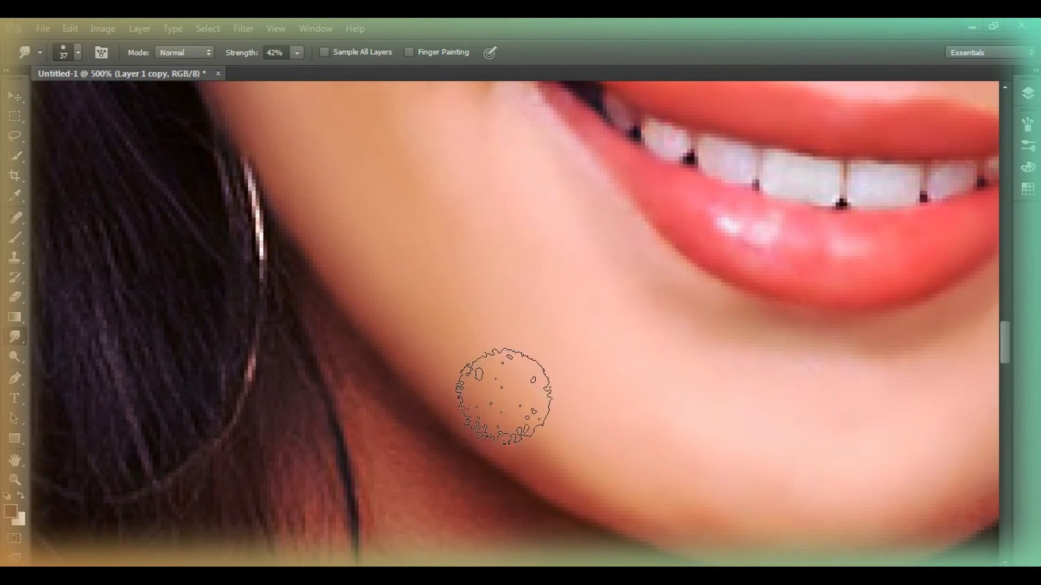
Smudge the forehead skin smooth from the hairline down to both eyebrows
left_click(15, 480)
key("ctrl+0")
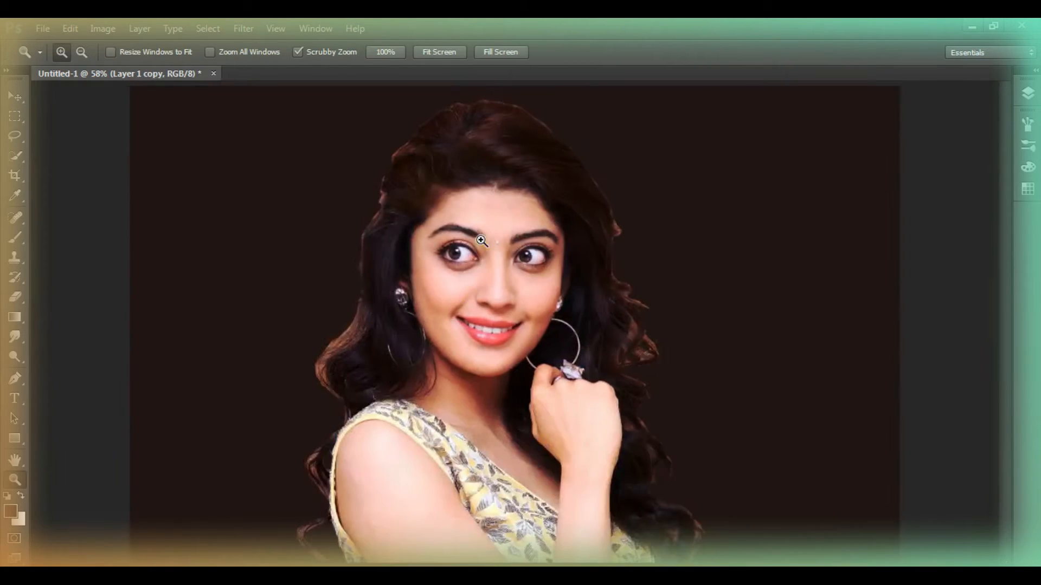
left_click(458, 220)
left_click(458, 220)
left_click(459, 221)
left_click(459, 221)
left_click(15, 337)
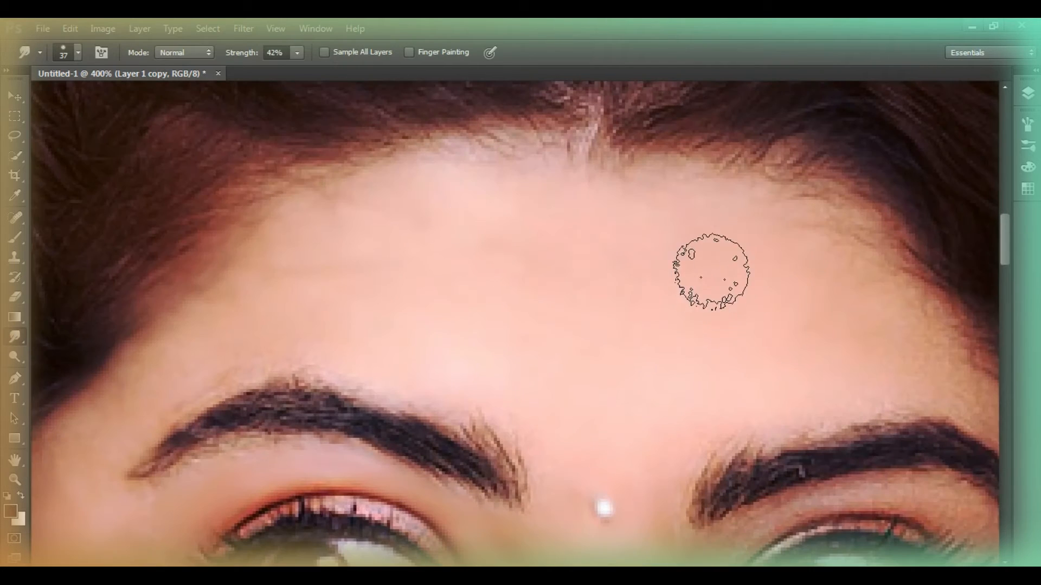
scroll(516, 530, "down", 3)
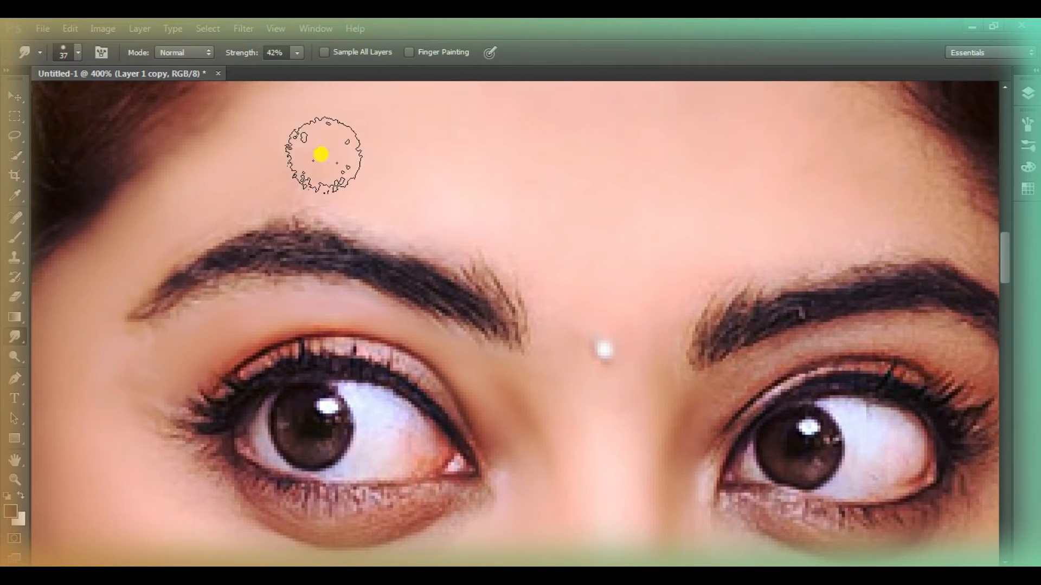
scroll(455, 154, "up", 1)
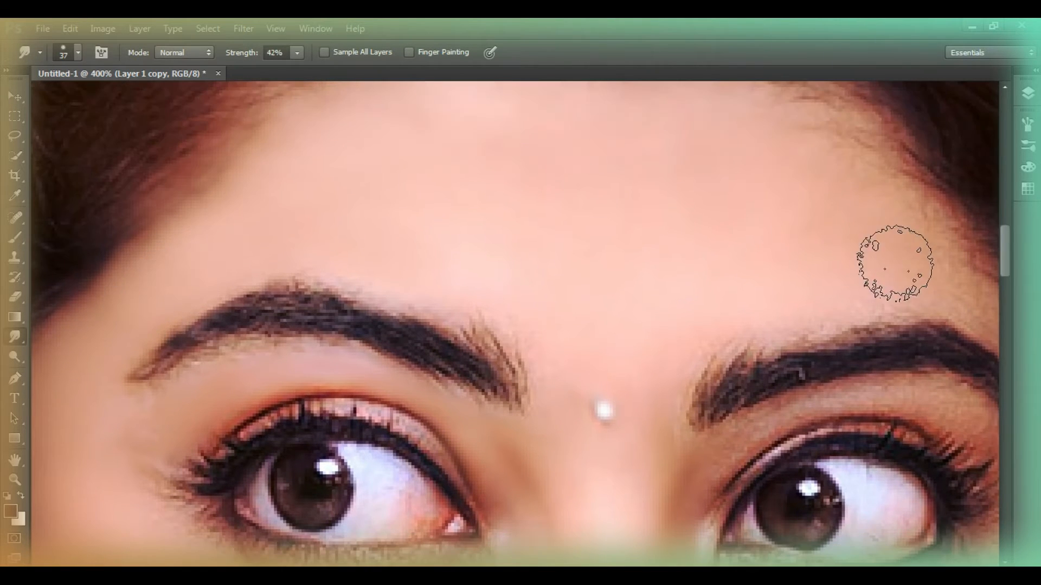
scroll(724, 312, "up", 1)
Smudge the skin at the inner end of the left-hand eyebrow and along the nose
scroll(271, 309, "down", 5)
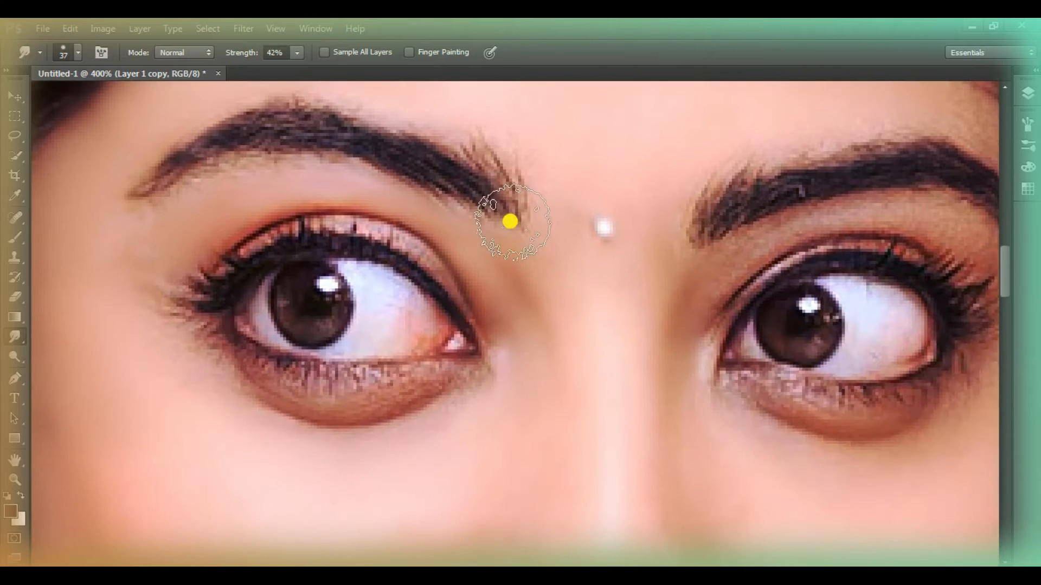
scroll(830, 363, "down", 4)
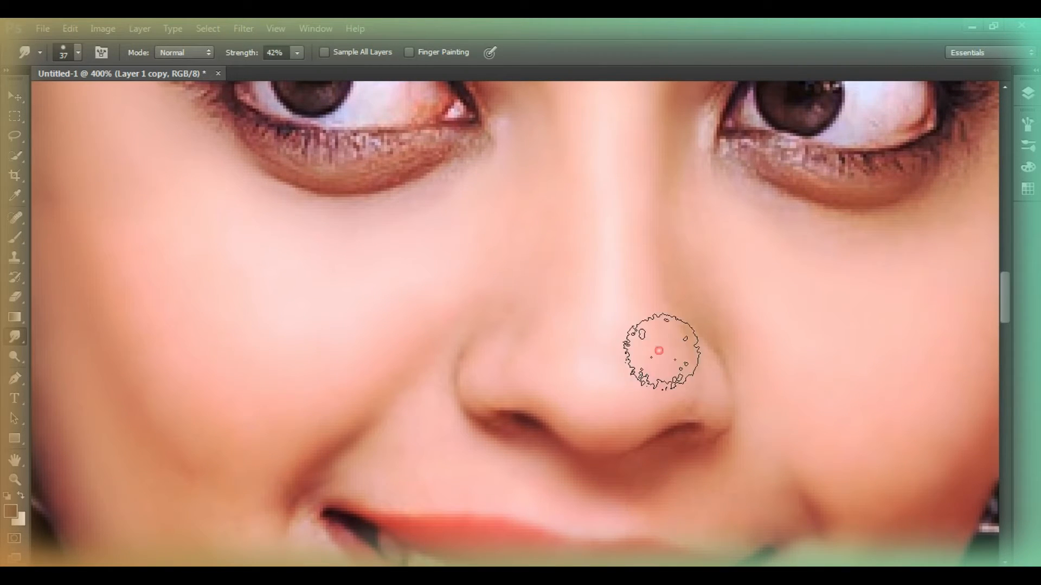
scroll(176, 374, "down", 2)
Set the smudge strength to 51% and smooth the neck and the chest along the neckline, covering the small mole
scroll(769, 295, "down", 12)
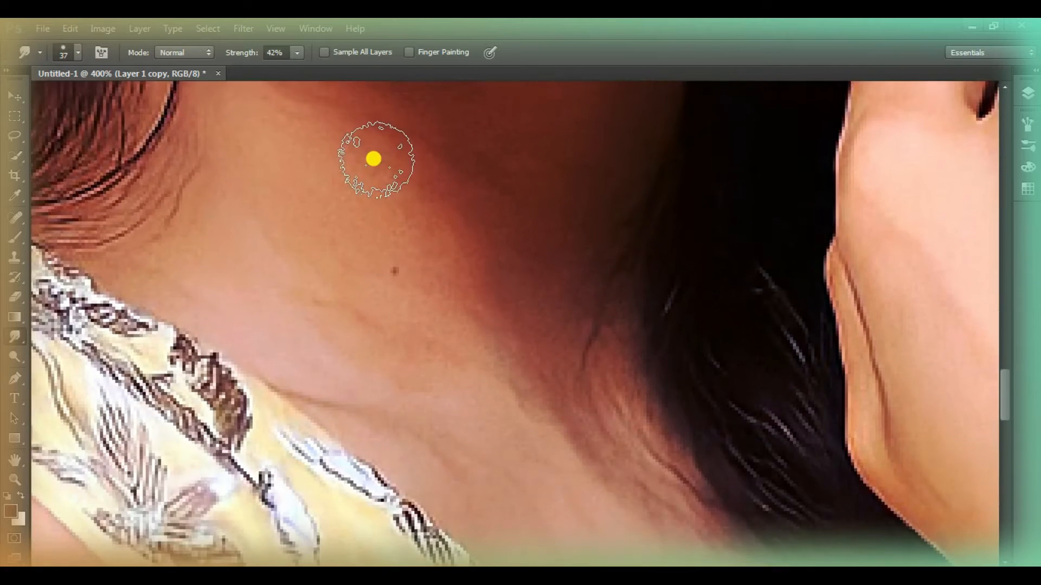
scroll(410, 353, "up", 1)
left_click_drag(231, 52, 236, 53)
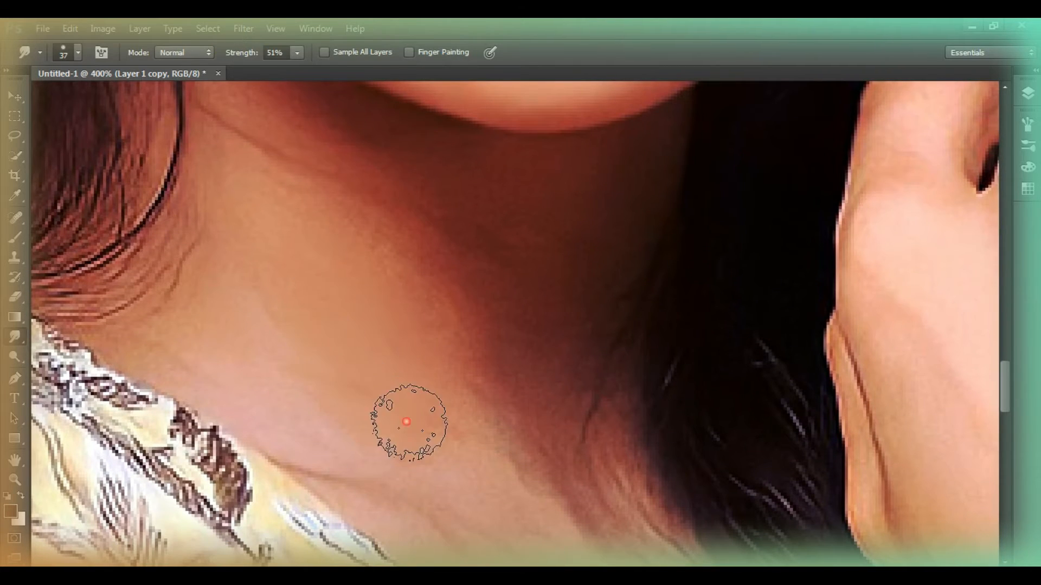
scroll(470, 402, "down", 8)
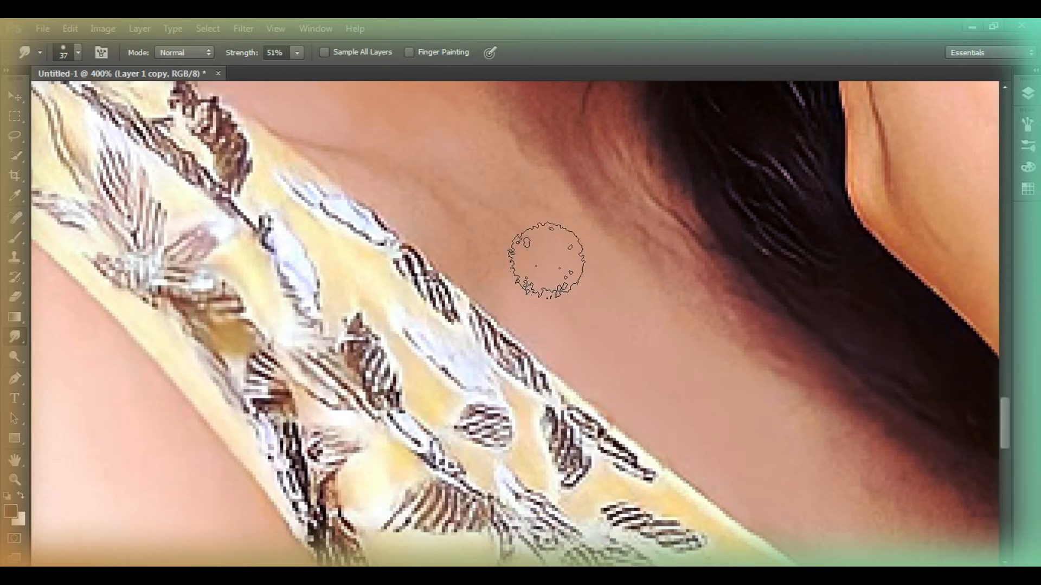
scroll(502, 329, "down", 5)
Smudge the upper arm beside the dress edge, raising the strength to 64% for its lower part
scroll(501, 329, "down", 3)
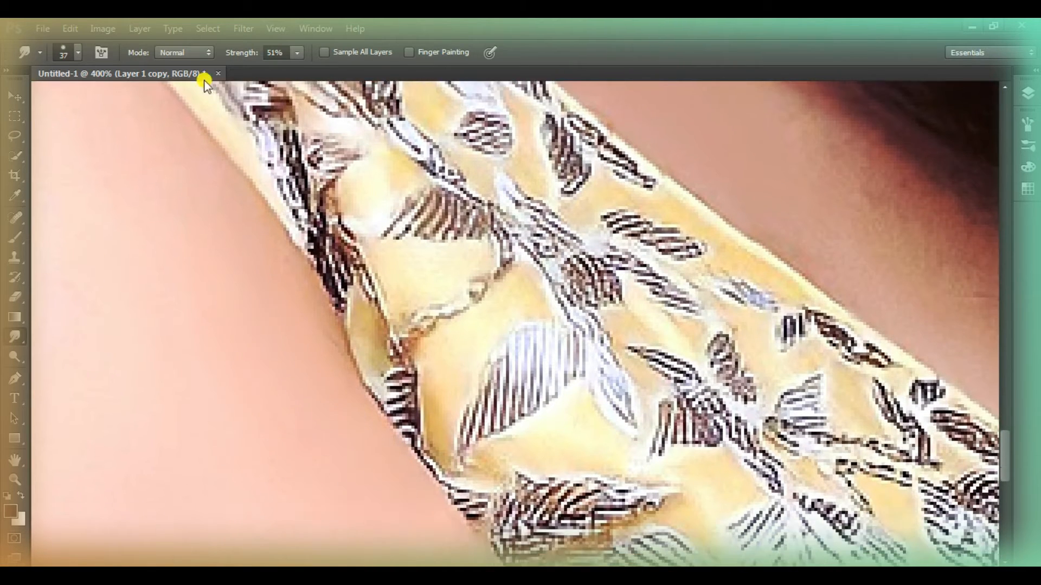
scroll(430, 340, "down", 7)
left_click_drag(548, 415, 506, 424)
left_click_drag(237, 54, 277, 91)
left_click_drag(494, 344, 416, 235)
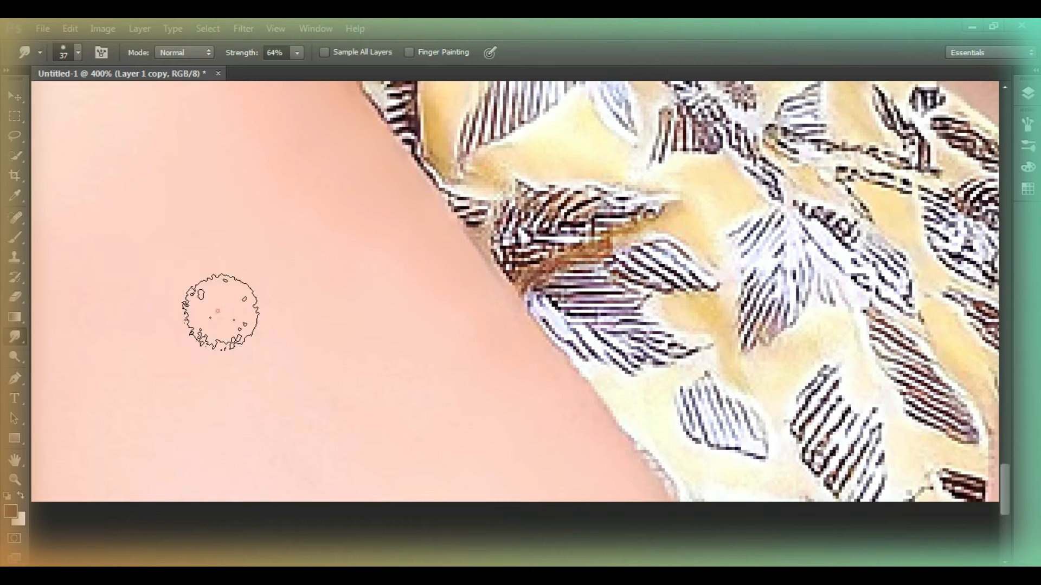
Smudge away the marks and uneven texture on the outer side of the upper arm
scroll(481, 418, "left", 6)
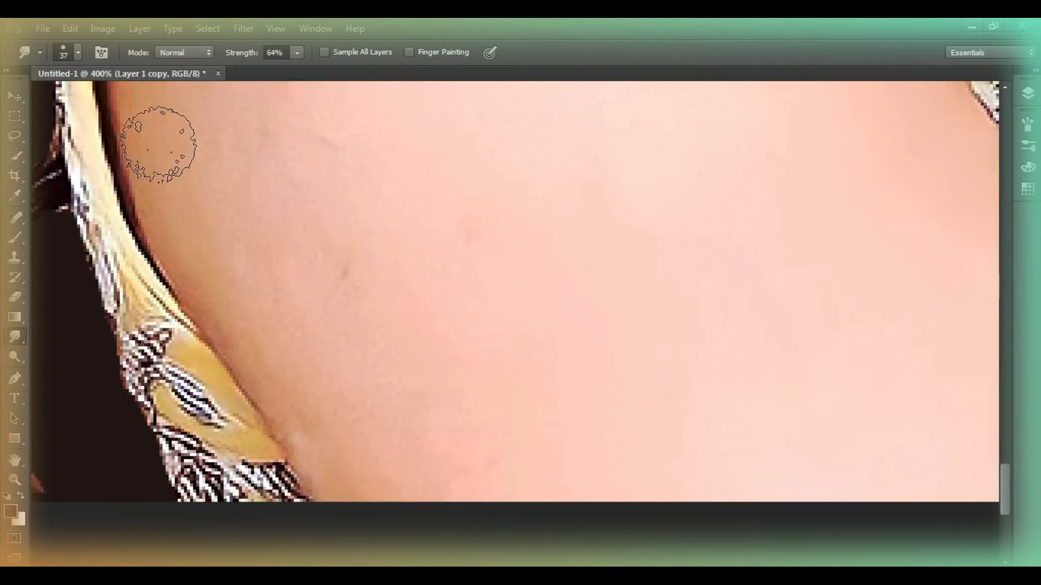
mouse_move(296, 409)
left_mouse_down()
mouse_move(341, 460)
mouse_move(309, 285)
mouse_move(345, 260)
mouse_move(288, 245)
mouse_move(434, 272)
mouse_move(492, 183)
mouse_move(442, 366)
mouse_move(455, 440)
left_mouse_up()
scroll(413, 298, "up", 3)
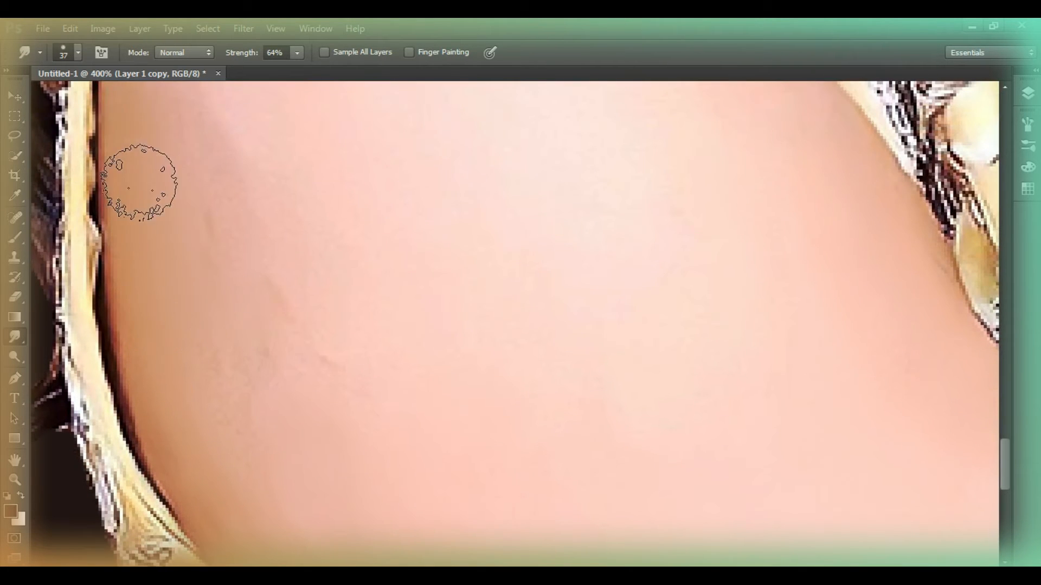
scroll(282, 222, "up", 4)
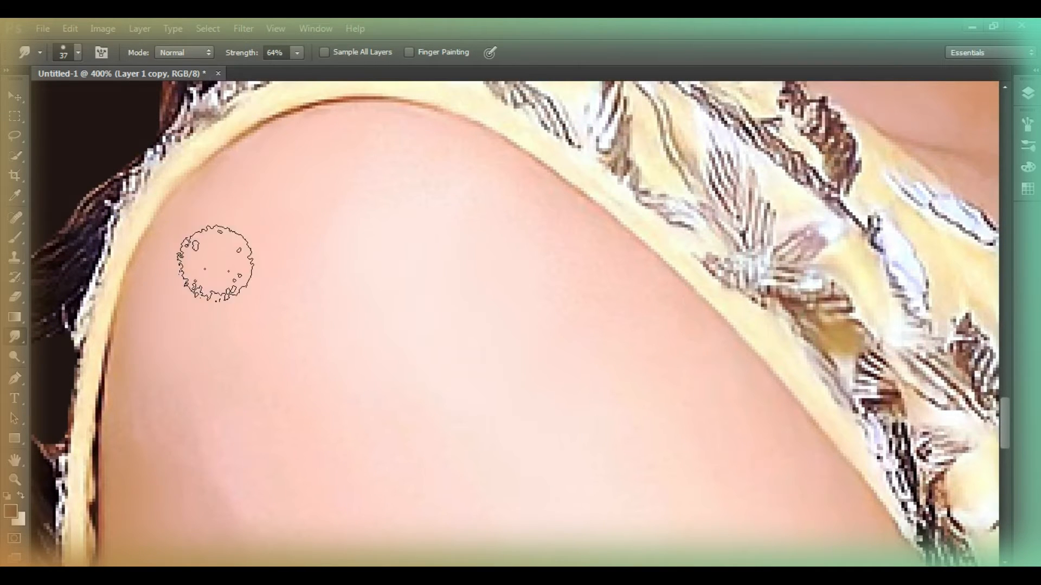
Smooth the shoulder and the upper arm up to both dress edges with the Smudge tool
scroll(233, 381, "down", 2)
left_click_drag(218, 496, 355, 427)
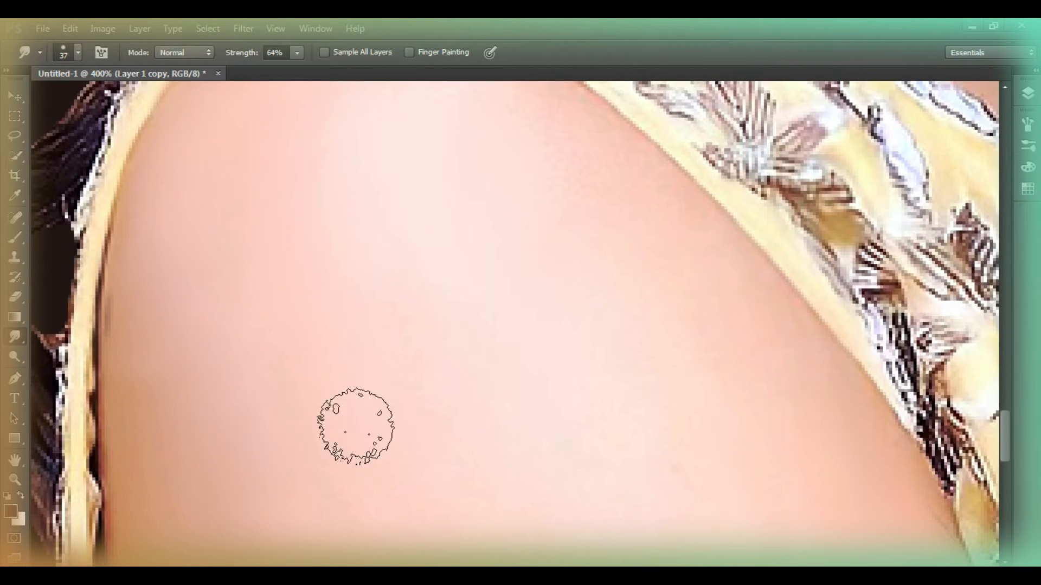
scroll(475, 510, "up", 2)
left_click_drag(622, 299, 625, 300)
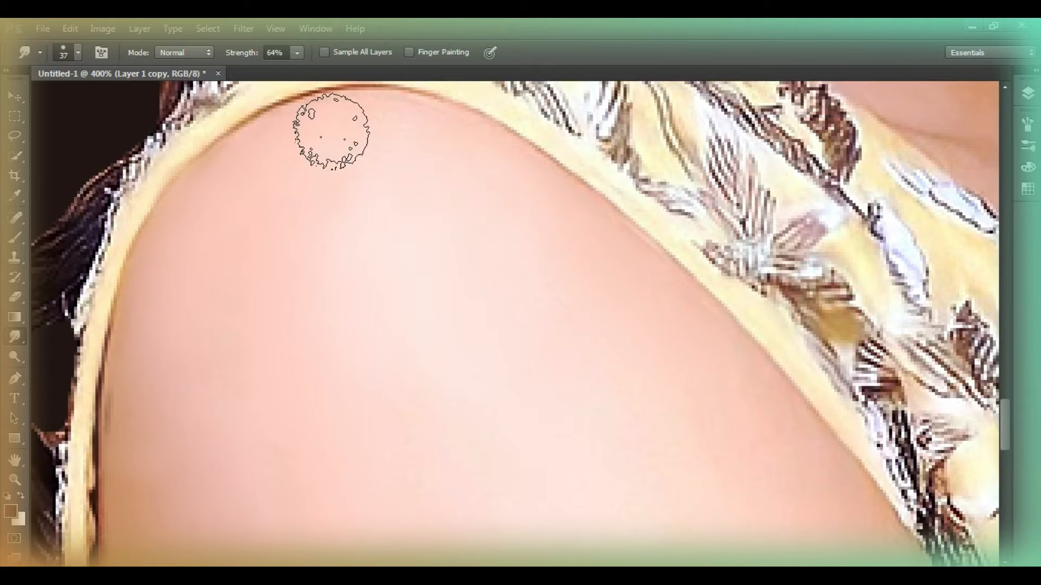
left_click_drag(432, 142, 258, 201)
scroll(414, 336, "down", 2)
left_click_drag(686, 169, 772, 293)
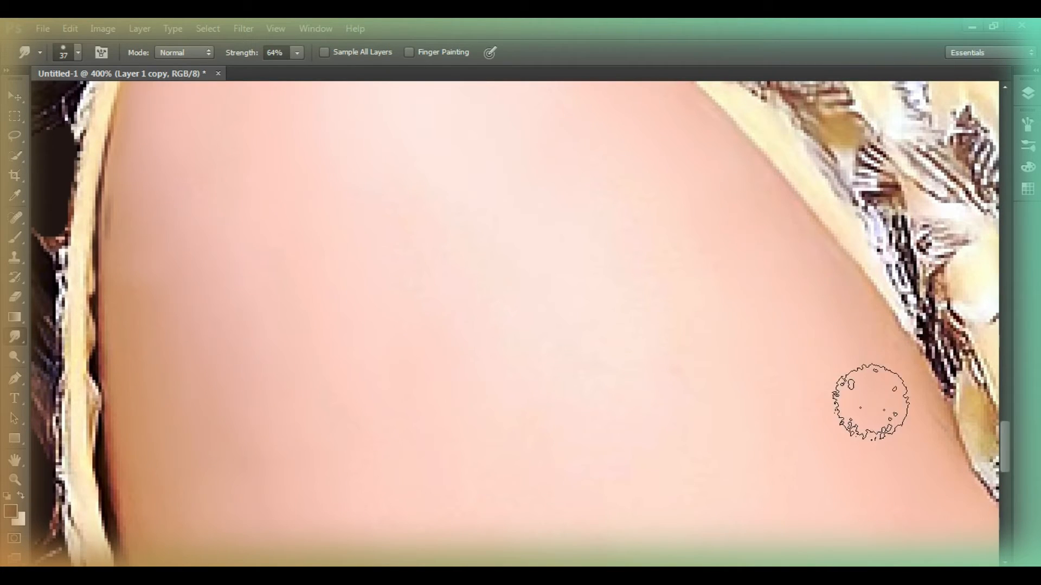
left_click_drag(911, 306, 877, 337)
scroll(574, 450, "down", 2)
Reduce the Smudge brush to 29 px and smooth the skin beside the outer corner of the right-hand eye
left_click(15, 481)
right_click(363, 328)
left_click(386, 335)
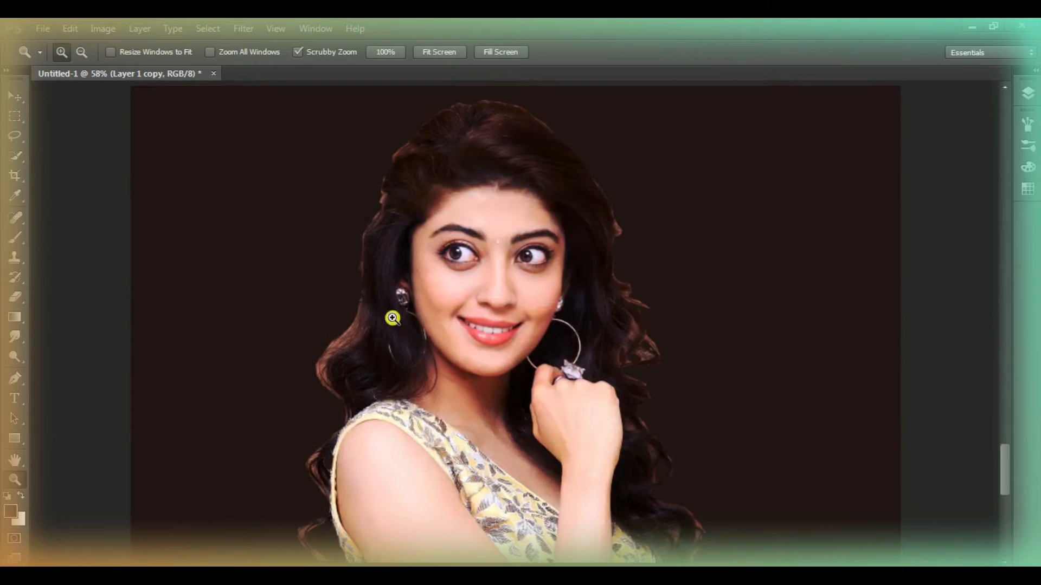
left_click(504, 228)
left_click(507, 233)
left_click(531, 253)
scroll(532, 253, "down", 1)
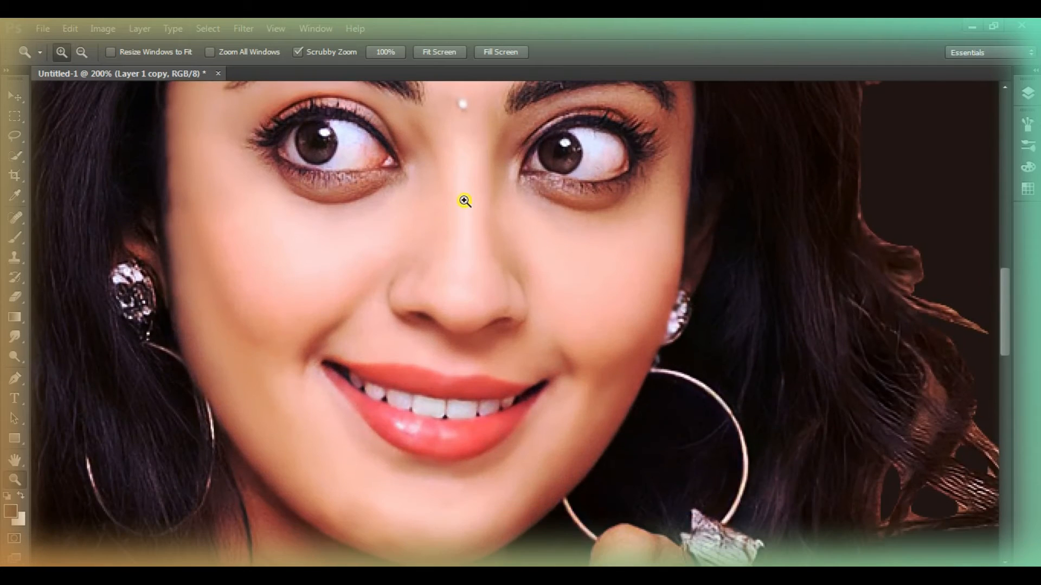
left_click(482, 295)
scroll(568, 274, "up", 2)
left_click(569, 277)
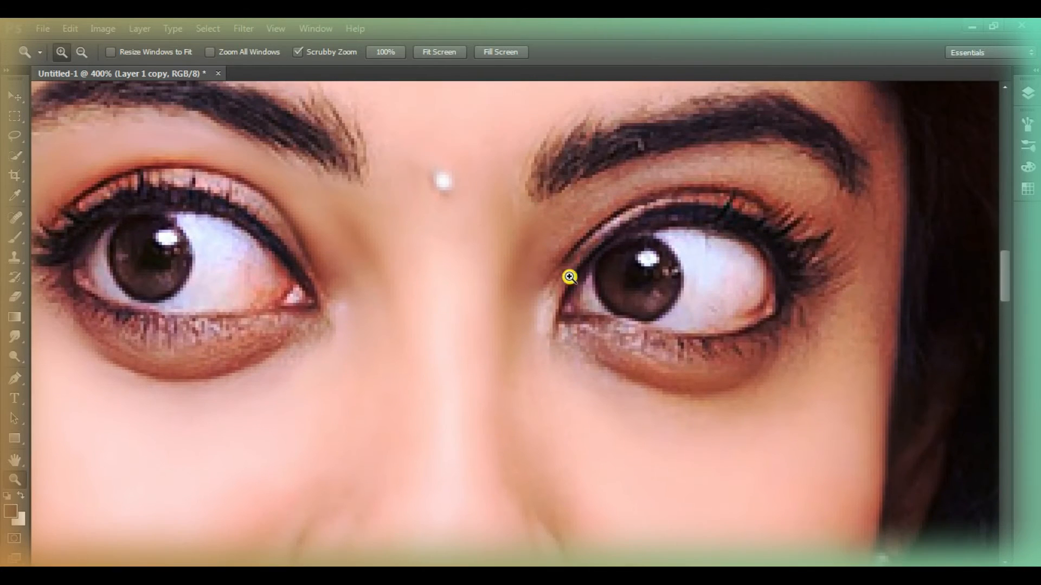
left_click(15, 339)
right_click(866, 401)
key("Return")
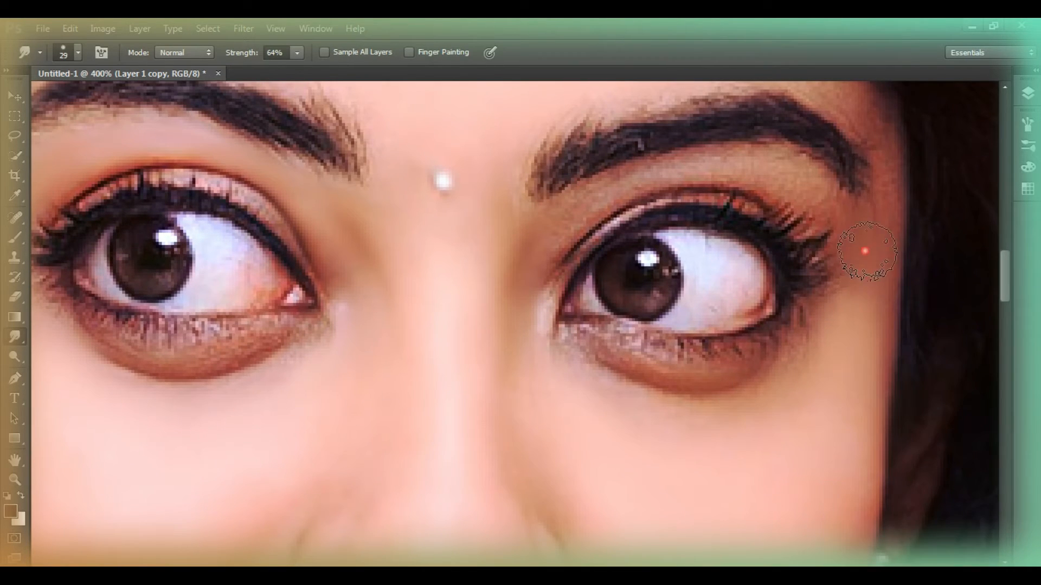
scroll(852, 174, "up", 2)
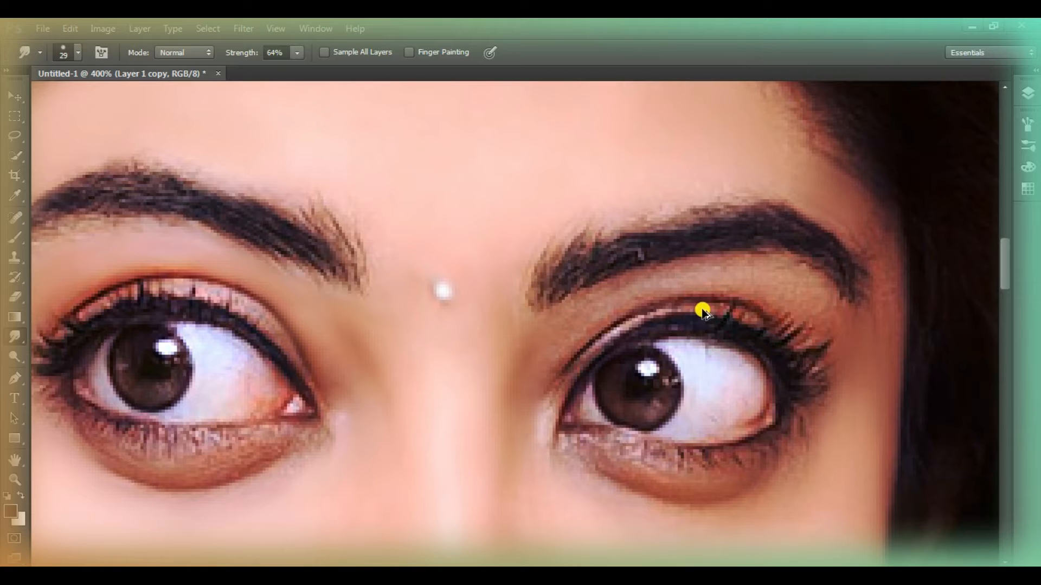
Set the Smudge tool to 17 px and 31% strength and smooth the skin below and above the right-hand eye
right_click(323, 242)
left_click(524, 372)
left_click_drag(442, 301, 420, 317)
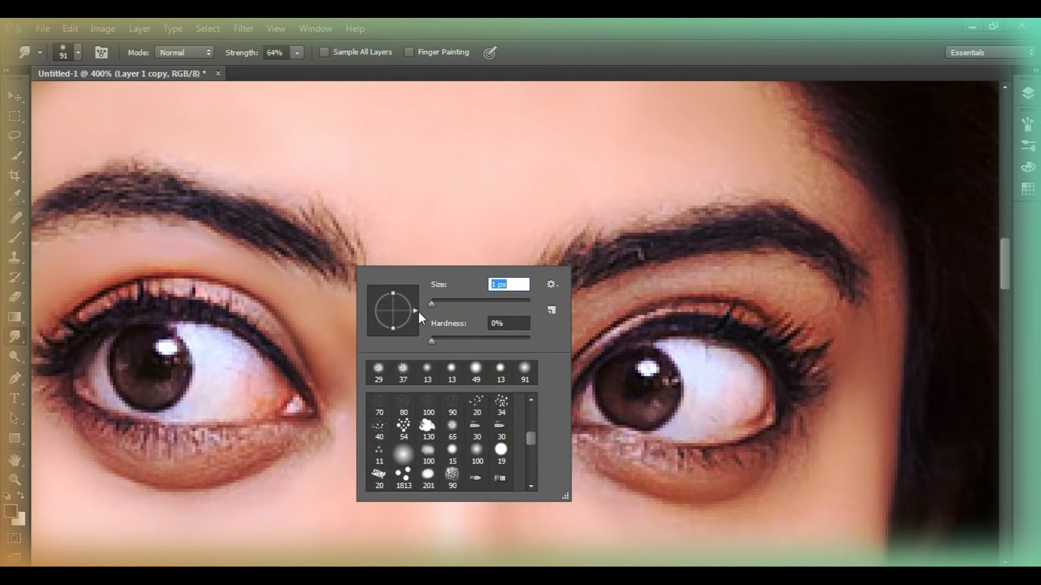
key("Return")
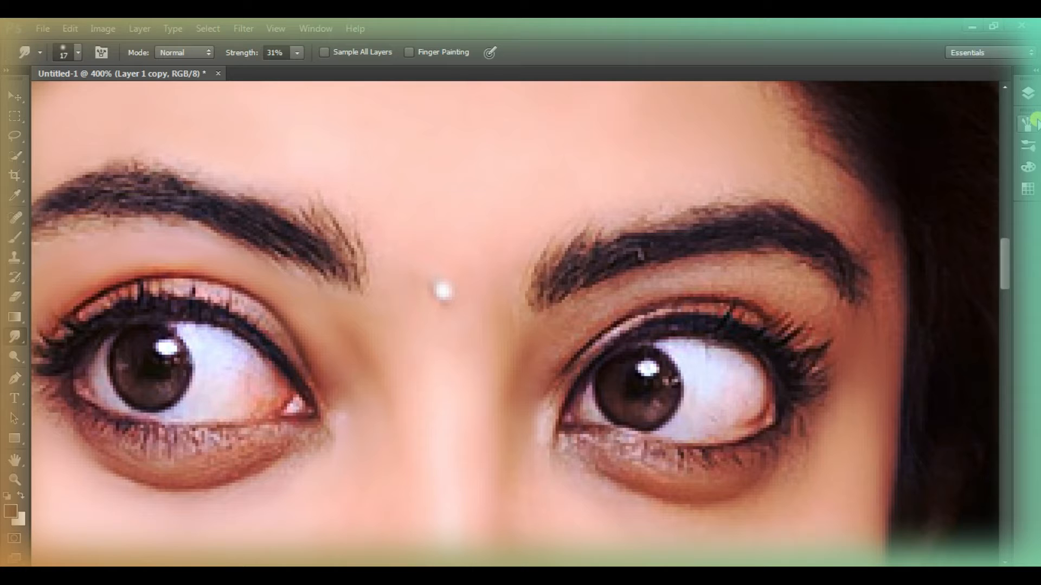
scroll(574, 219, "down", 3)
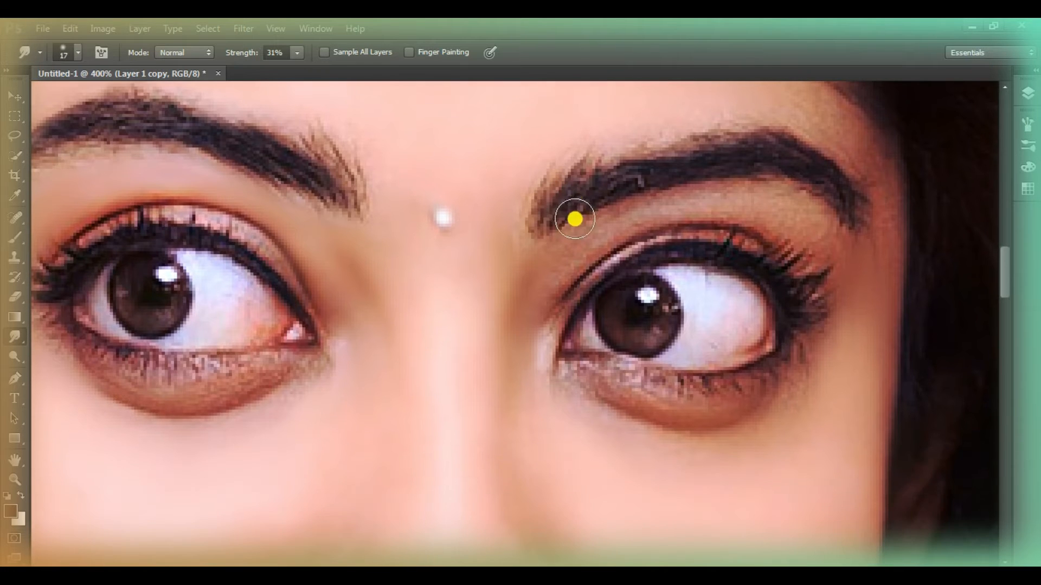
mouse_move(577, 375)
left_mouse_down()
mouse_move(708, 389)
mouse_move(658, 415)
left_mouse_up()
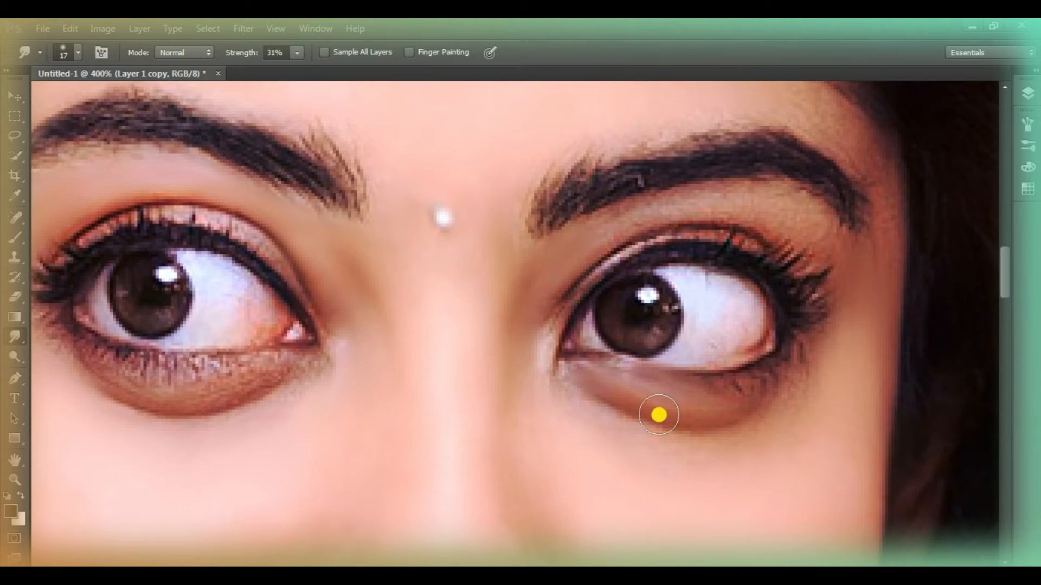
left_click(724, 238)
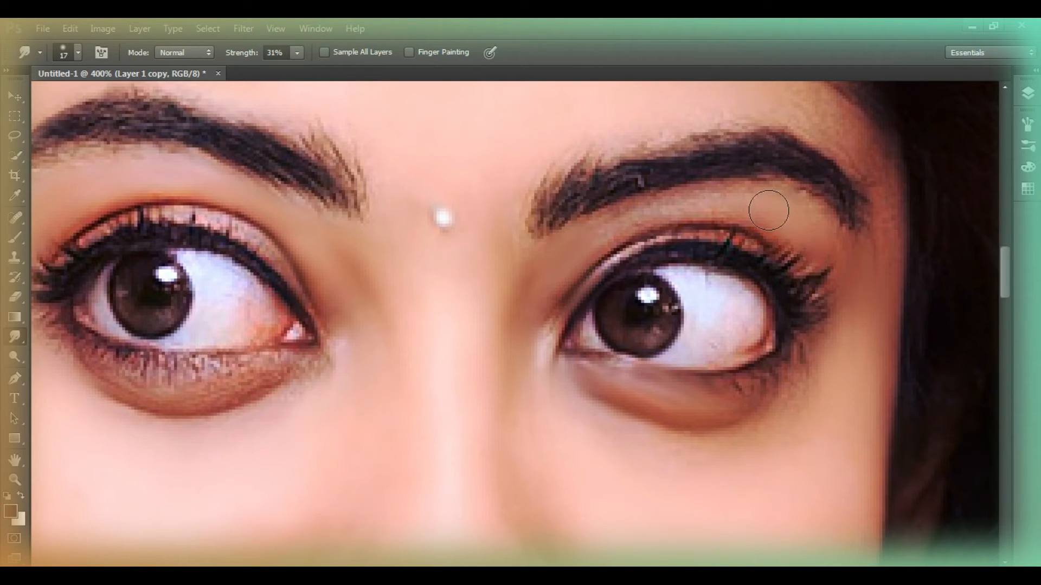
scroll(612, 224, "up", 2)
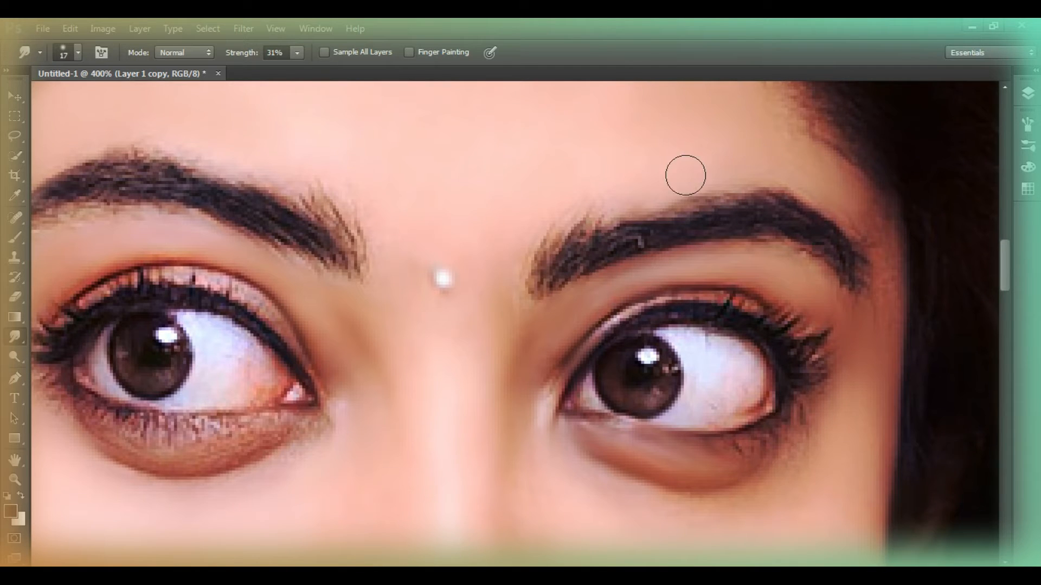
Smooth the under-eye skin, outer corner and upper lid of the left-hand eye with the Smudge tool
scroll(685, 175, "left", 6)
scroll(499, 353, "down", 2)
mouse_move(499, 353)
left_mouse_down()
mouse_move(362, 380)
mouse_move(327, 358)
left_mouse_up()
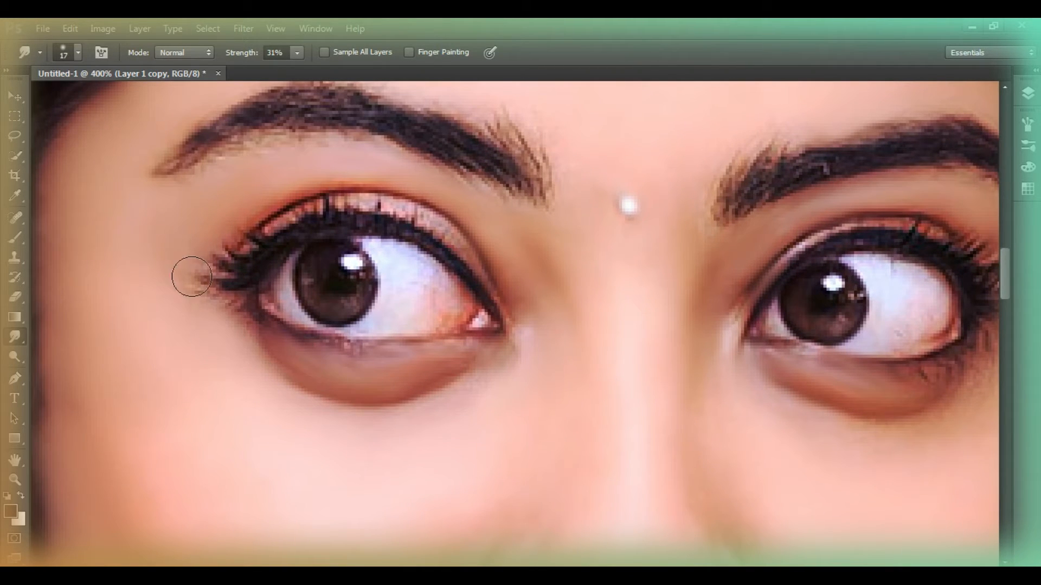
scroll(423, 196, "up", 2)
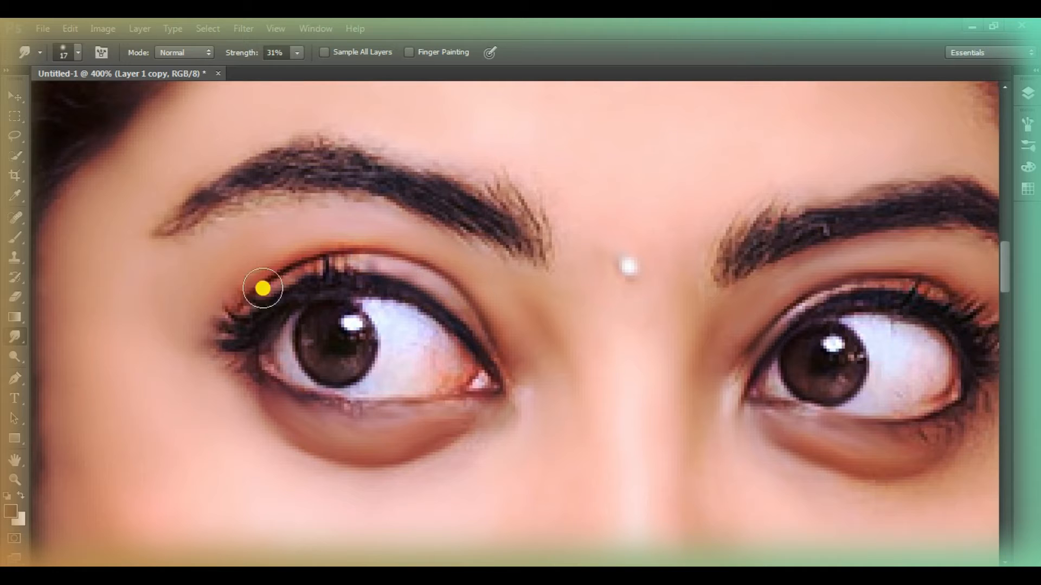
scroll(583, 203, "up", 2)
scroll(812, 182, "up", 2)
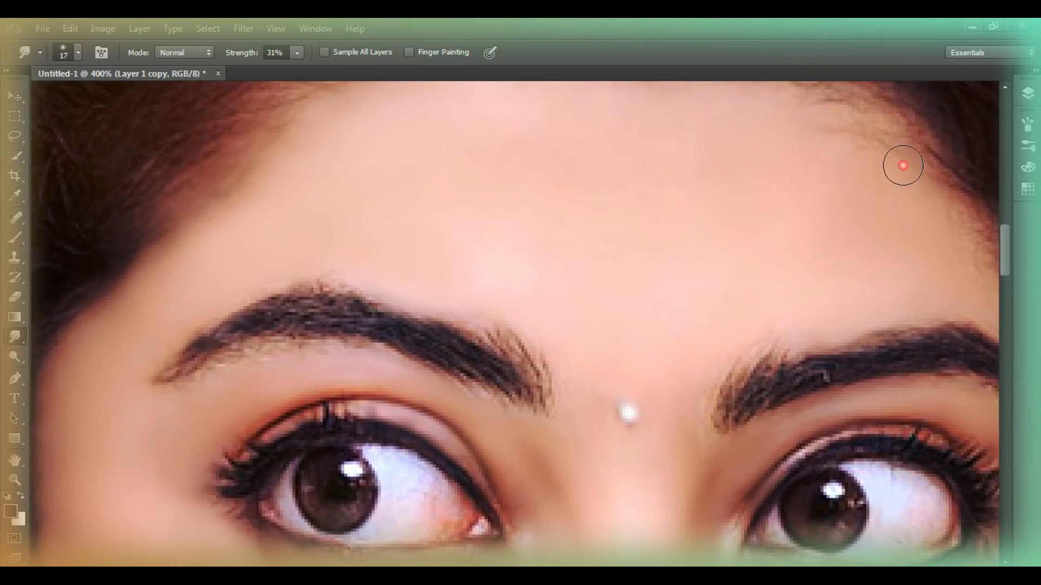
Smudge the lower lid and the shadow beneath the left-hand eye into an even tone
left_click(15, 479)
right_click(310, 313)
left_click(352, 325)
left_click(449, 255)
left_click(465, 256)
left_click(482, 263)
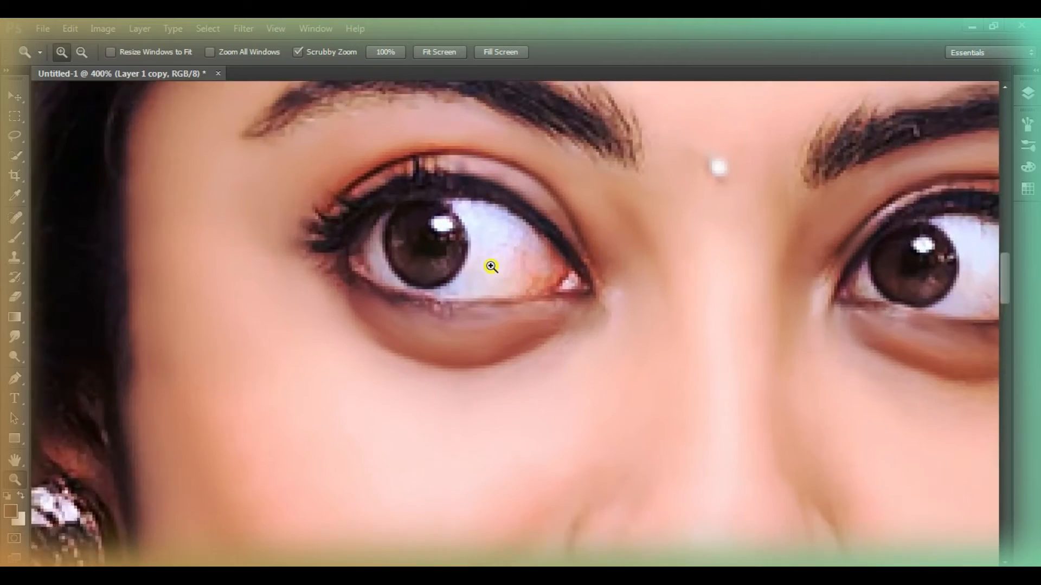
left_click(490, 266)
left_click(15, 337)
mouse_move(444, 343)
left_mouse_down()
mouse_move(510, 341)
mouse_move(471, 331)
mouse_move(417, 359)
left_mouse_up()
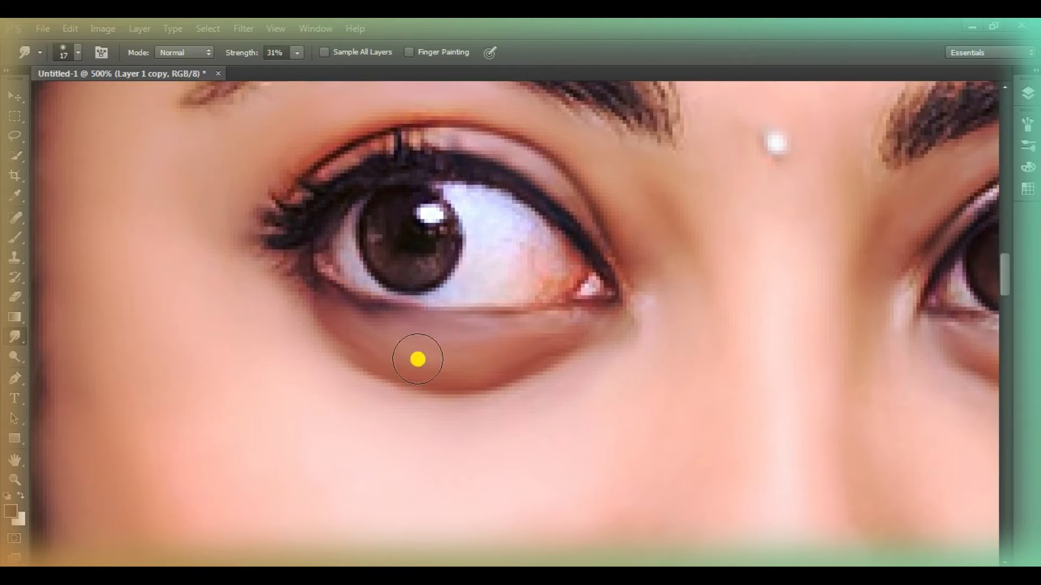
Smooth the white and iris of the left-hand eye, reducing the Smudge brush to 10 px
left_click_drag(498, 253, 495, 219)
right_click(657, 250)
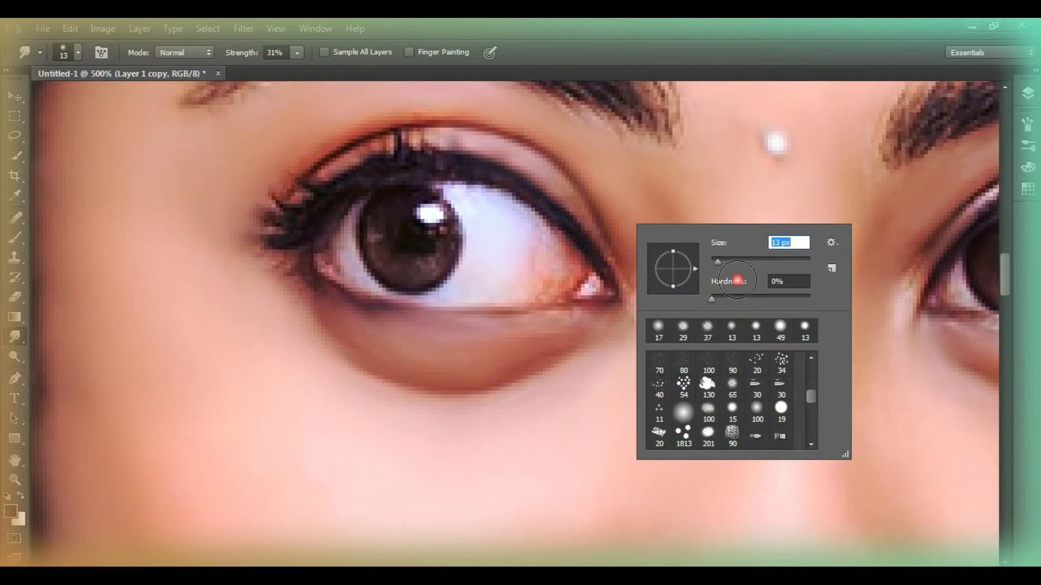
type("10")
key("Return")
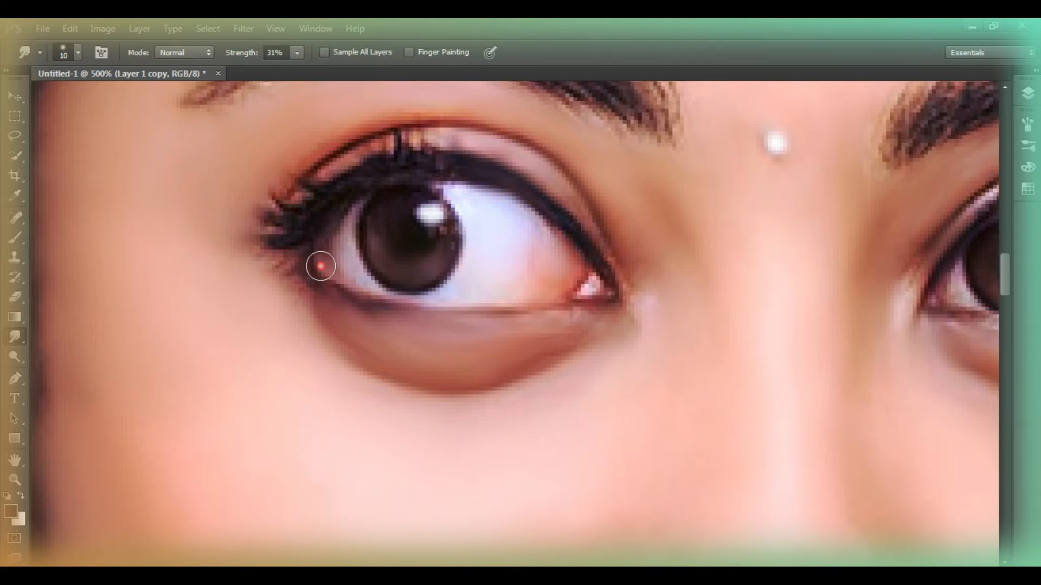
Smudge the white, iris and outer lashes of the right-hand eye with the 10 px brush
left_click_drag(534, 572, 602, 572)
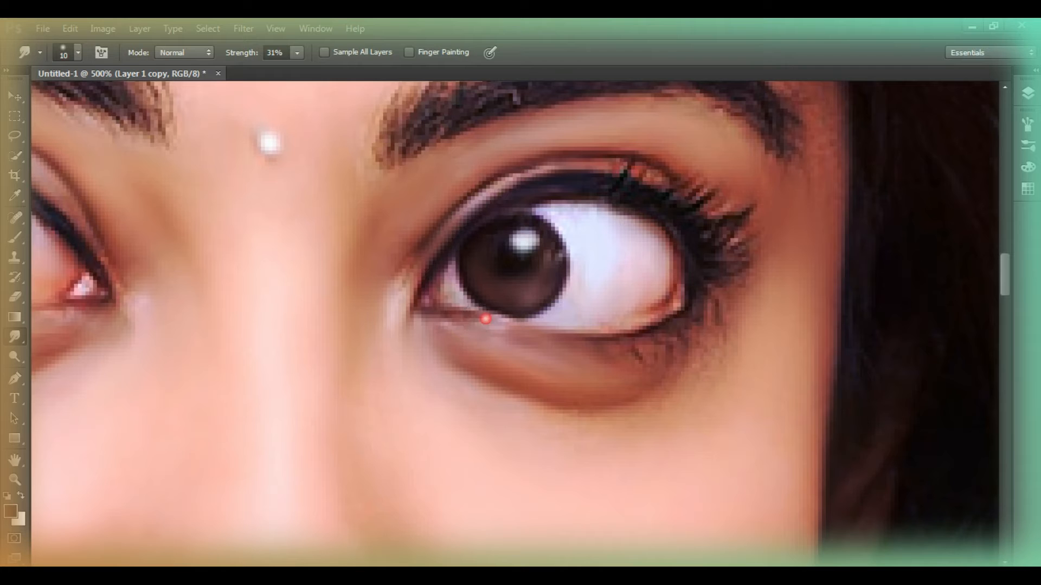
left_click_drag(555, 277, 548, 260)
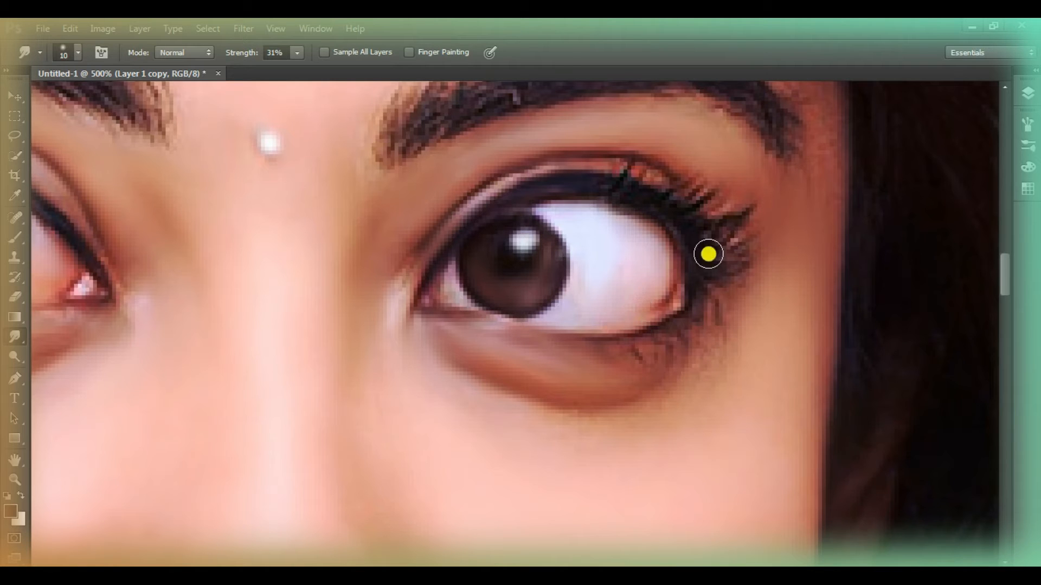
scroll(782, 264, "up", 2)
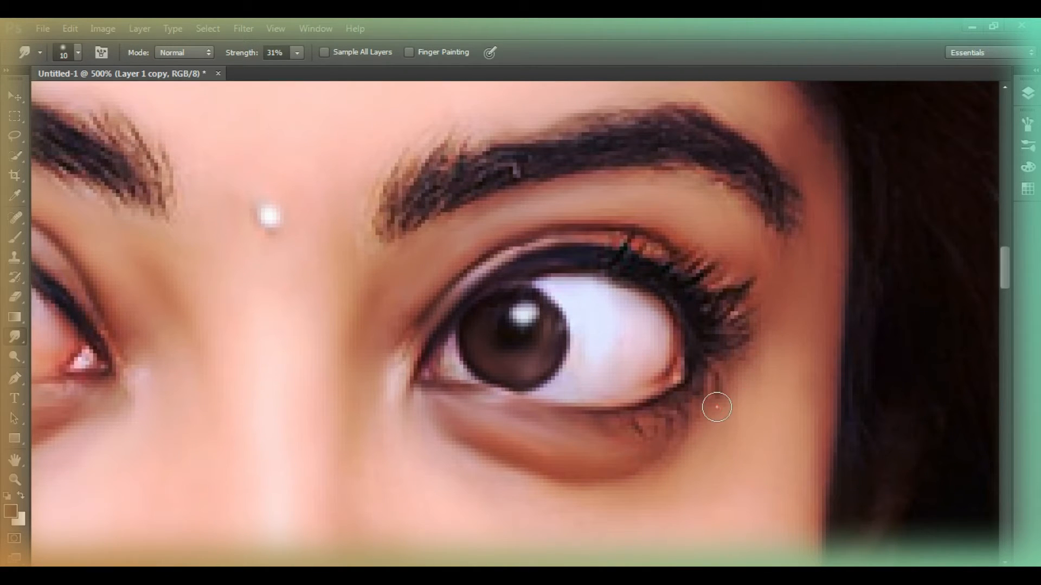
scroll(777, 331, "up", 2)
scroll(515, 324, "left", 10)
left_click_drag(710, 442, 718, 420)
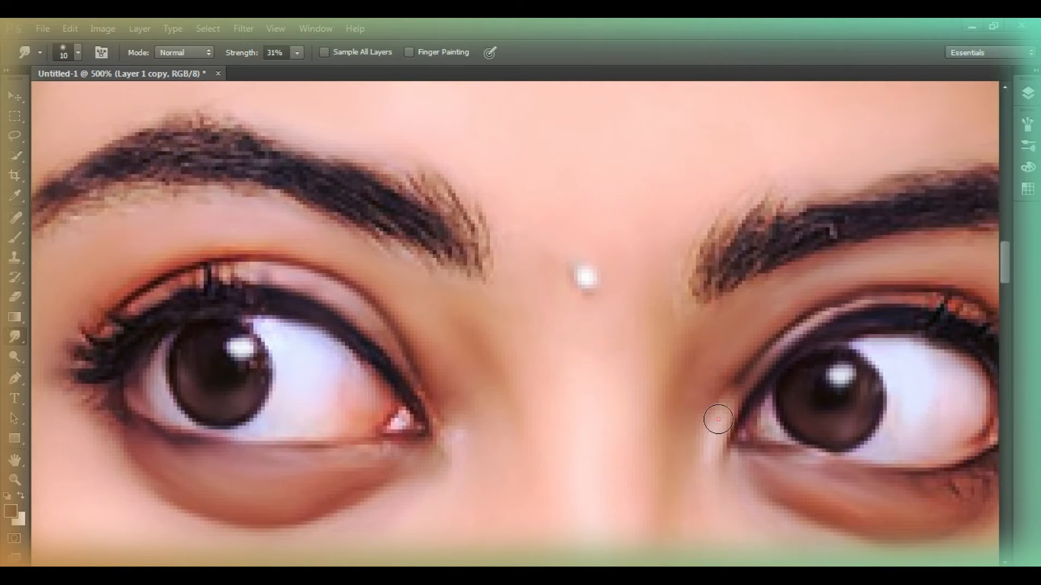
Touch up the iris edge of the left-hand eye with the Smudge tool
scroll(169, 366, "down", 1)
left_click(169, 366)
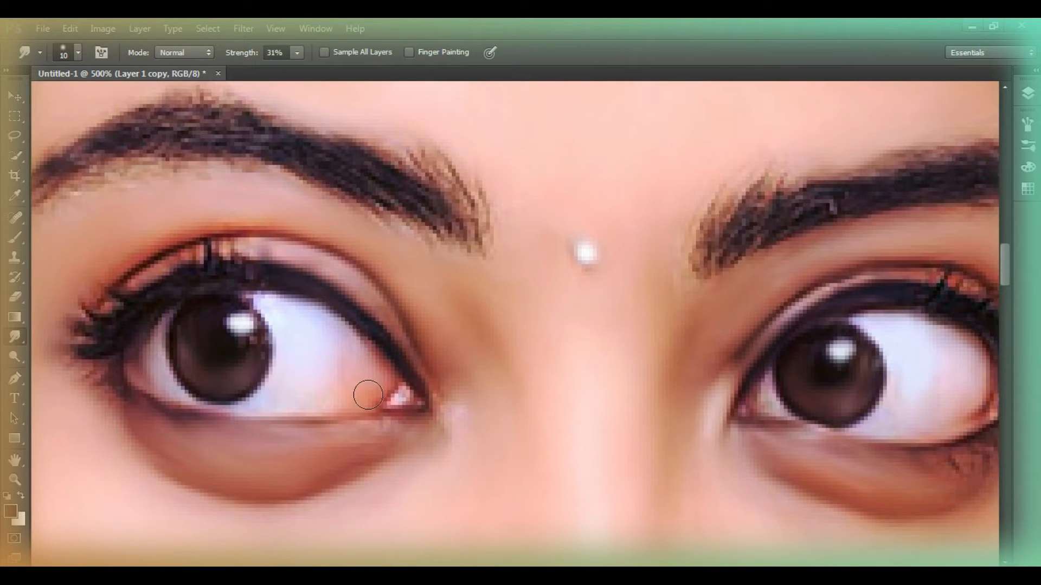
scroll(170, 237, "up", 1)
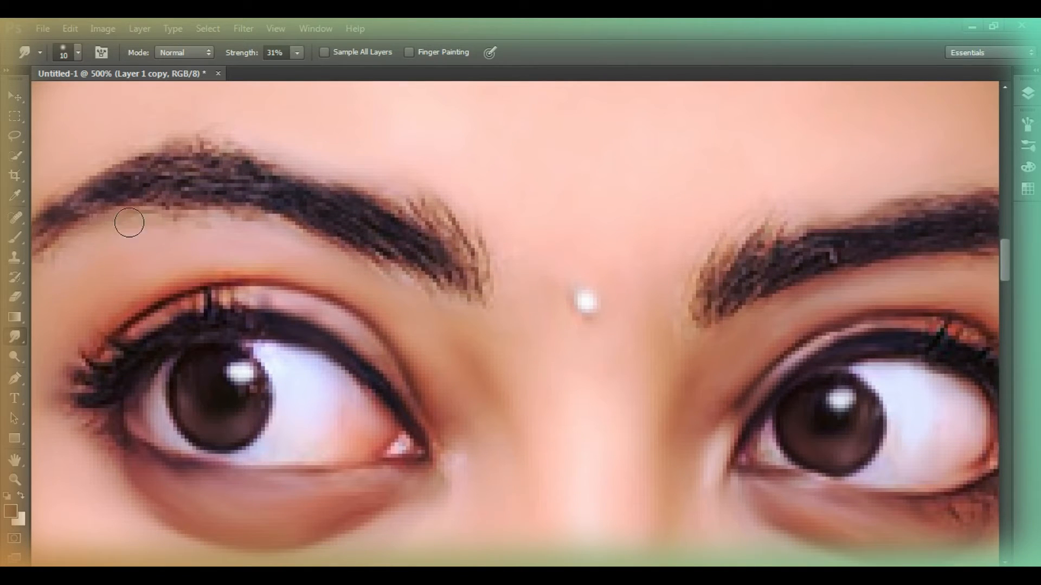
Pick the 28 px scattered brush tip, set it to 10 px and 69% strength, and smudge the left-hand eyebrow along its hairs
right_click(171, 282)
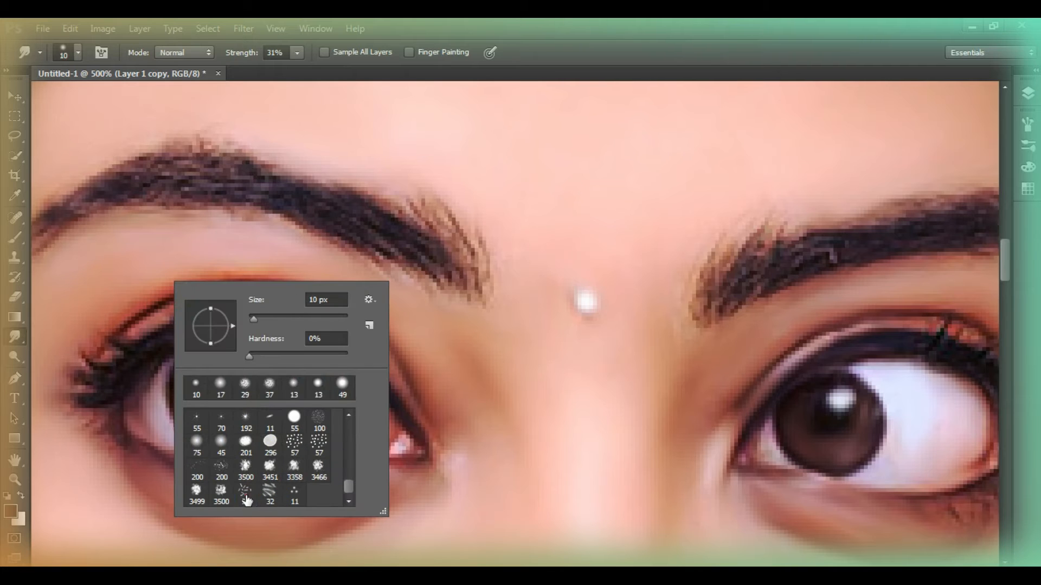
left_click(246, 496)
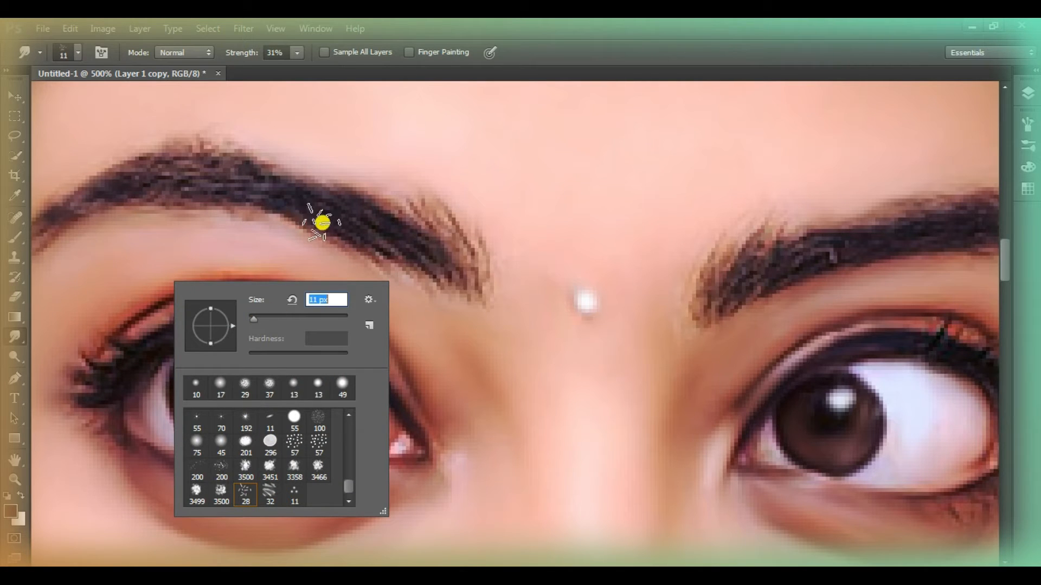
key("bracketleft")
left_click_drag(252, 56, 264, 60)
mouse_move(452, 284)
left_mouse_down()
mouse_move(367, 239)
mouse_move(232, 192)
mouse_move(471, 269)
left_mouse_up()
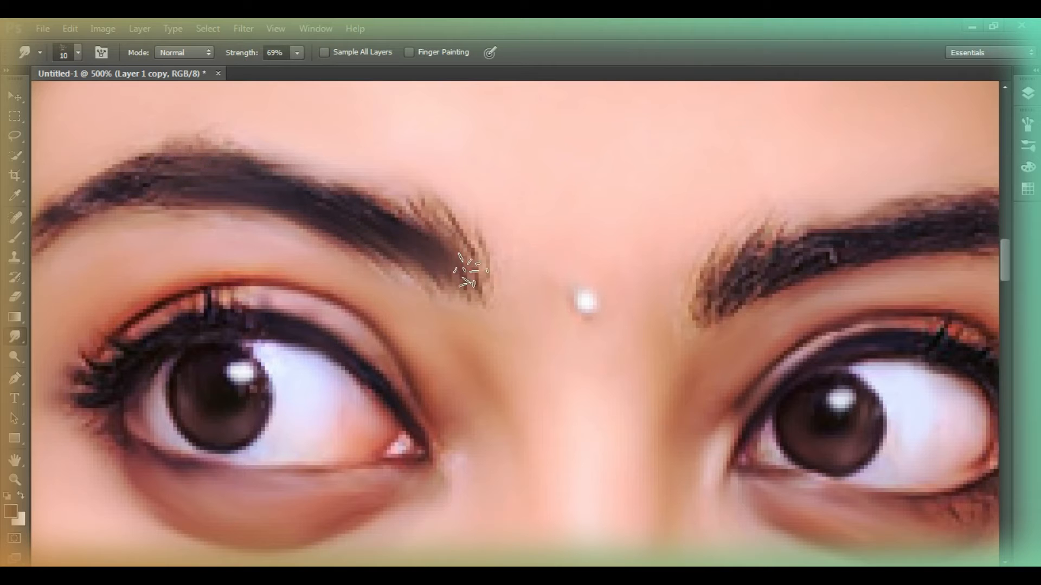
scroll(449, 298, "left", 5)
left_click_drag(470, 202, 609, 166)
mouse_move(535, 146)
left_mouse_down()
mouse_move(514, 191)
mouse_move(599, 205)
left_mouse_up()
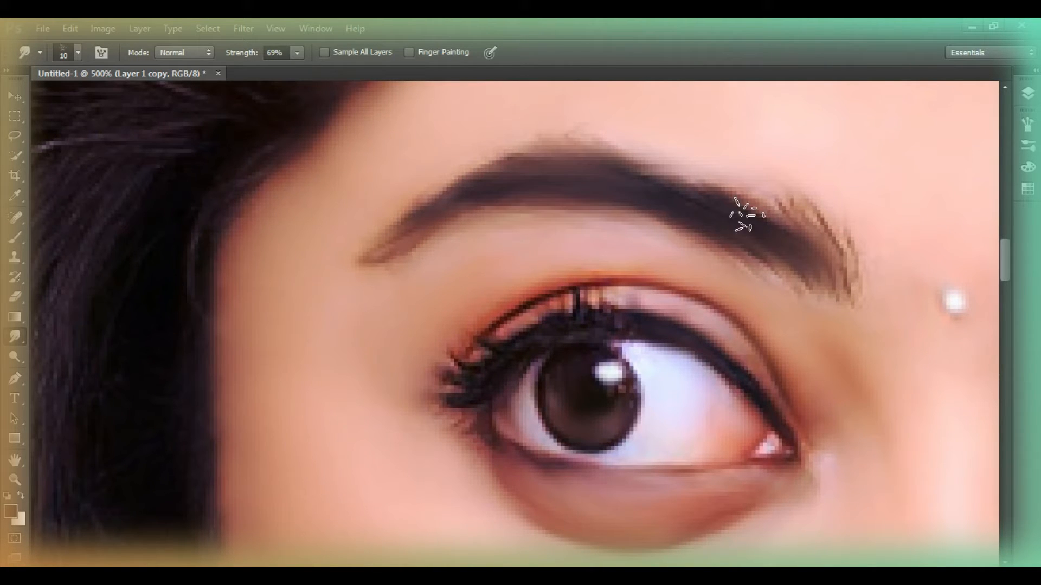
Smudge the right-hand eyebrow along its hairs with the same scattered brush
scroll(531, 341, "right", 6)
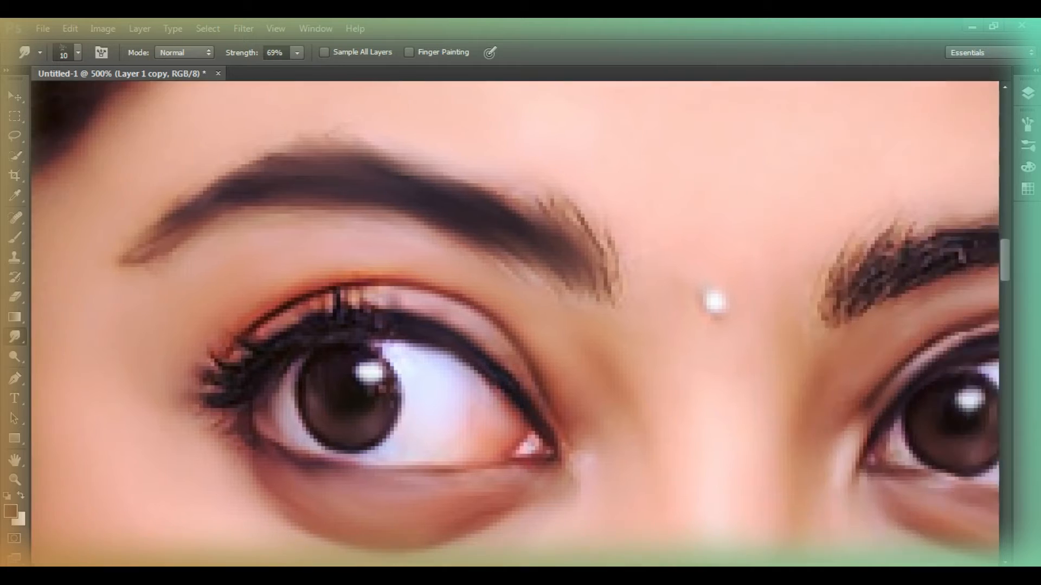
mouse_move(373, 299)
left_mouse_down()
mouse_move(393, 268)
mouse_move(365, 278)
mouse_move(376, 247)
left_mouse_up()
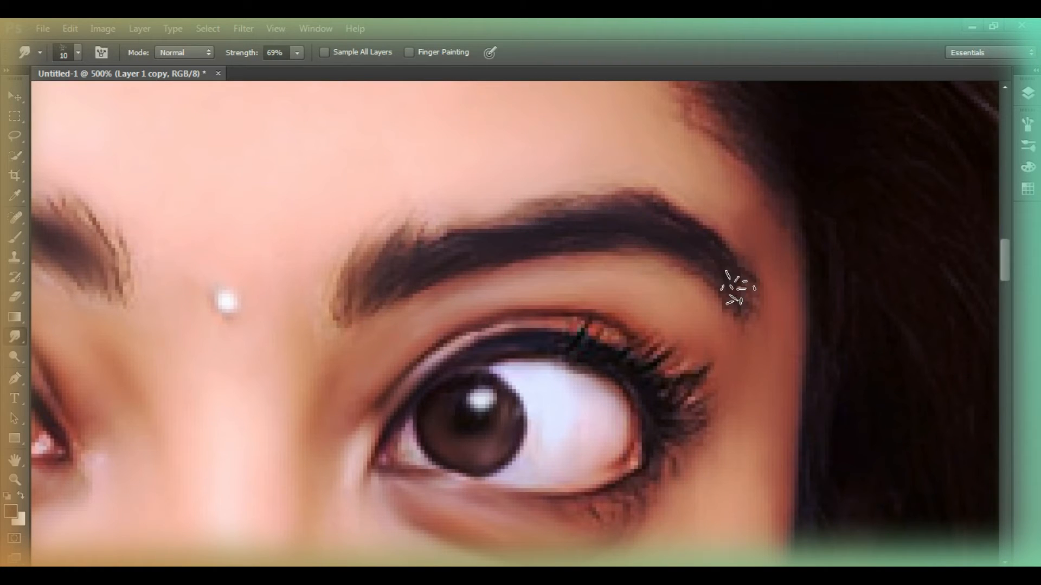
Outline the lower and upper lips with Pen tool paths, leaving out the teeth
left_click(16, 480)
right_click(396, 303)
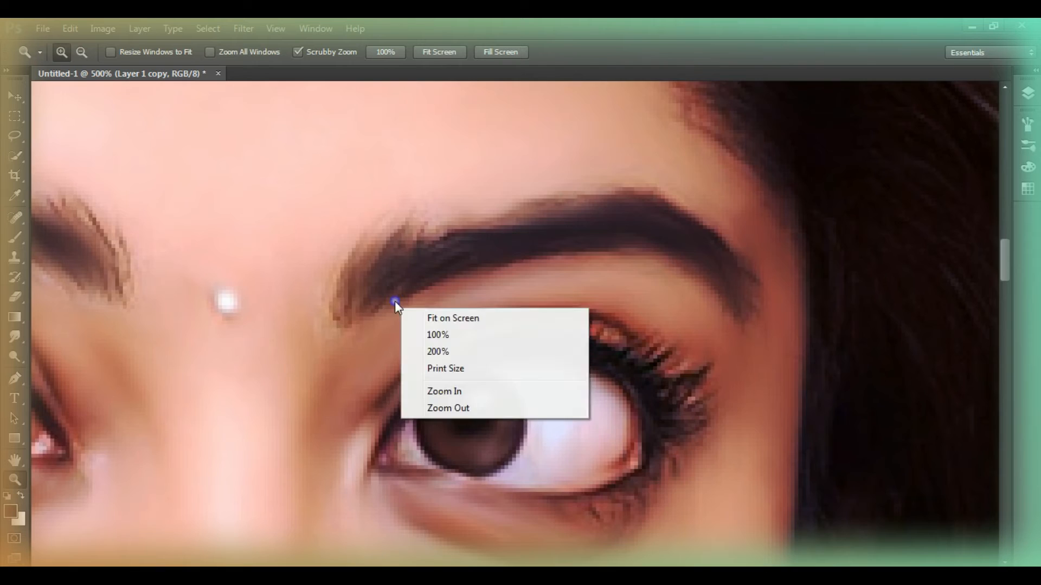
left_click(451, 318)
left_click(482, 320)
left_click(483, 322)
left_click(494, 330)
left_click(503, 336)
double_click(504, 337)
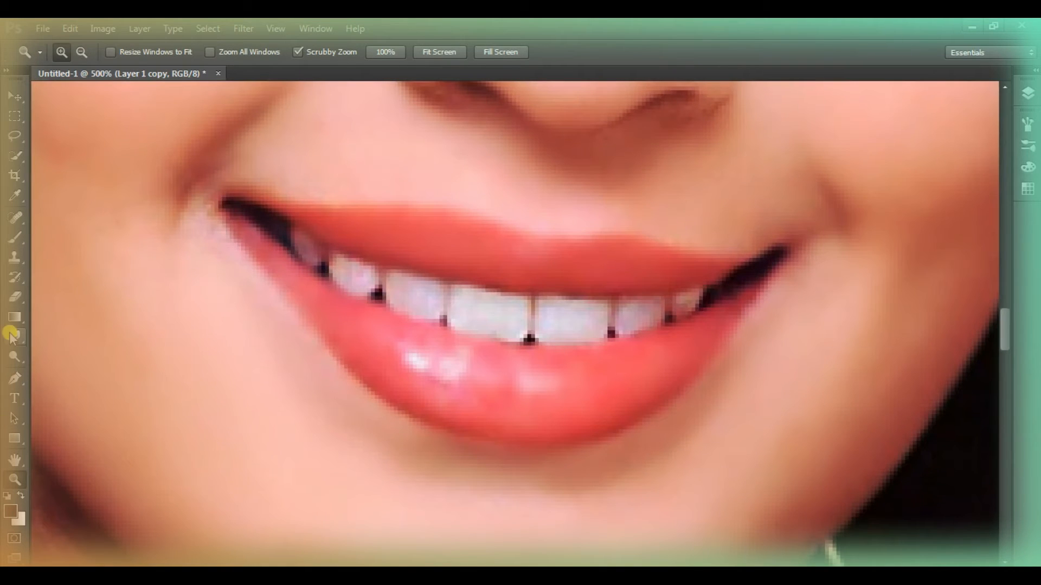
left_click(16, 378)
left_click(216, 213)
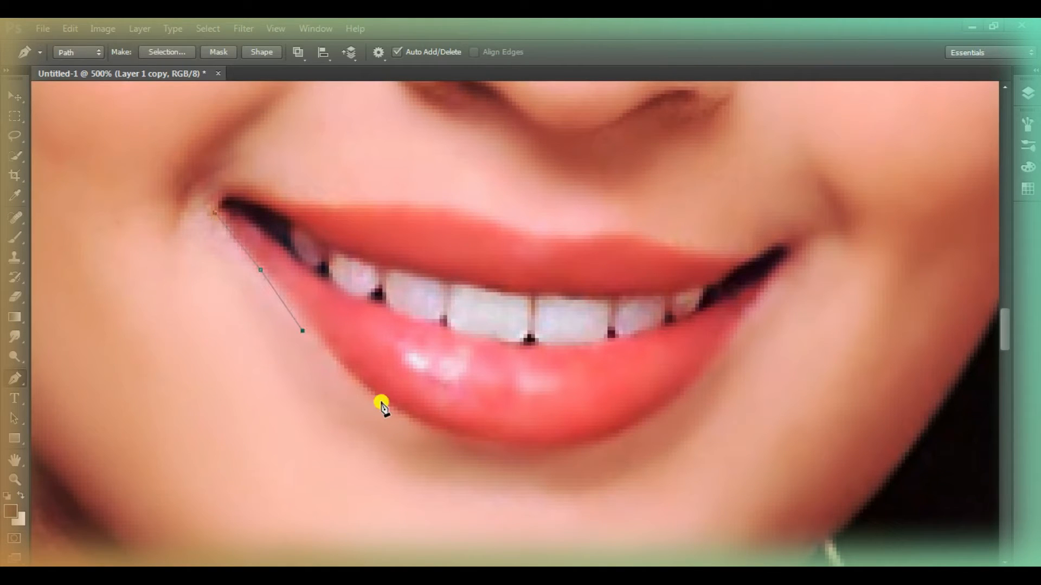
left_click_drag(700, 376, 839, 249)
left_click(699, 378, "alt")
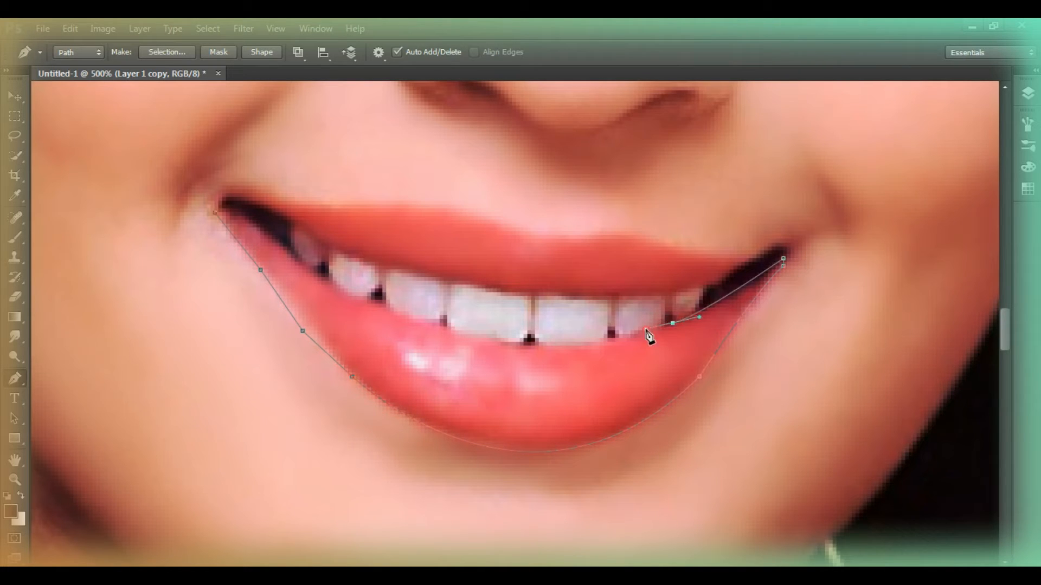
left_click_drag(329, 284, 112, 174)
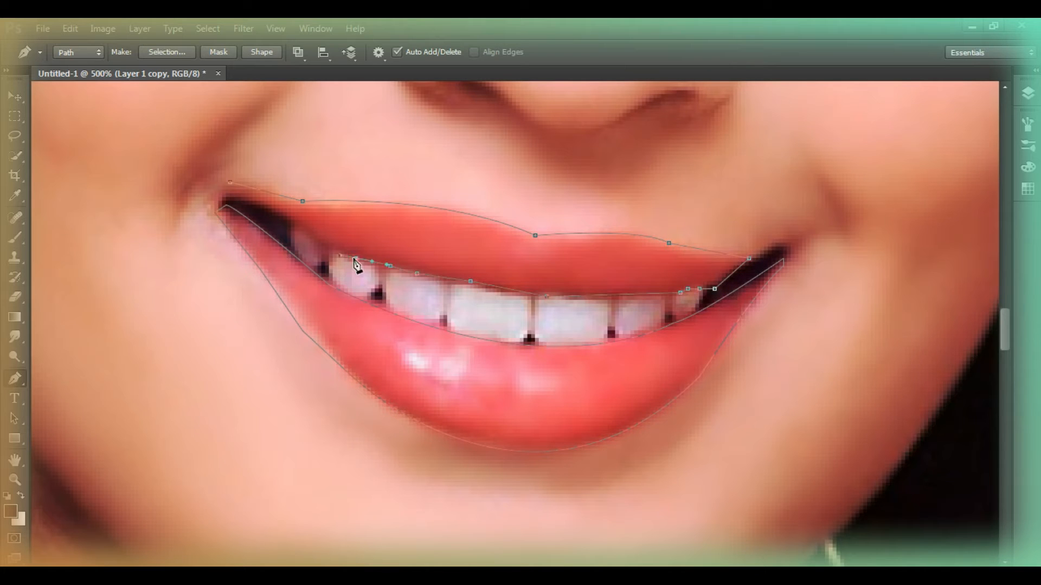
Select the paths of both lips and convert them into a selection
right_click(476, 190)
left_click(537, 258)
left_click(602, 174)
left_click(14, 419)
left_click_drag(302, 159, 434, 452)
right_click(478, 197)
left_click(536, 271)
left_click(593, 174)
Shift the selected lips to a pinkish red with Color Balance
left_click(1029, 91)
key("ctrl+b")
left_click_drag(713, 199, 741, 186)
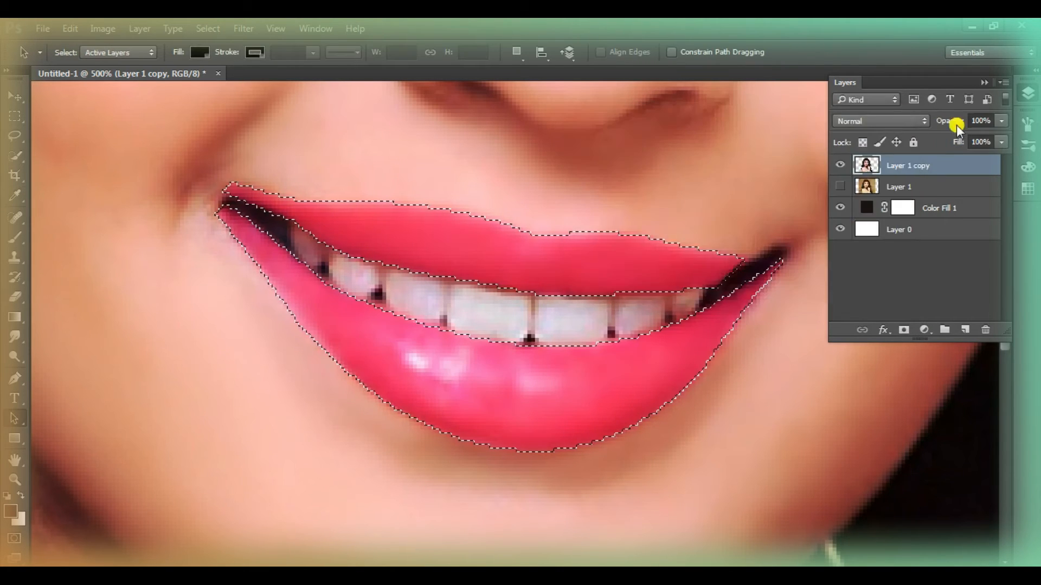
Put the selected lips on a new layer above the woman's cut-out layer
key("z")
right_click(164, 372)
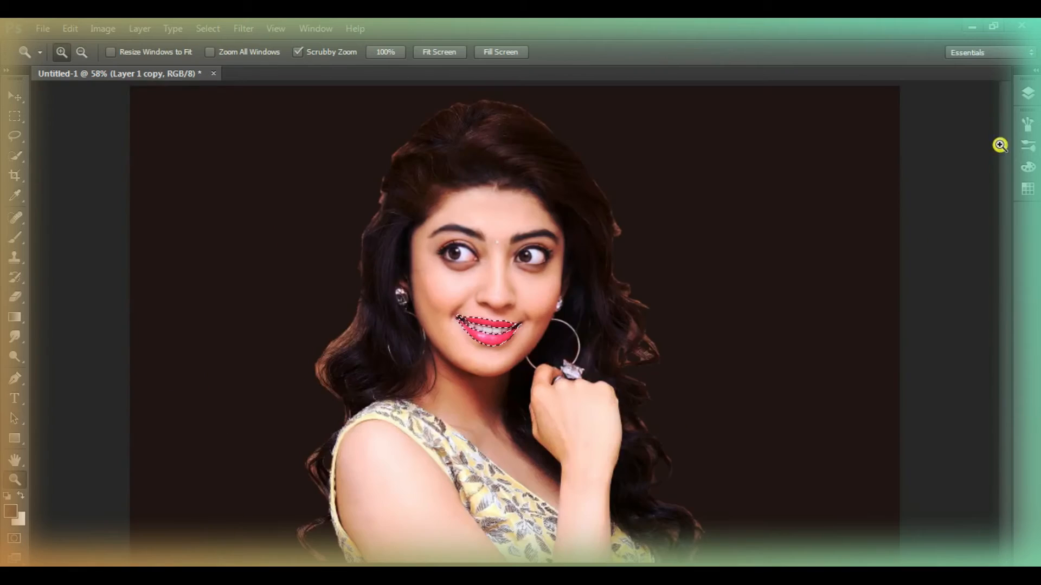
left_click(1028, 93)
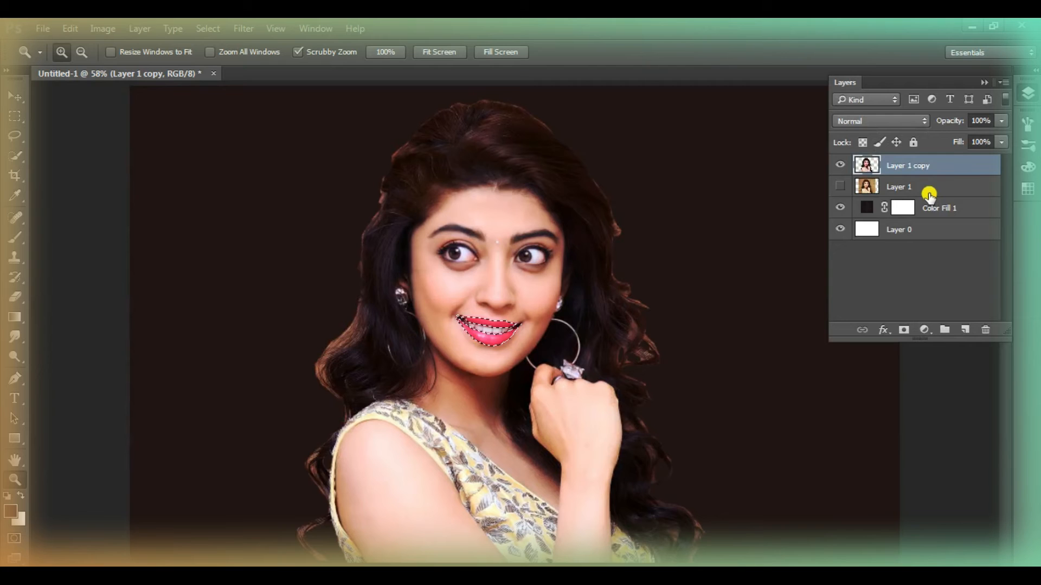
left_click(842, 207)
left_click(488, 339)
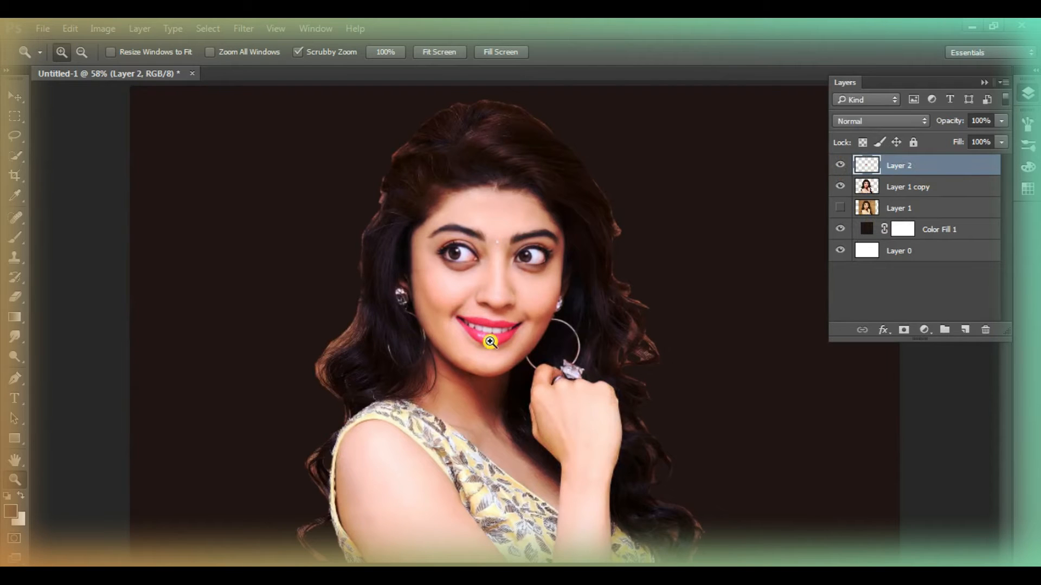
Merge the new lips layer down into the woman's cut-out layer
key("ctrl+0")
right_click(897, 166)
left_click(730, 533)
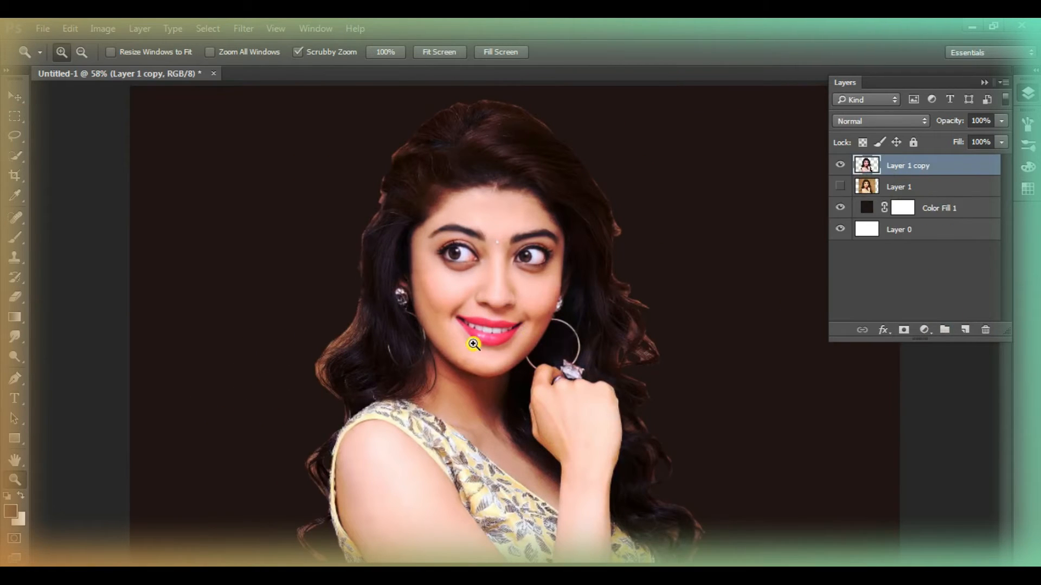
Add a white (ffffff) Solid Color fill layer above the woman's cut-out and open its blending options
left_click(924, 330)
left_click(924, 330)
left_click(925, 330)
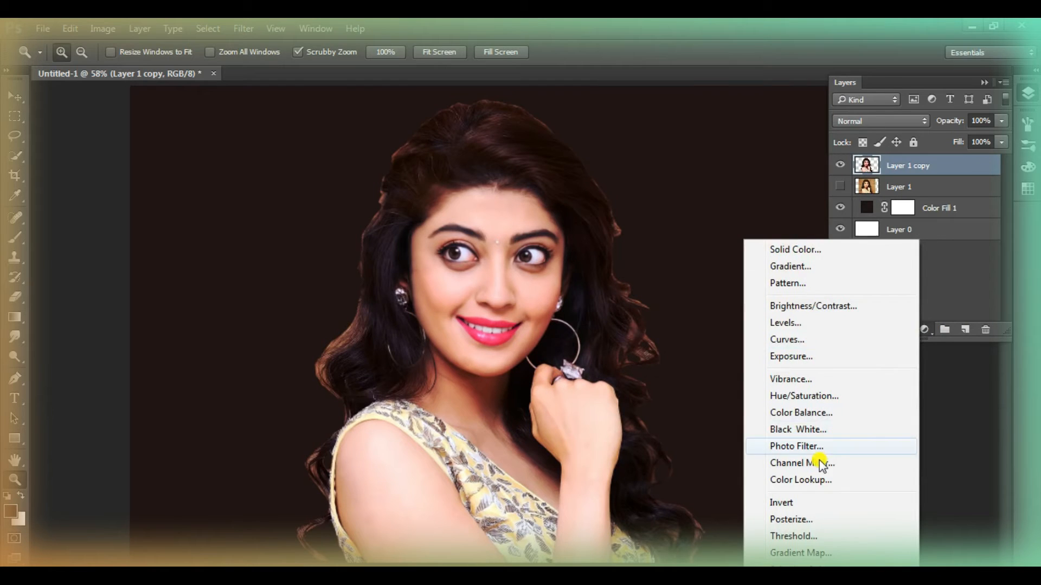
left_click(817, 249)
type("ffffff")
left_click(955, 189)
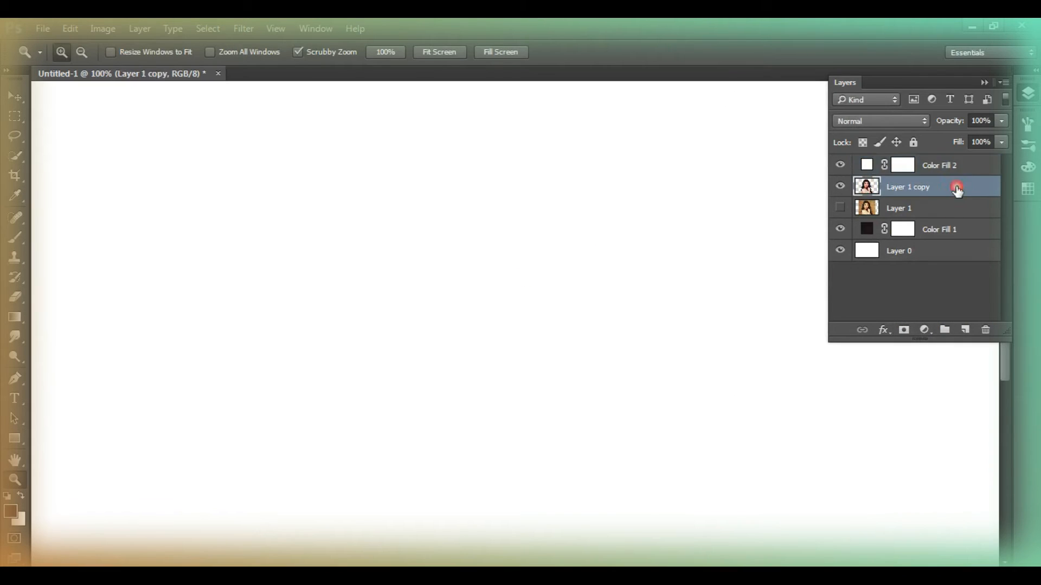
double_click(973, 167)
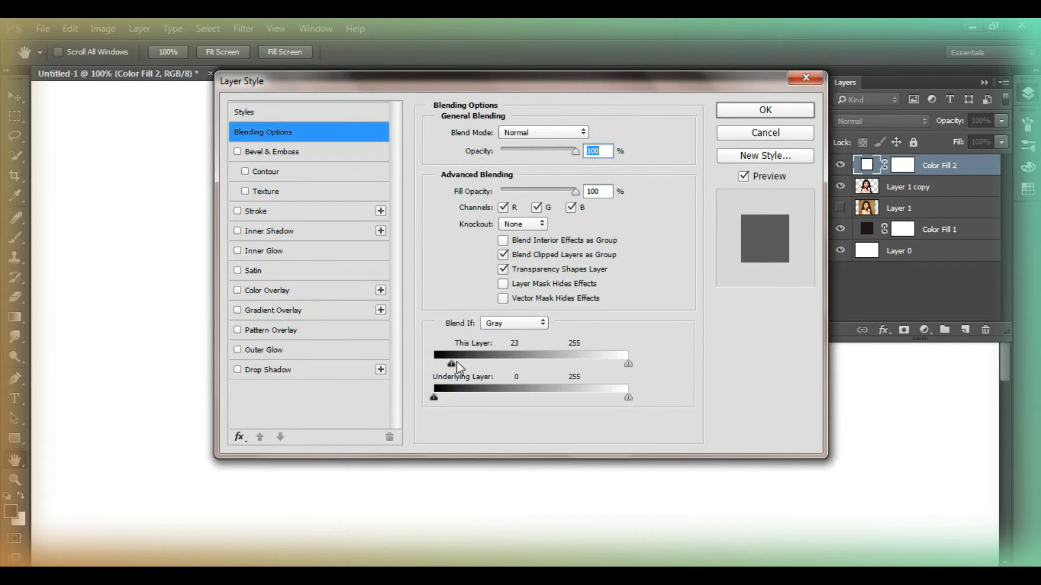
Split the white fill's This Layer highlight range at 117 / 217 in Blend If and merge the fill into the woman's cut-out layer
left_click_drag(457, 368, 390, 353)
left_click_drag(628, 364, 574, 365)
left_click_drag(582, 85, 139, 44)
mouse_move(134, 323)
left_mouse_down()
mouse_move(9, 327)
mouse_move(158, 333)
mouse_move(123, 334)
left_mouse_up()
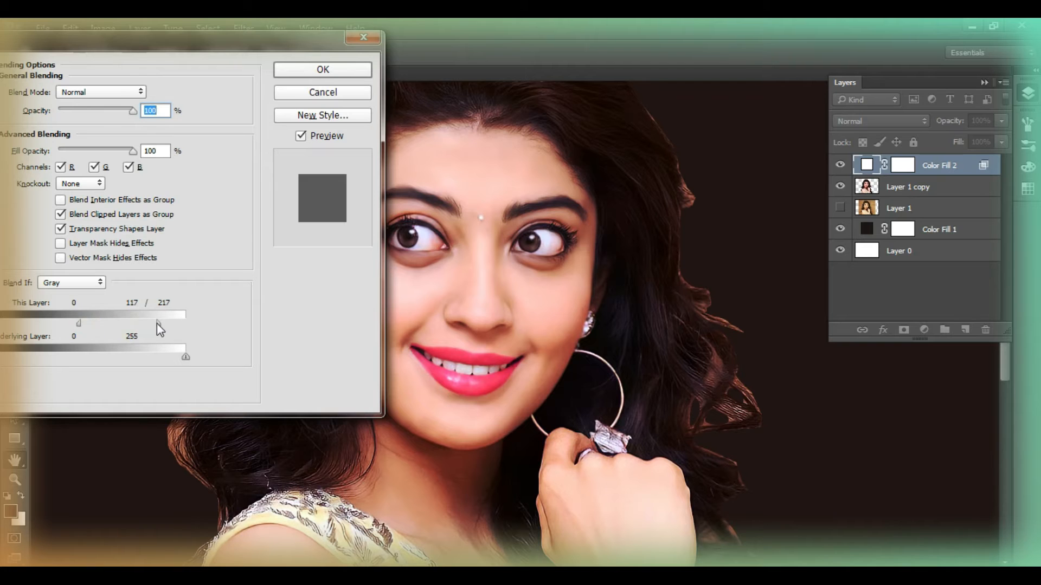
left_click(323, 70)
right_click(843, 169)
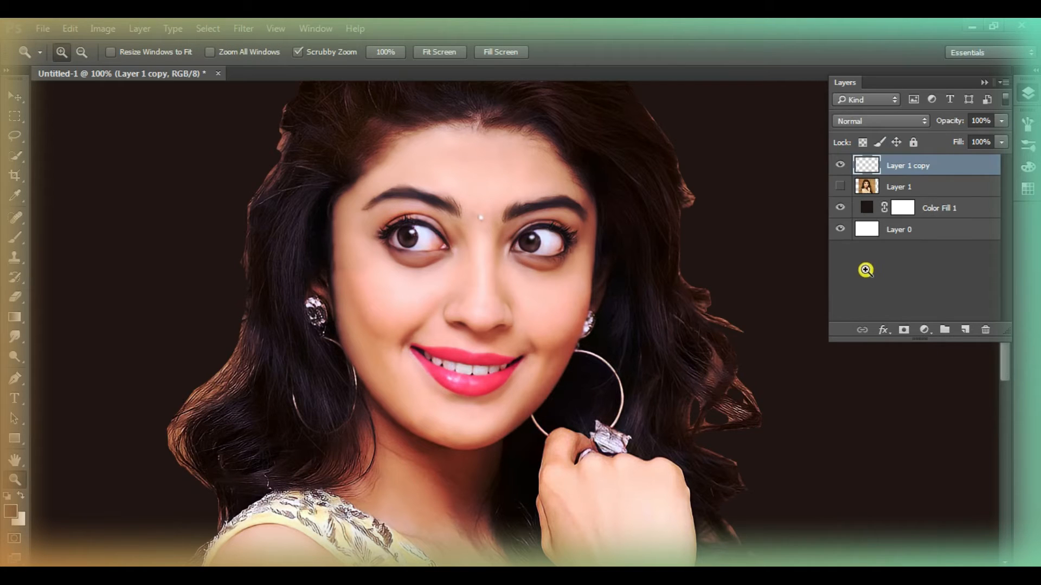
Add a new layer directly above the dark fill layer and hide the woman's cut-out layer
left_click(425, 312)
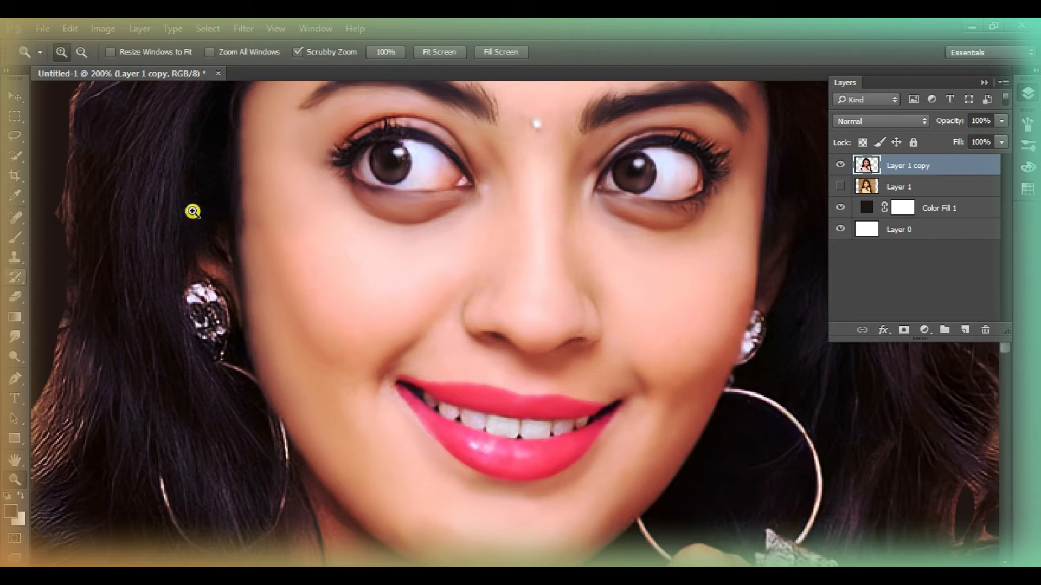
key("ctrl+0")
left_click(929, 209)
left_click(965, 330)
left_click(840, 165)
right_click(415, 228)
left_click(494, 262)
right_click(494, 261)
left_click(524, 267)
right_click(524, 260)
left_click(555, 363)
left_click(1026, 93)
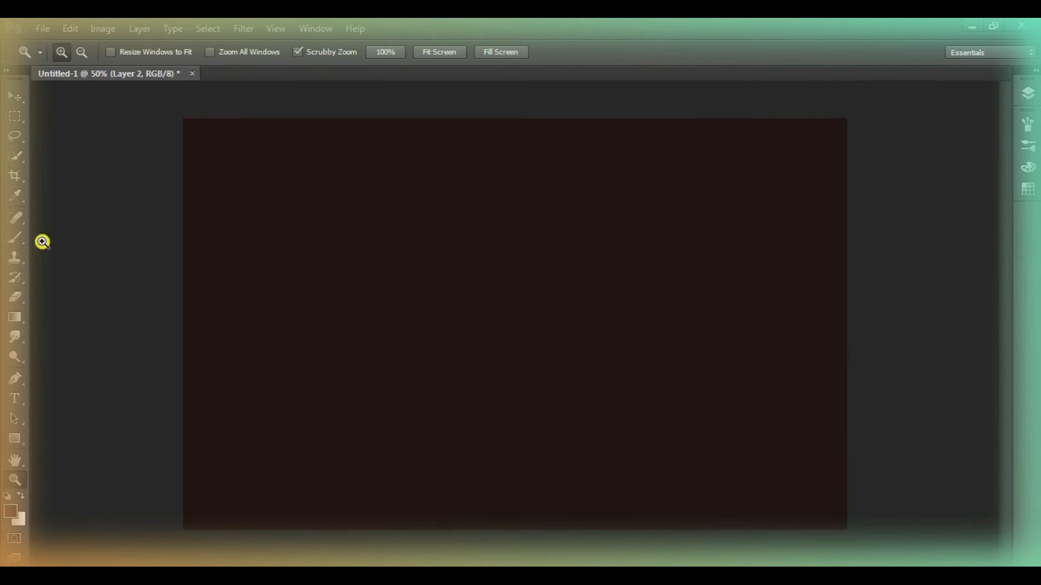
With a soft 250 px brush, paint a dark red spot around the middle of the new layer
left_click(16, 238)
right_click(300, 253)
left_click(318, 392)
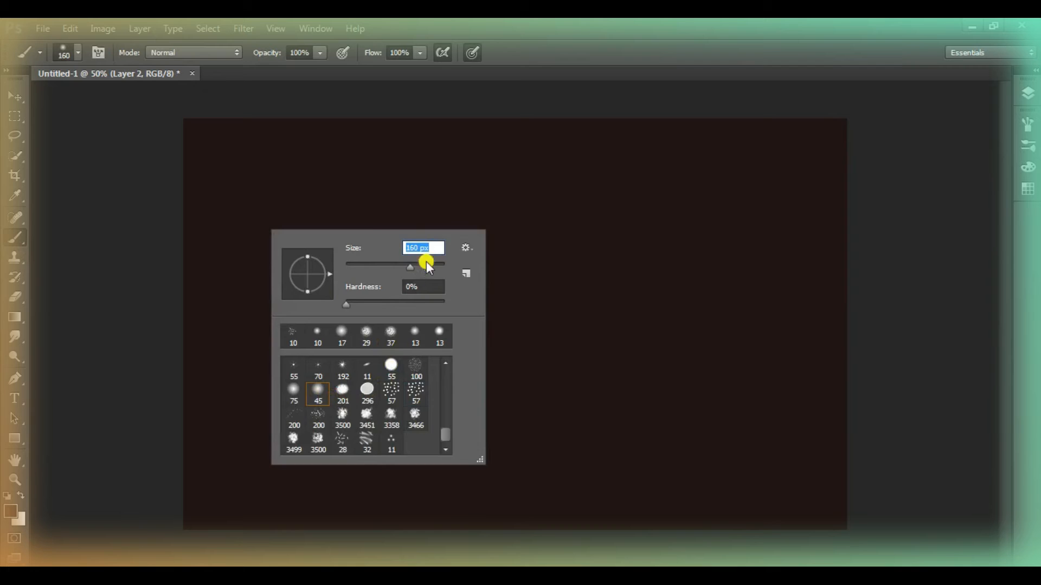
left_click_drag(427, 261, 433, 262)
left_click(109, 200)
left_click(1029, 169)
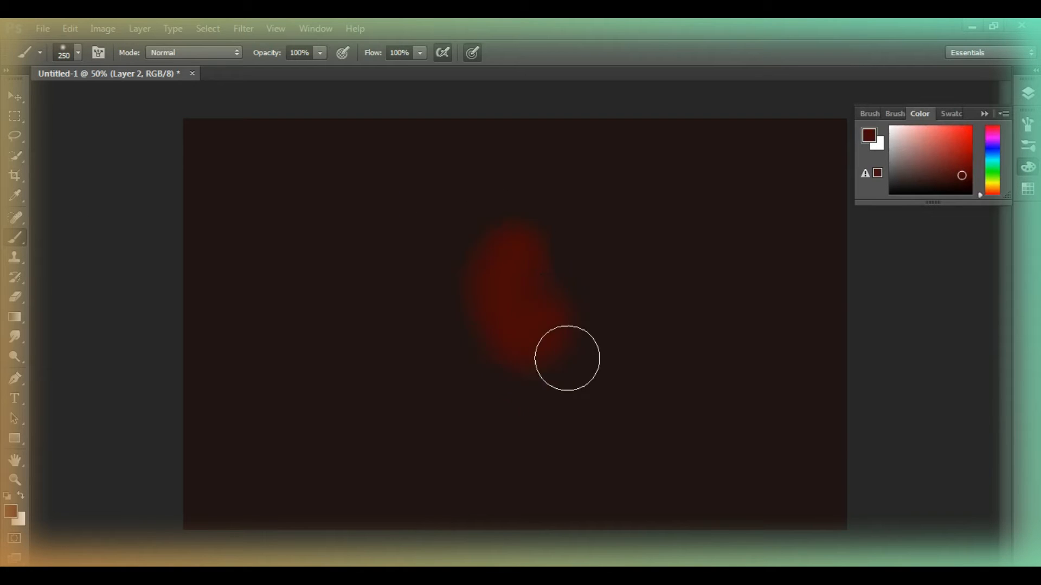
Paint a large yellow glow on the canvas's left half, a cyan glow at its upper right, and dark green between and around them
left_click(992, 185)
left_click(971, 136)
mouse_move(424, 262)
left_mouse_down()
mouse_move(327, 279)
mouse_move(222, 355)
mouse_move(373, 374)
left_mouse_up()
left_click(992, 158)
mouse_move(651, 216)
left_mouse_down()
mouse_move(708, 209)
mouse_move(845, 320)
left_mouse_up()
left_click_drag(513, 202, 472, 223)
mouse_move(385, 424)
left_mouse_down()
mouse_move(396, 433)
mouse_move(281, 460)
left_mouse_up()
left_click_drag(244, 168, 216, 158)
mouse_move(631, 288)
left_mouse_down()
mouse_move(795, 435)
mouse_move(615, 448)
left_mouse_up()
Soften the painted colours with a Gaussian Blur and show the woman's cut-out layer again
left_click(244, 28)
mouse_move(309, 193)
left_click(476, 255)
left_click_drag(367, 132, 229, 109)
left_click_drag(137, 346, 229, 345)
left_click(323, 137)
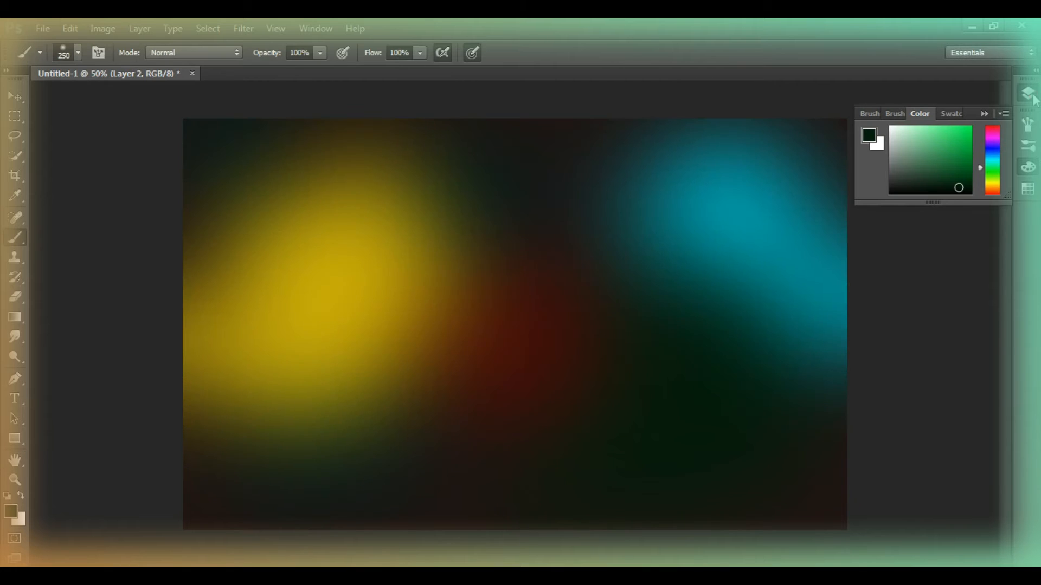
left_click(1028, 93)
left_click(840, 166)
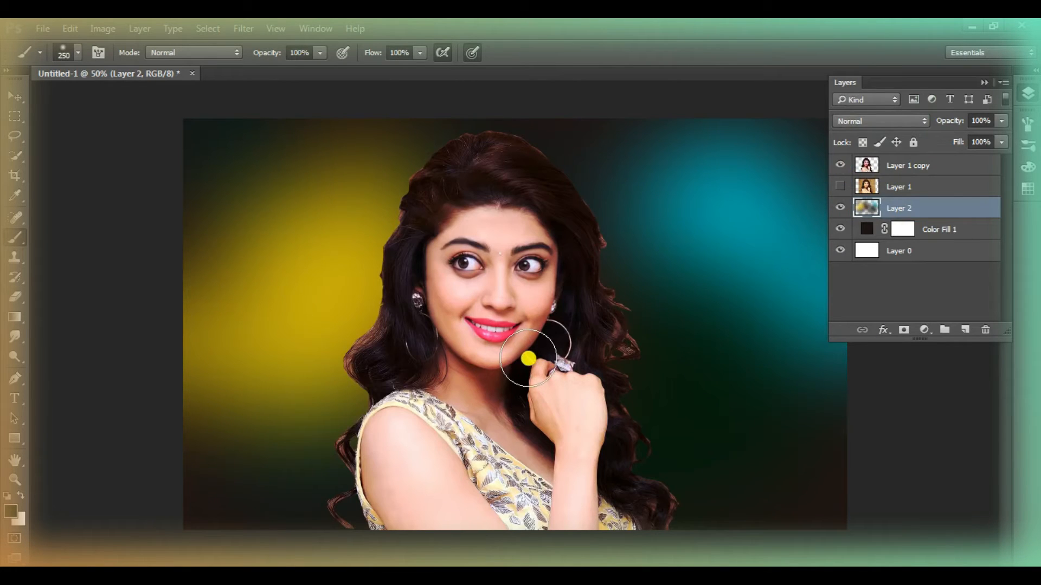
Paint a dark green vertical streak beside the woman's hair on a new layer and soften it with Gaussian Blur
left_click(965, 329)
mouse_move(446, 186)
left_mouse_down()
mouse_move(410, 230)
mouse_move(445, 379)
left_mouse_up()
left_click(243, 29)
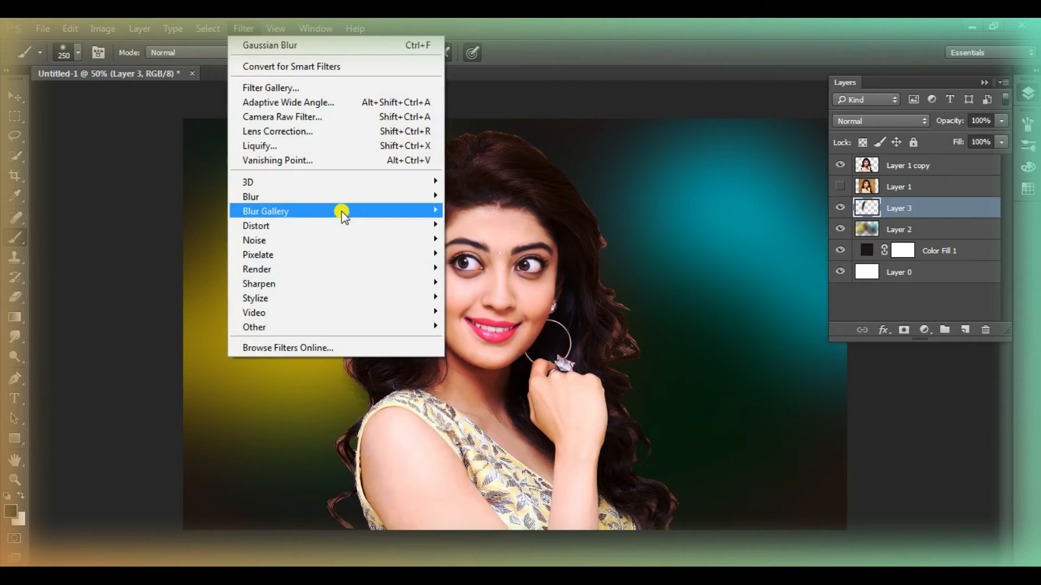
mouse_move(342, 209)
left_click(535, 262)
left_click_drag(179, 345, 204, 343)
left_click(323, 137)
key("b")
left_click(362, 469)
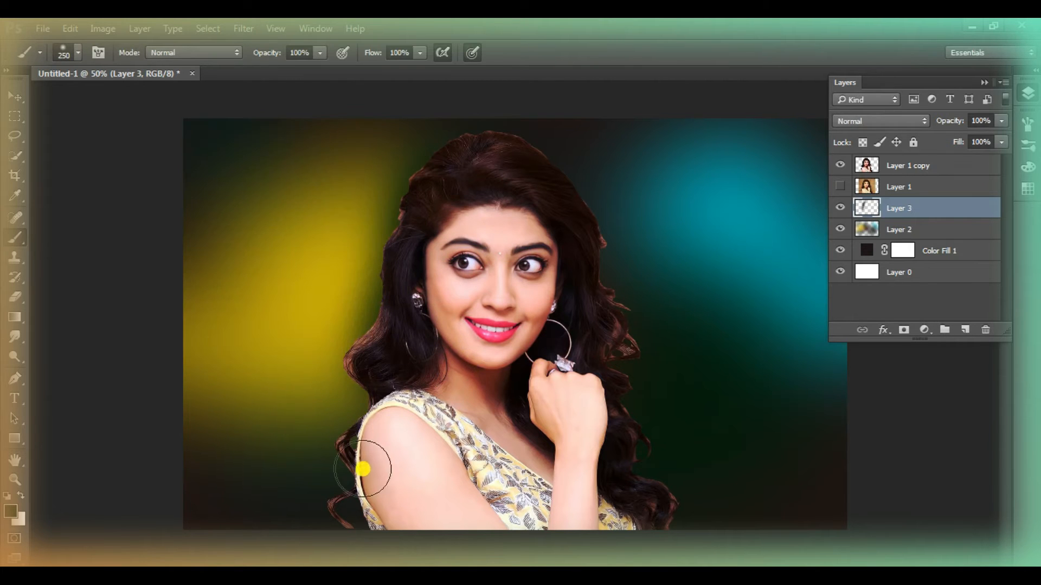
Merge the streak layer down into the colour layer and move the combined layer above the woman's cut-out
right_click(916, 217)
left_click(748, 535)
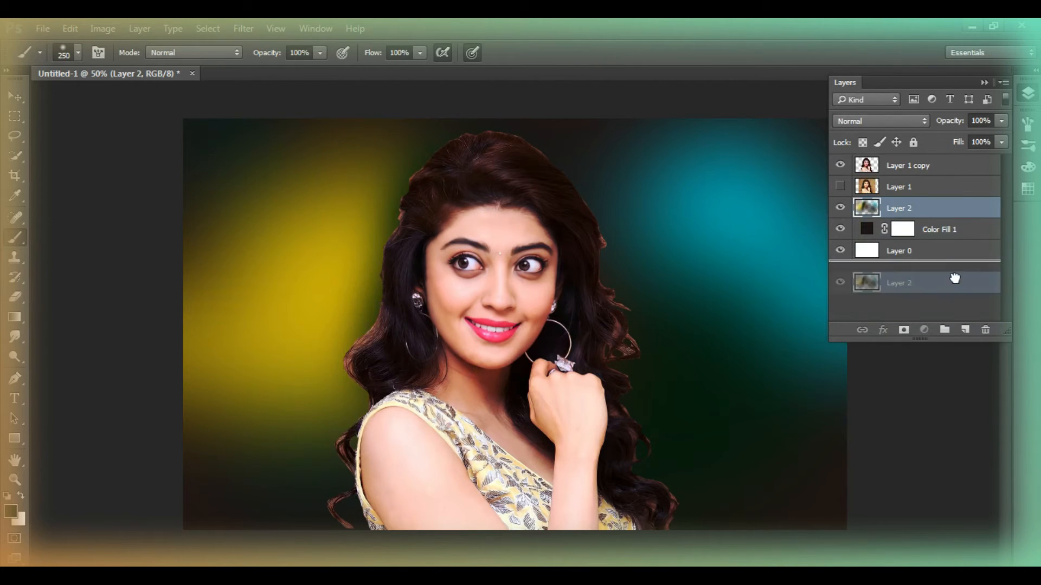
left_click_drag(921, 161, 920, 158)
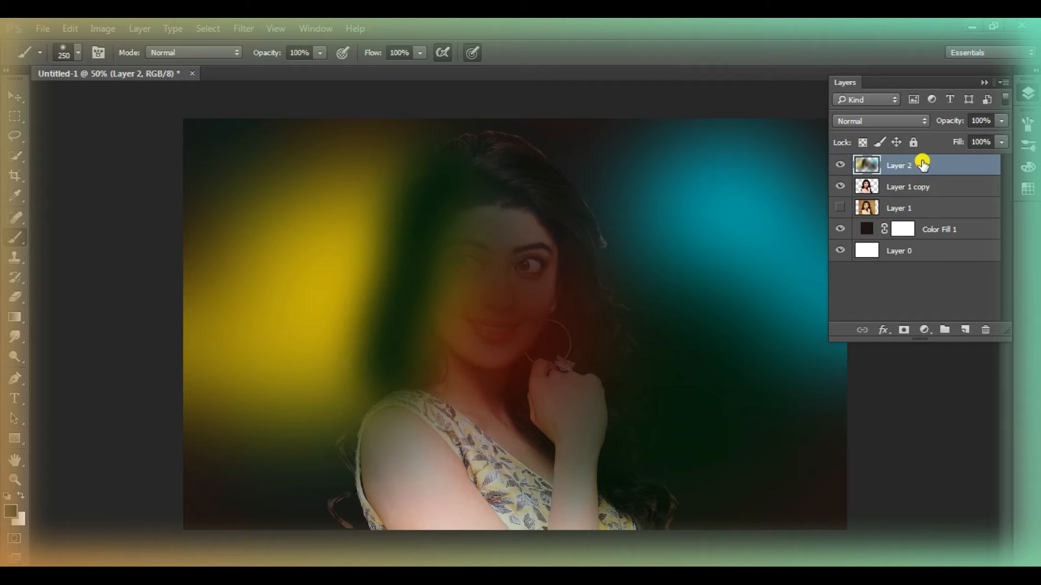
Add a layer mask to the top colour layer and hide it over the woman's face and part of the yellow glow
left_click(902, 330)
mouse_move(496, 260)
left_mouse_down()
mouse_move(408, 283)
mouse_move(411, 221)
mouse_move(548, 251)
mouse_move(508, 202)
left_mouse_up()
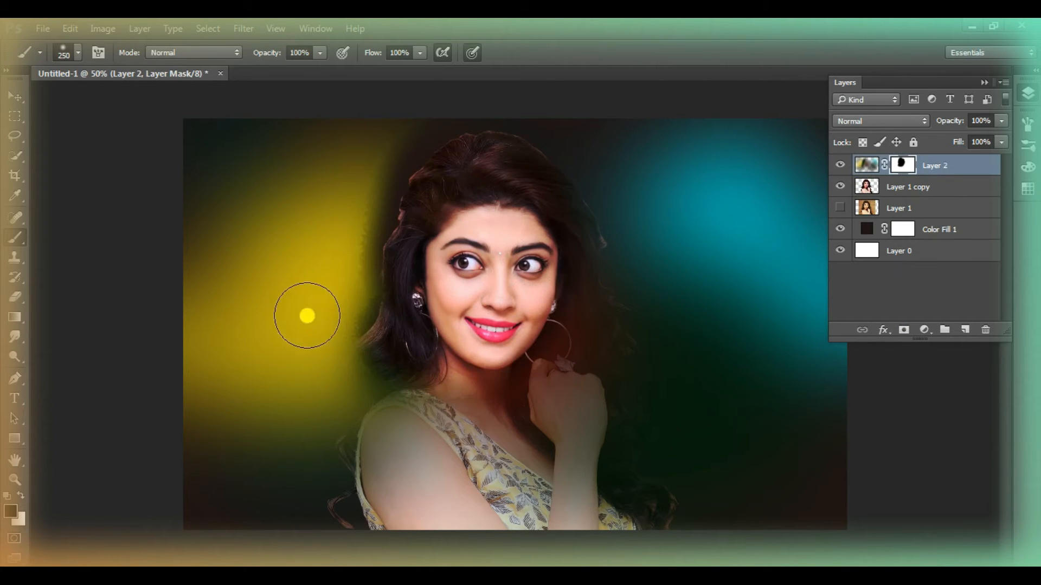
left_click_drag(361, 201, 312, 321)
Try a harder brush, 200 px with 75% hardness and spacing off, to paint the colour layer's mask across the woman
right_click(314, 240)
left_click(1027, 124)
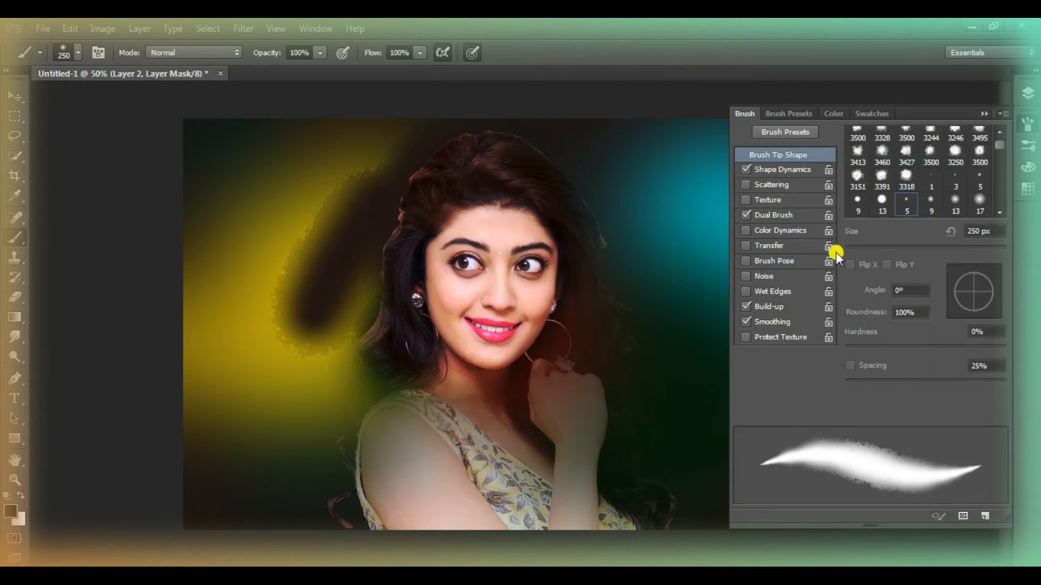
left_click(746, 170)
left_click(955, 201)
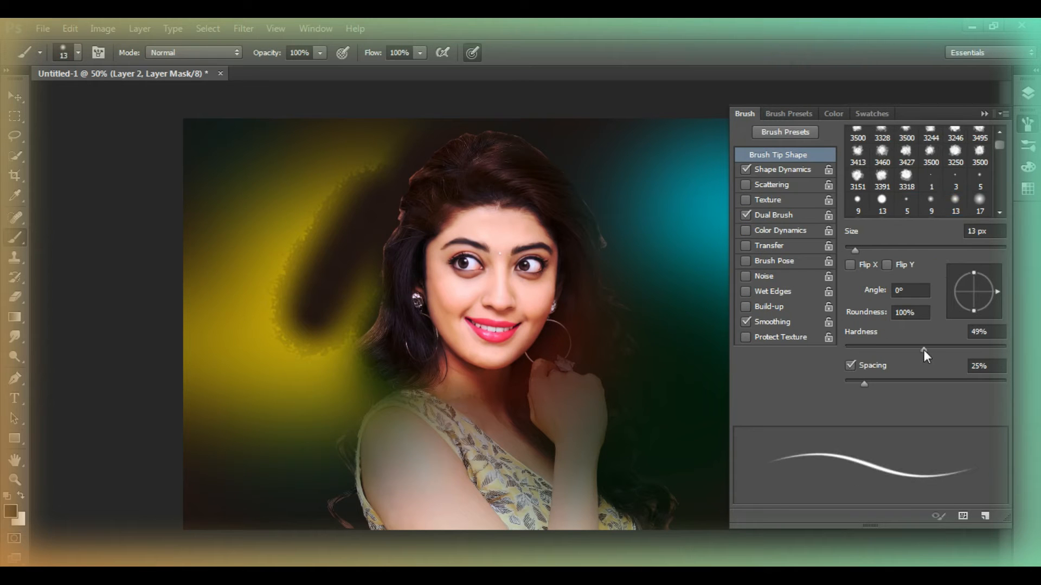
left_click_drag(856, 251, 965, 252)
mouse_move(332, 191)
left_mouse_down()
mouse_move(319, 209)
mouse_move(390, 155)
mouse_move(332, 156)
left_mouse_up()
left_click(851, 365)
mouse_move(585, 189)
left_mouse_down()
mouse_move(567, 279)
mouse_move(562, 143)
mouse_move(362, 355)
mouse_move(333, 406)
left_mouse_up()
Undo the last mask edits and delete the colour layer's mask
left_click(1030, 95)
right_click(913, 170)
left_click(920, 276)
key("ctrl+alt+z")
key("ctrl+alt+z")
key("ctrl+alt+z")
key("ctrl+alt+z")
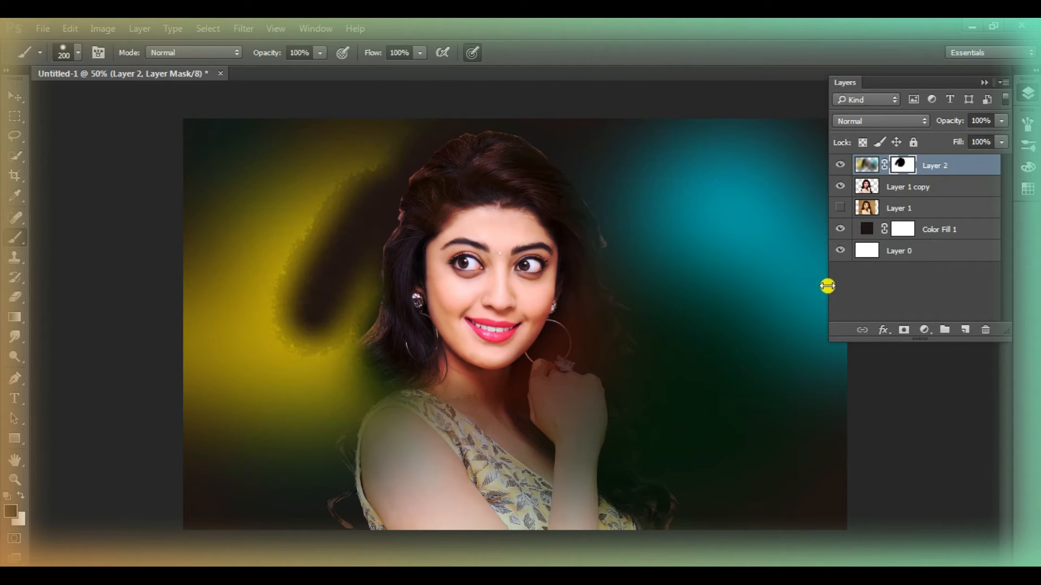
right_click(902, 165)
left_click(900, 211)
Duplicate the colour layer beneath the woman's cut-out and add a fresh layer mask to the top colour layer
left_click_drag(913, 170, 910, 209)
left_click(922, 166)
left_click(903, 330)
Mask the top colour layer away from the woman's face, hair and upper body with a soft 467 px brush
left_click_drag(375, 215, 501, 247)
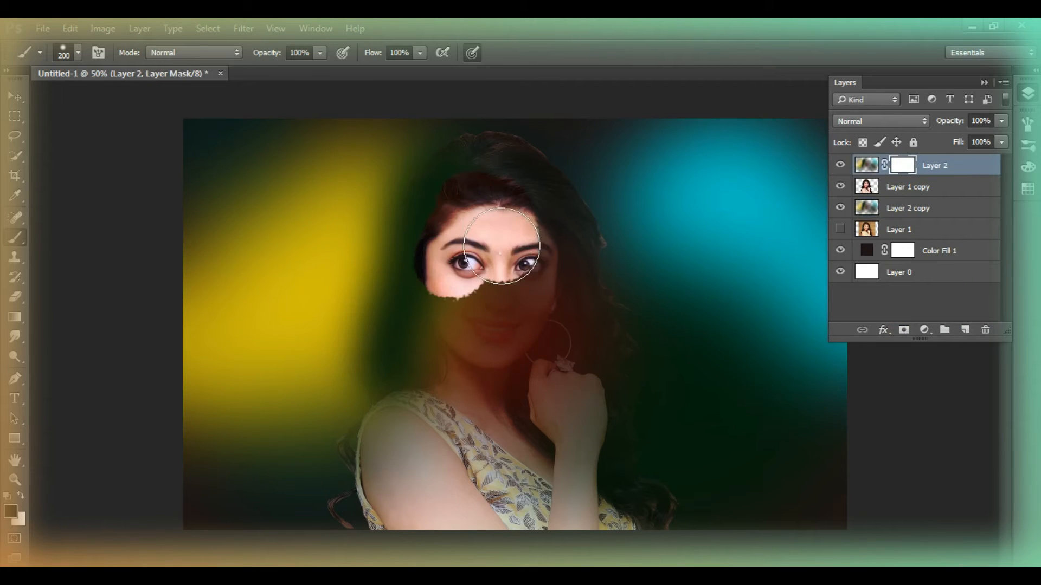
key("ctrl+z")
right_click(473, 327)
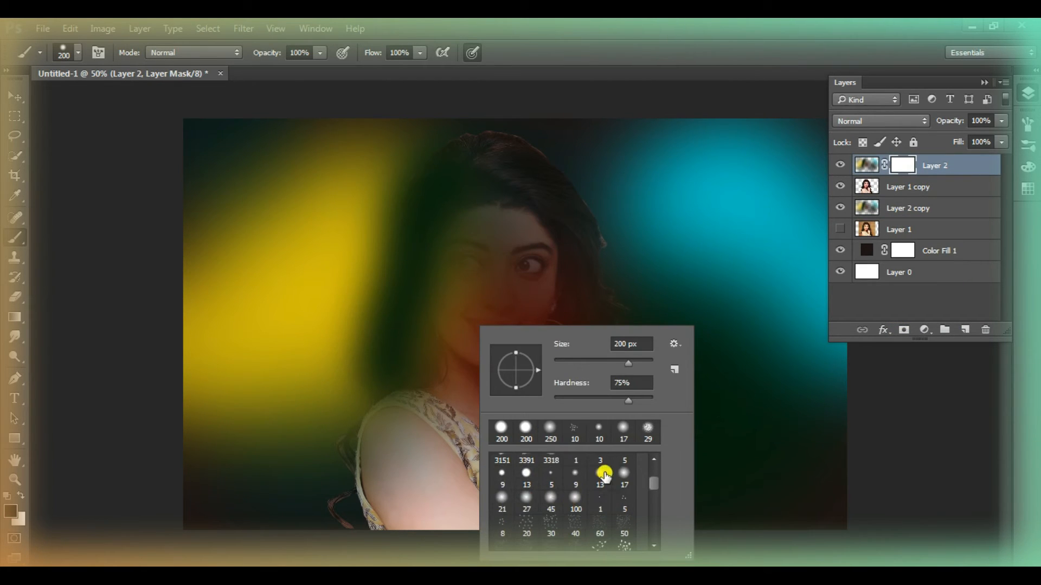
left_click(585, 362)
mouse_move(482, 228)
left_mouse_down()
mouse_move(390, 286)
mouse_move(460, 394)
mouse_move(469, 215)
left_mouse_up()
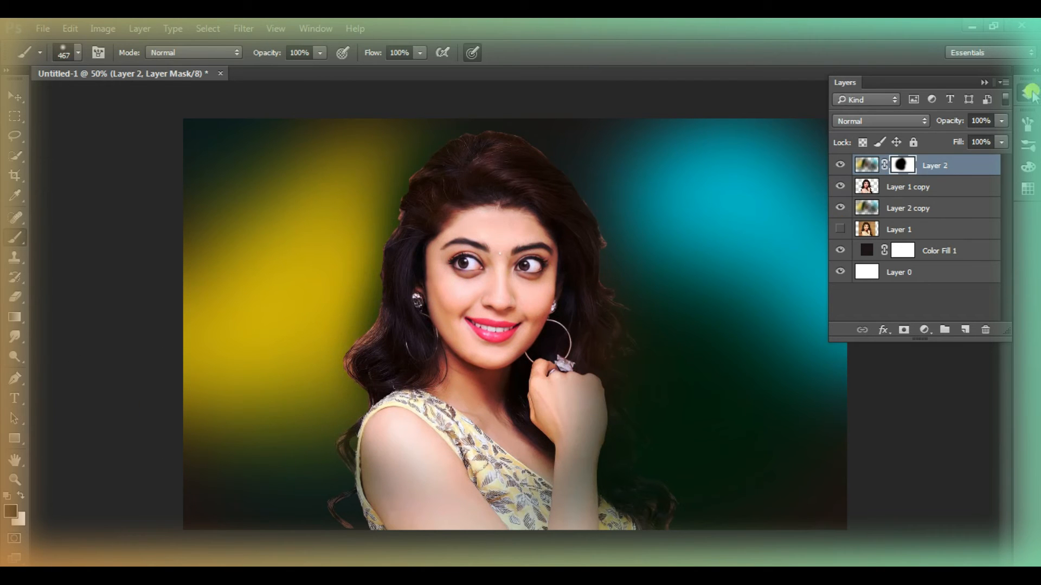
Apply the layer mask of the top colour layer permanently
left_click(1030, 93)
key("z")
left_click(1028, 93)
right_click(897, 165)
left_click(889, 220)
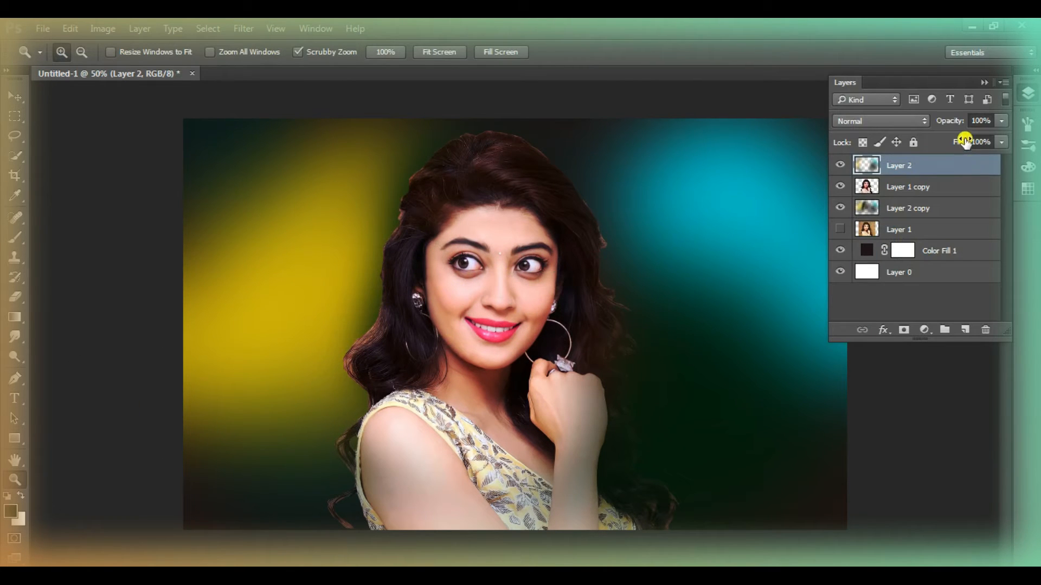
Compare blend modes on the colour layer behind the woman, including Hard Light and Overlay, and settle on Linear Dodge (Add)
left_click(944, 214)
left_click(869, 125)
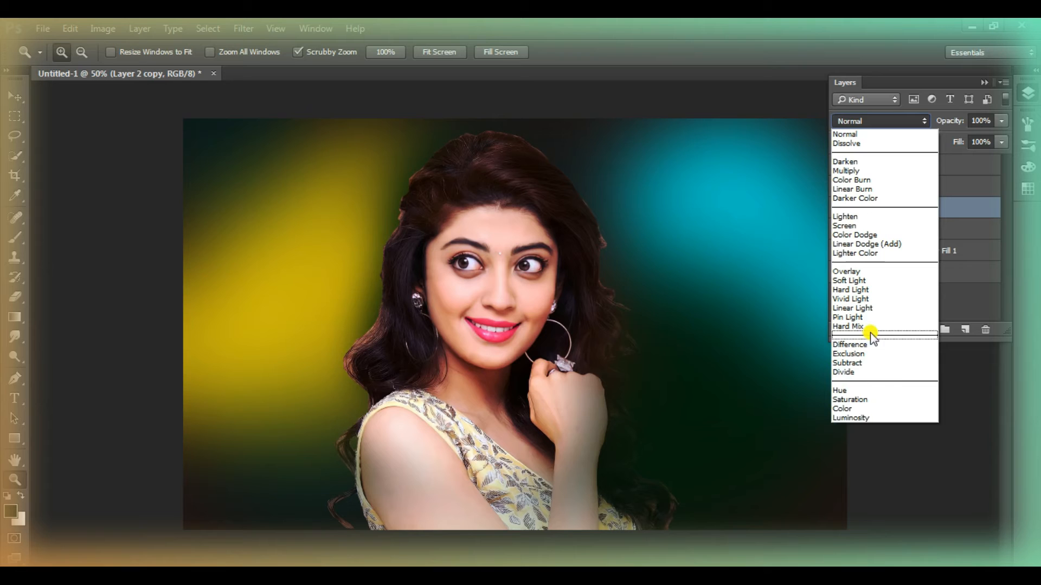
left_click(865, 292)
left_click(886, 120)
left_click(879, 271)
left_click(886, 122)
left_click(878, 208)
key("Down")
key("Down")
key("Down")
key("Down")
key("Down")
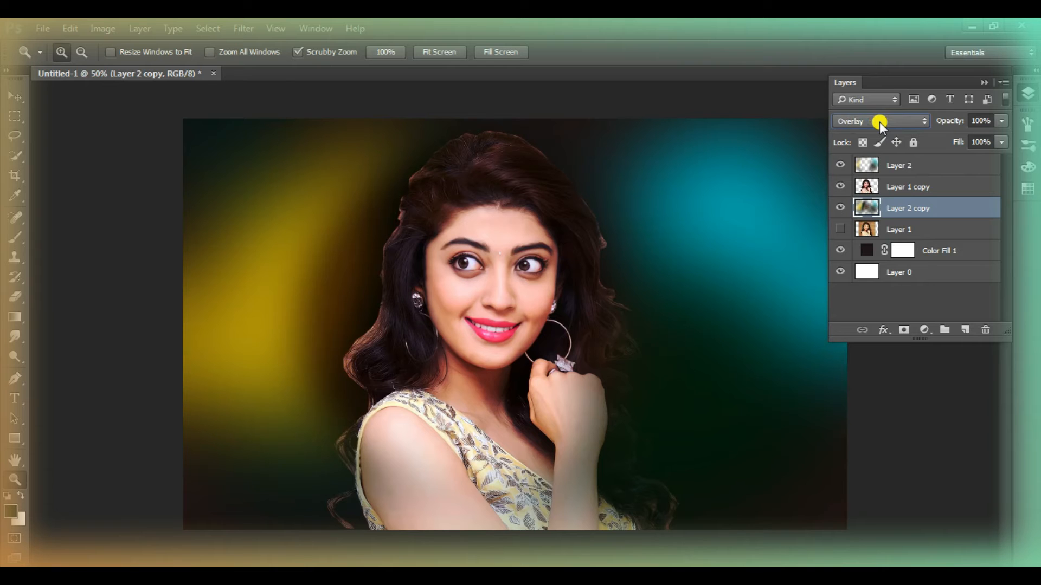
key("Up")
key("Up")
key("Up")
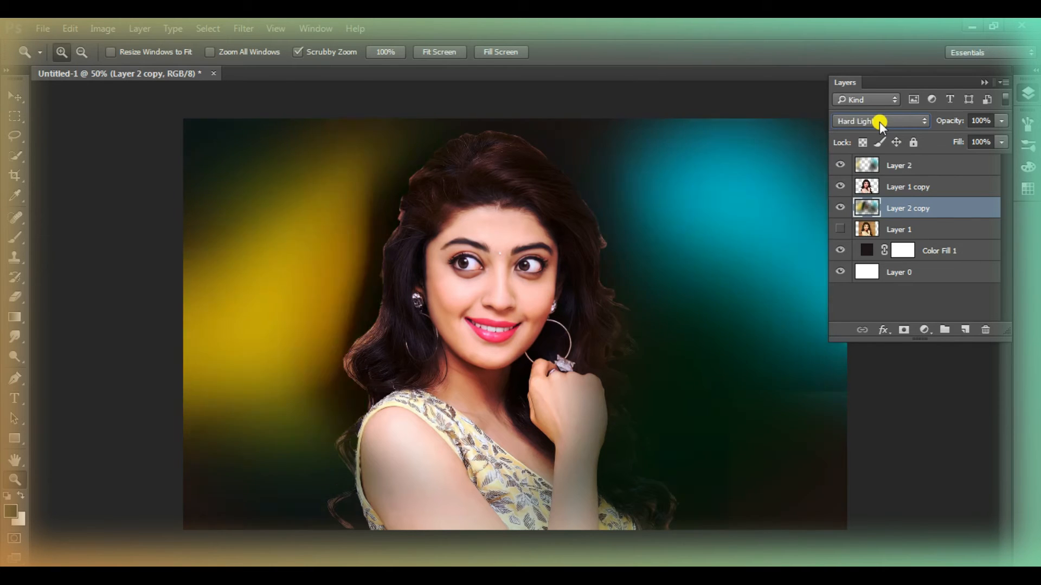
left_click(490, 338)
right_click(490, 337)
left_click(531, 353)
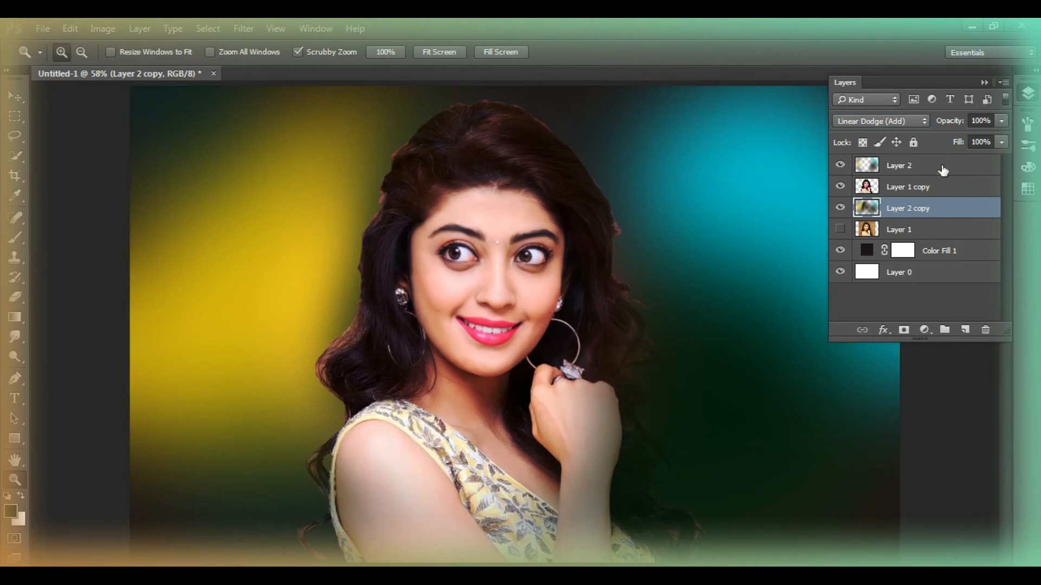
Compare blend modes on the top colour layer, including Soft Light and Color Burn, and set it to Multiply
left_click(941, 168)
left_click(873, 120)
left_click(851, 289)
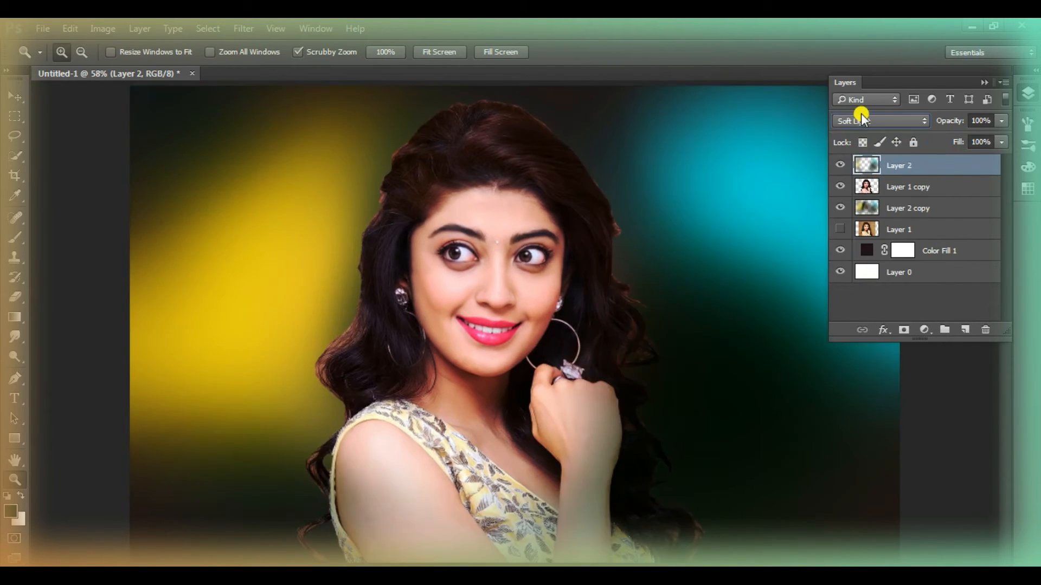
key("Up")
key("Up")
key("Up")
key("Up")
key("Up")
key("Up")
key("Up")
key("Up")
key("Up")
key("Up")
key("Up")
key("Up")
key("Up")
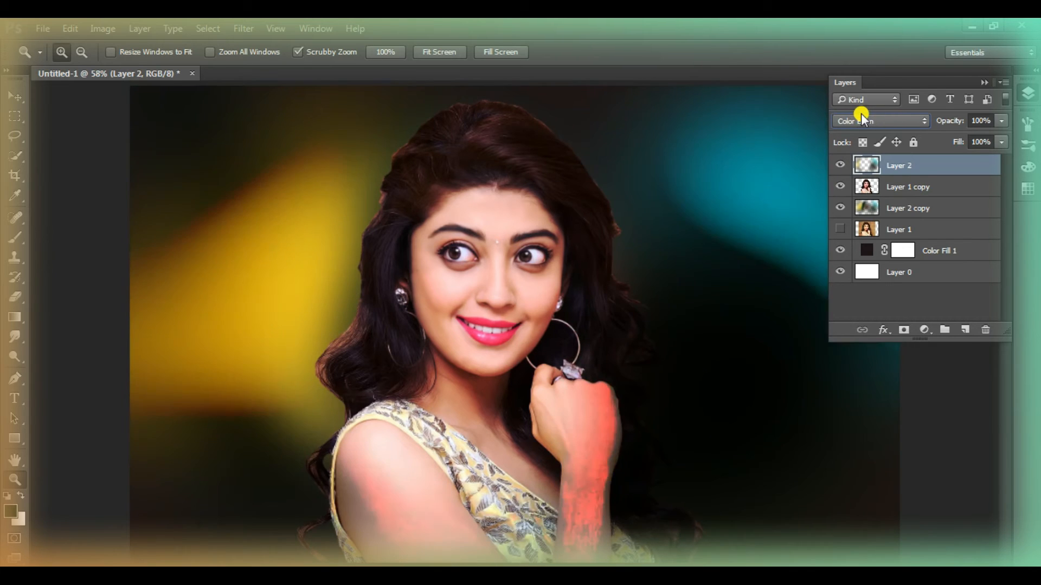
key("Down")
key("Up")
key("Down")
key("Down")
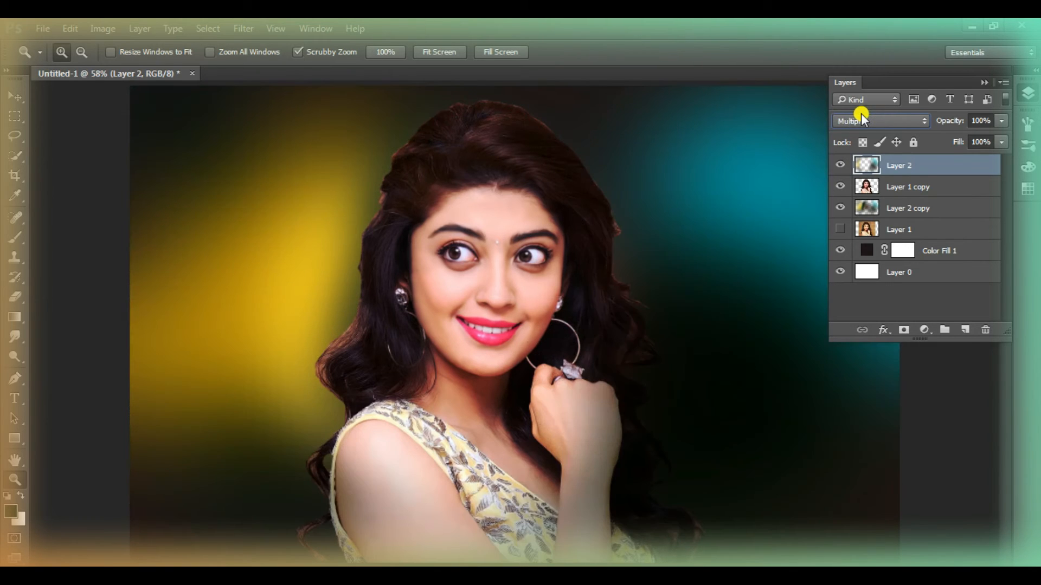
right_click(551, 345)
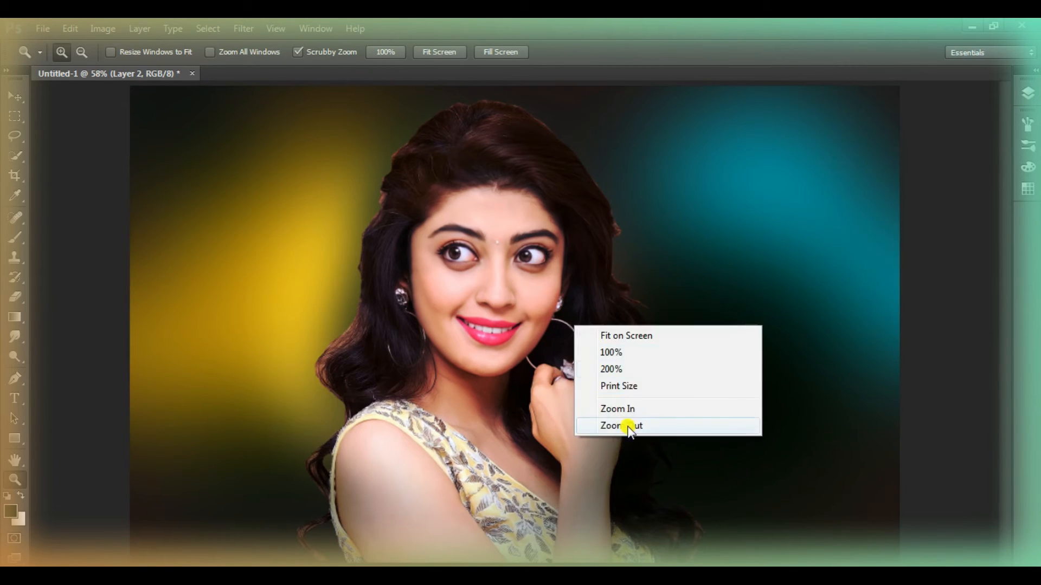
left_click(620, 425)
Add a new layer above the woman's cut-out layer and clip it to the cut-out
key("alt+bracketleft")
left_click(965, 330)
right_click(921, 186)
left_click(767, 384)
Sample the yellow of the background glow and adjust it to a golden yellow as the foreground colour
left_click(15, 237)
left_click(15, 195)
left_click(331, 285)
left_click(11, 511)
left_click(486, 182)
left_click(674, 139)
Paint golden yellow over the woman's hair, face and shoulder on the yellow-glow side with the brush in Color Burn mode
left_click(15, 237)
left_click(173, 52)
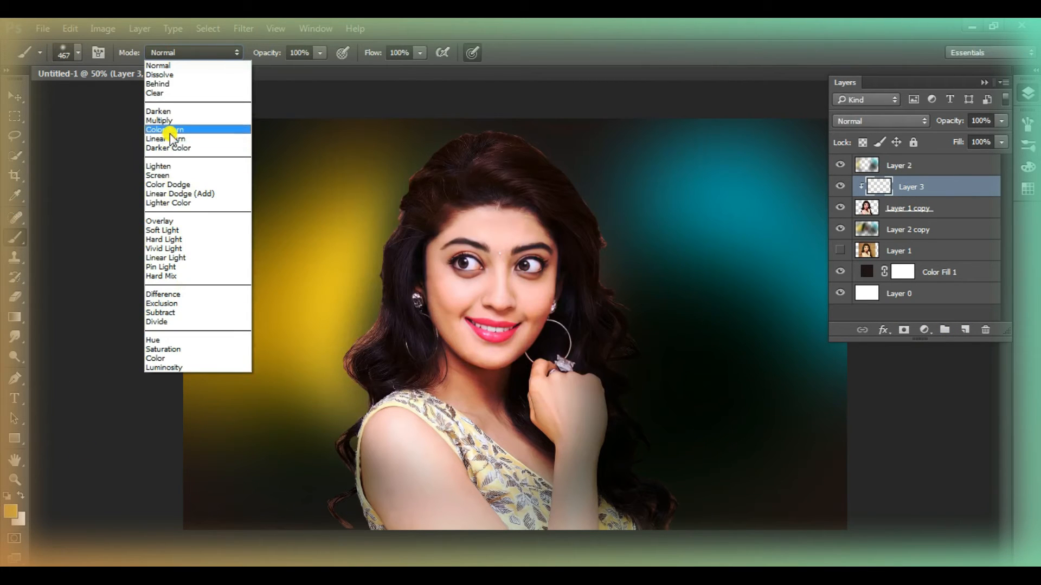
left_click(180, 130)
mouse_move(467, 233)
left_mouse_down()
mouse_move(400, 216)
mouse_move(293, 458)
mouse_move(376, 190)
mouse_move(314, 465)
mouse_move(437, 116)
left_mouse_up()
Try several blend modes on the clipped yellow layer and set it to Soft Light
left_click(881, 123)
left_click(867, 298)
scroll(890, 125, "down", 8)
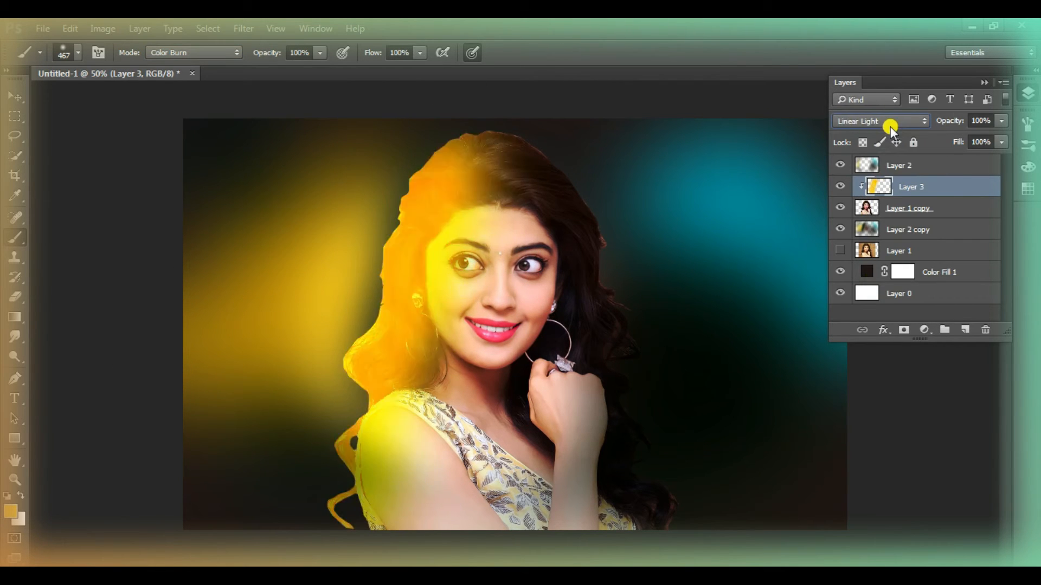
scroll(890, 126, "up", 9)
scroll(890, 125, "down", 1)
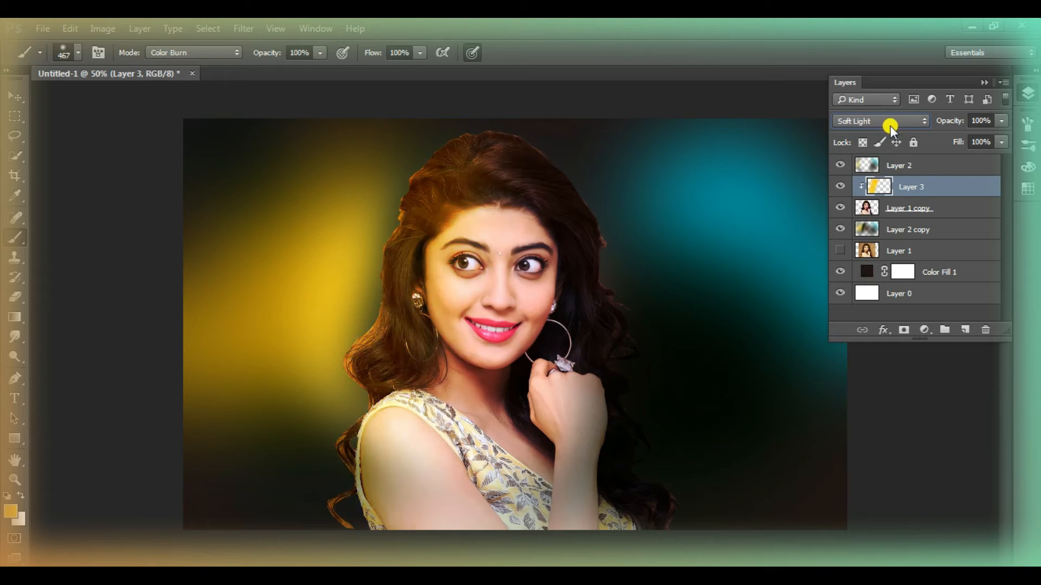
Add another new layer directly above the woman's cut-out layer, clipped to it beneath the yellow layer
left_click(943, 249)
left_click(922, 214)
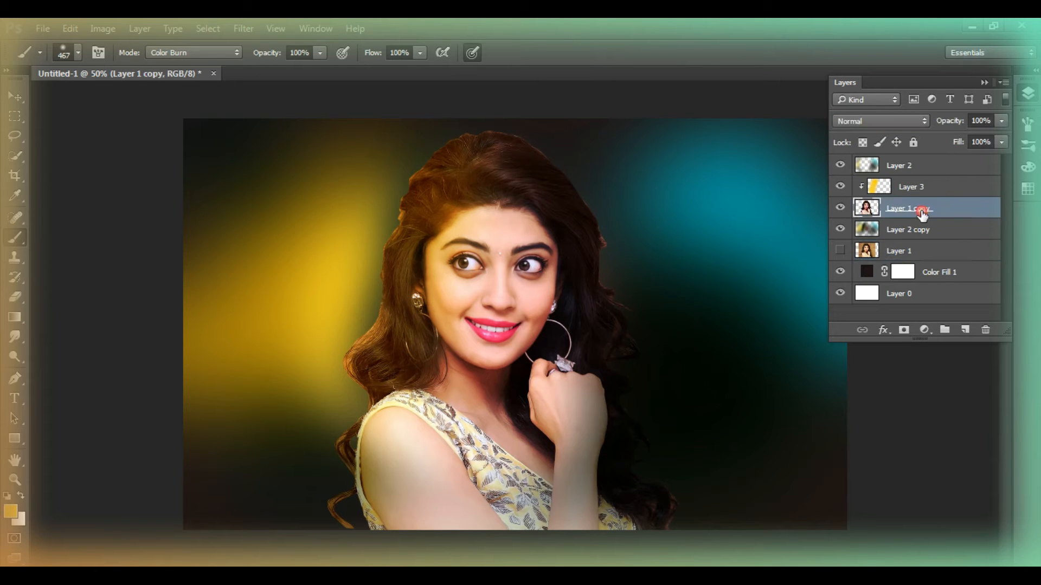
left_click(965, 331)
key("ctrl+alt+g")
Sample the background's teal and paint it over the woman's hair and face edge on the cyan-glow side
key("alt")
left_click(13, 244)
mouse_move(491, 177)
left_mouse_down()
mouse_move(642, 270)
mouse_move(689, 410)
left_mouse_up()
mouse_move(608, 264)
left_mouse_down()
mouse_move(602, 231)
mouse_move(621, 258)
left_mouse_up()
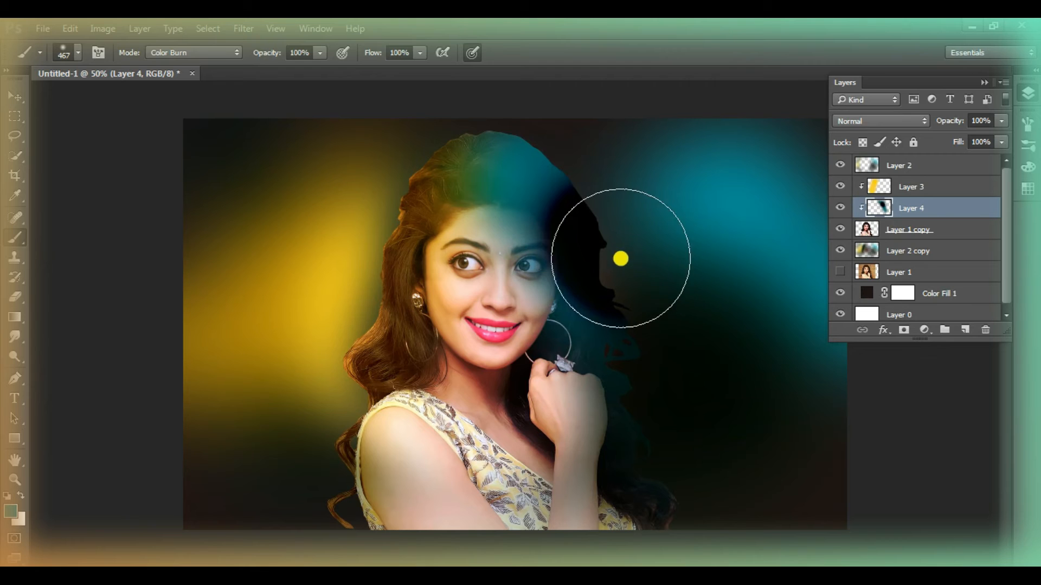
Resample the teal from the background glow and paint it further across the woman's face and hair on that side
left_click(20, 201)
left_click(770, 225)
left_click(13, 242)
left_click_drag(546, 232, 579, 287)
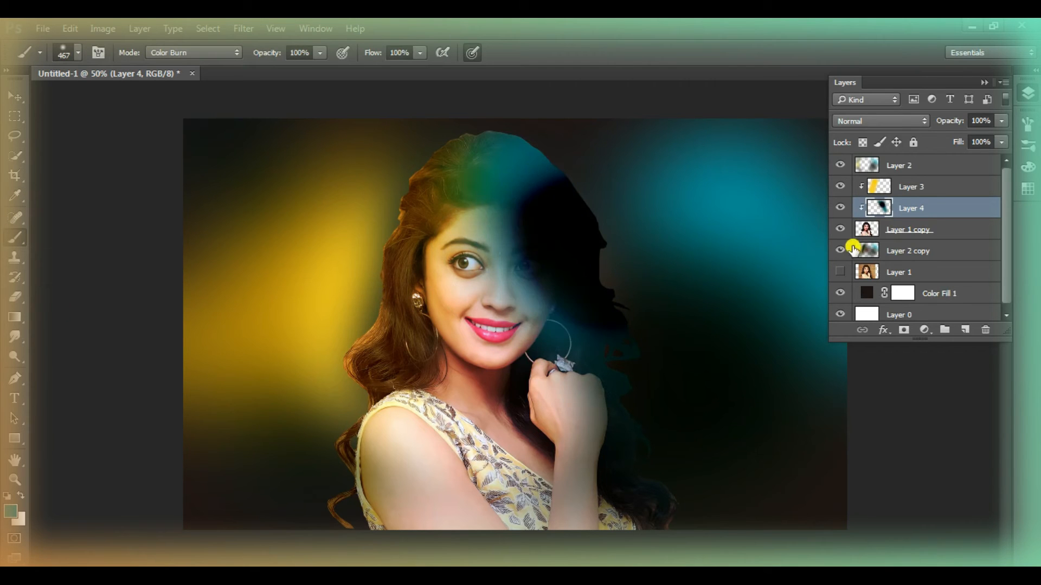
Delete the clipped teal layer and merge the clipped yellow layer down into the woman's cut-out layer
left_click(840, 208)
left_click_drag(923, 209, 985, 330)
left_click(928, 188)
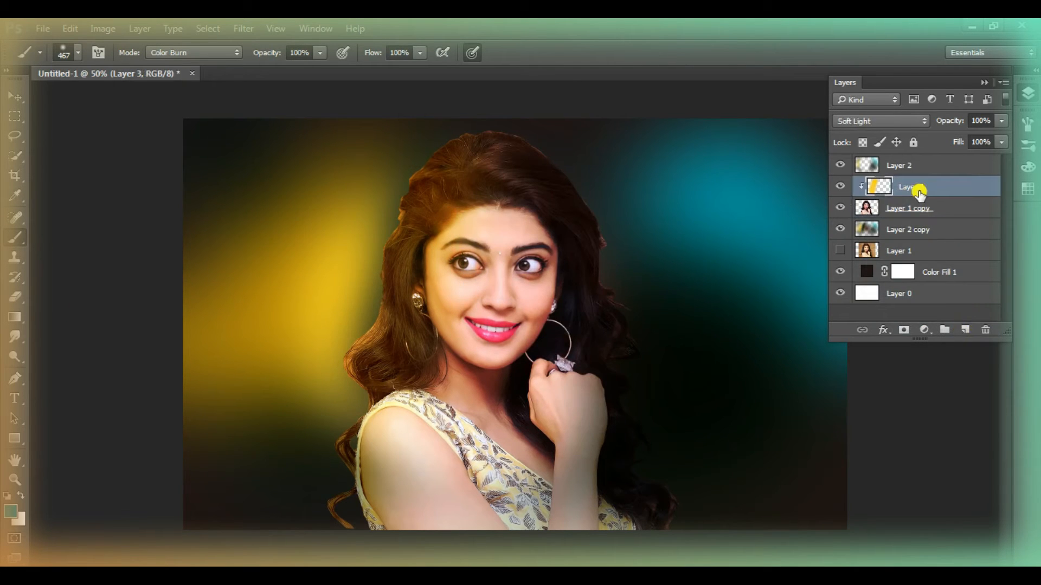
right_click(946, 187)
left_click(757, 192)
Add a new layer directly above the woman's cut-out layer and clip it to the cut-out
left_click(965, 329)
right_click(869, 188)
right_click(934, 186)
left_click(792, 367)
Paint teal over the woman's hair, face edge and hand on the cyan-glow side and set the layer to Soft Light
mouse_move(711, 281)
left_mouse_down()
mouse_move(580, 166)
mouse_move(624, 290)
mouse_move(630, 427)
mouse_move(592, 314)
left_mouse_up()
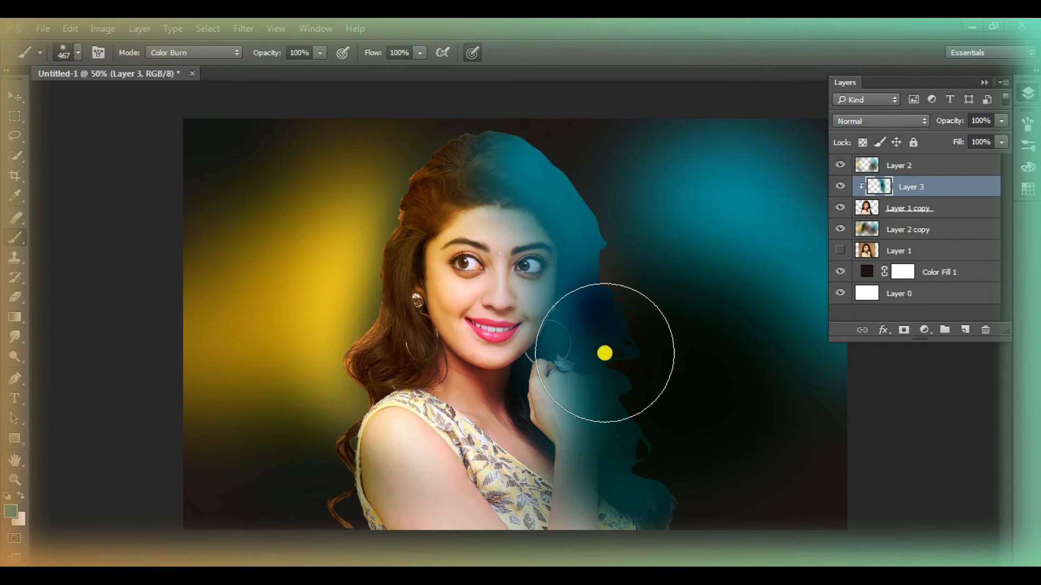
left_click(858, 121)
left_click(870, 281)
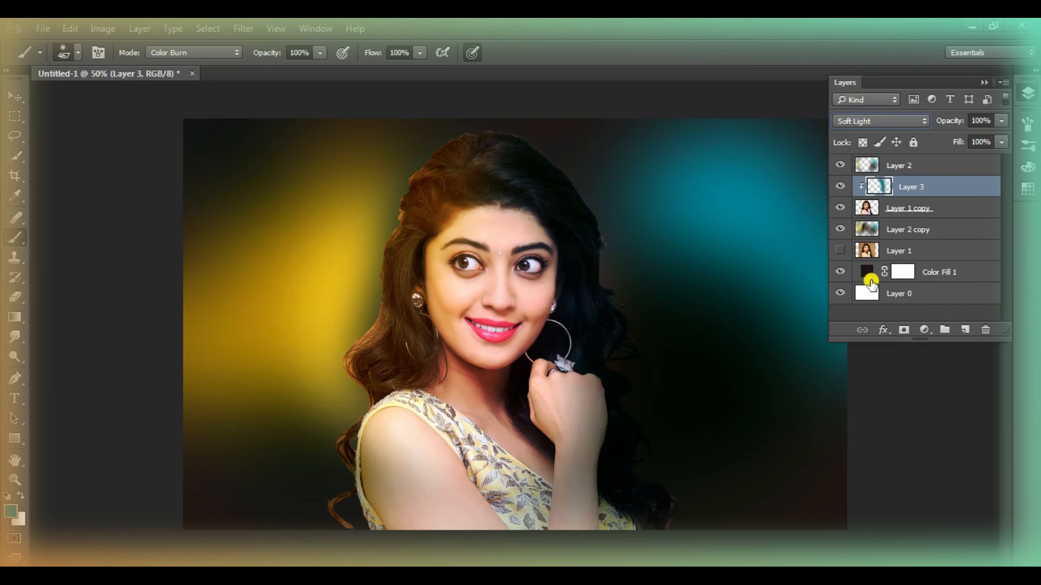
Duplicate the woman's cut-out layer and hide the original cut-out
left_click(1029, 98)
left_click(14, 480)
left_click(509, 258)
left_click(504, 266)
left_click(454, 312)
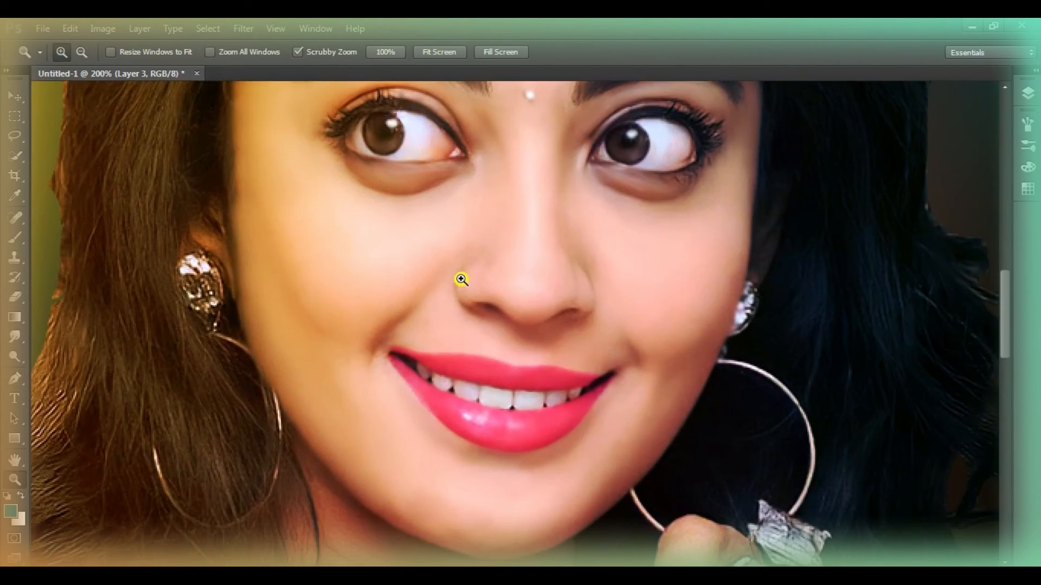
right_click(461, 279)
left_click(486, 290)
left_click(459, 147)
left_click(430, 227)
left_click(432, 222)
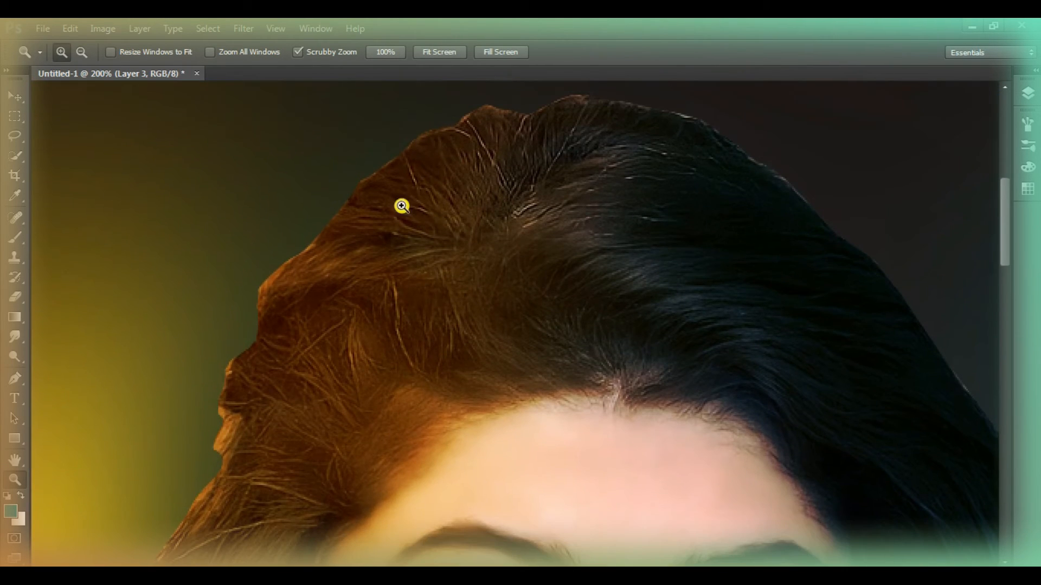
left_click(1029, 94)
left_click(916, 208)
left_click(840, 229)
Choose a 17 px textured tip for the Smudge tool to work on the hair edge near the forehead
left_click(14, 335)
left_click(14, 480)
left_click(352, 361)
left_click(14, 336)
right_click(298, 143)
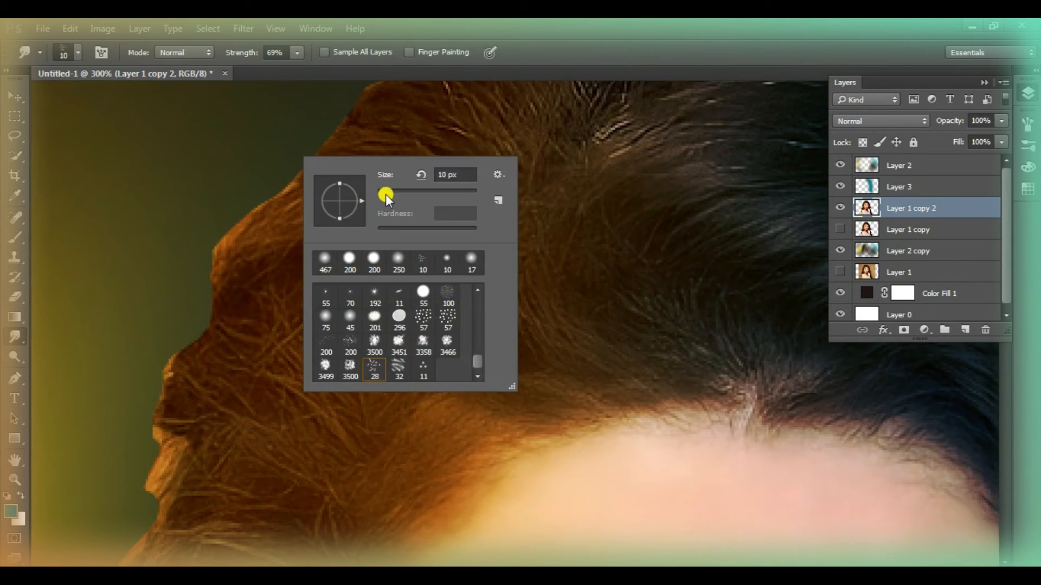
double_click(472, 259)
Smudge the jagged hair outline around the crown so it blends softly into the background
scroll(260, 213, "down", 4)
scroll(179, 344, "up", 5)
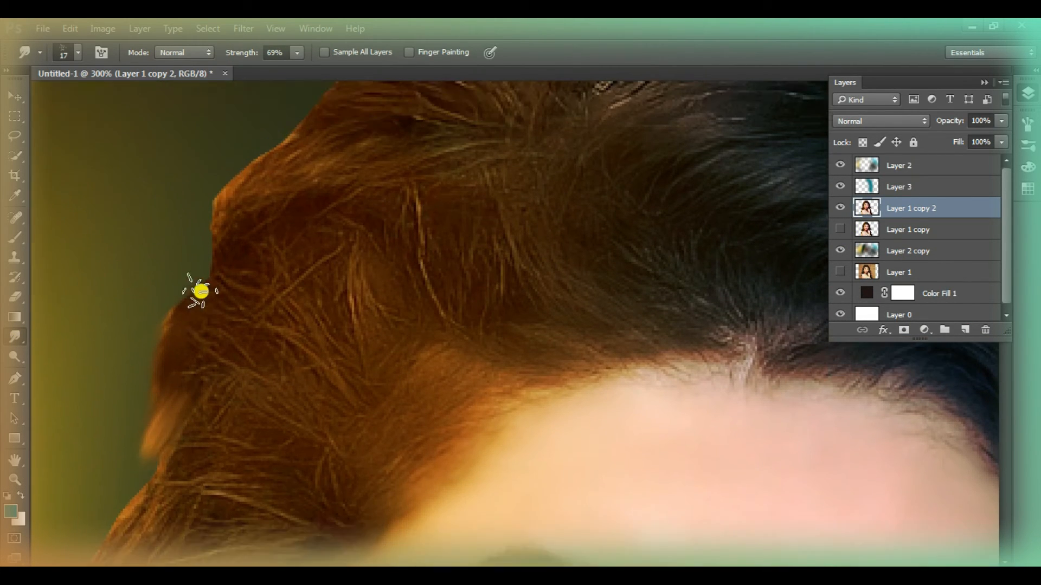
scroll(562, 202, "up", 5)
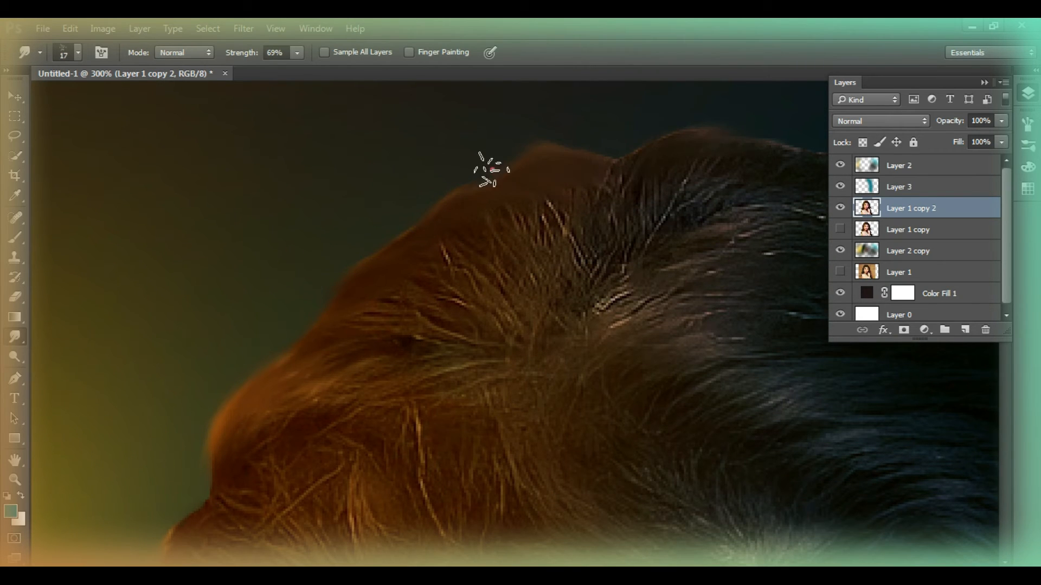
left_click(1030, 96)
scroll(873, 137, "down", 1)
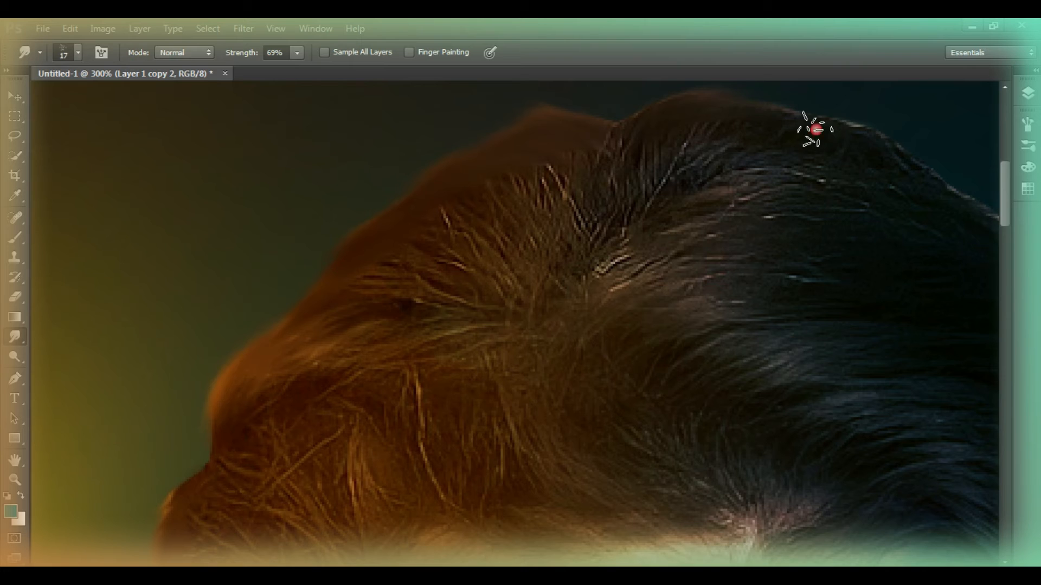
scroll(60, 356, "down", 8)
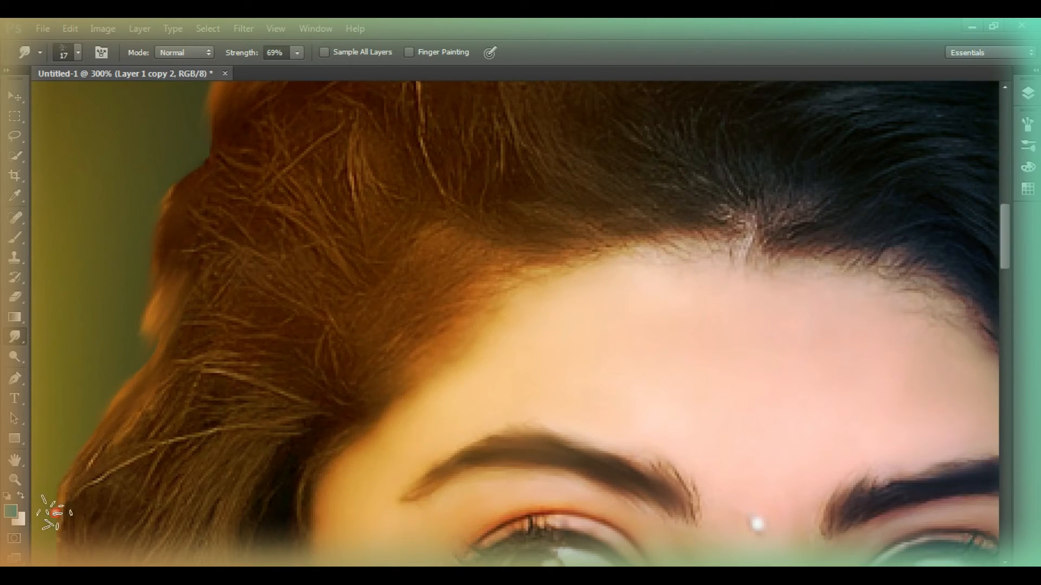
Smudge the hair edge beside the forehead and ear on the yellow-glow side
left_click_drag(57, 514, 64, 483)
scroll(186, 365, "down", 10)
left_click_drag(567, 321, 890, 298)
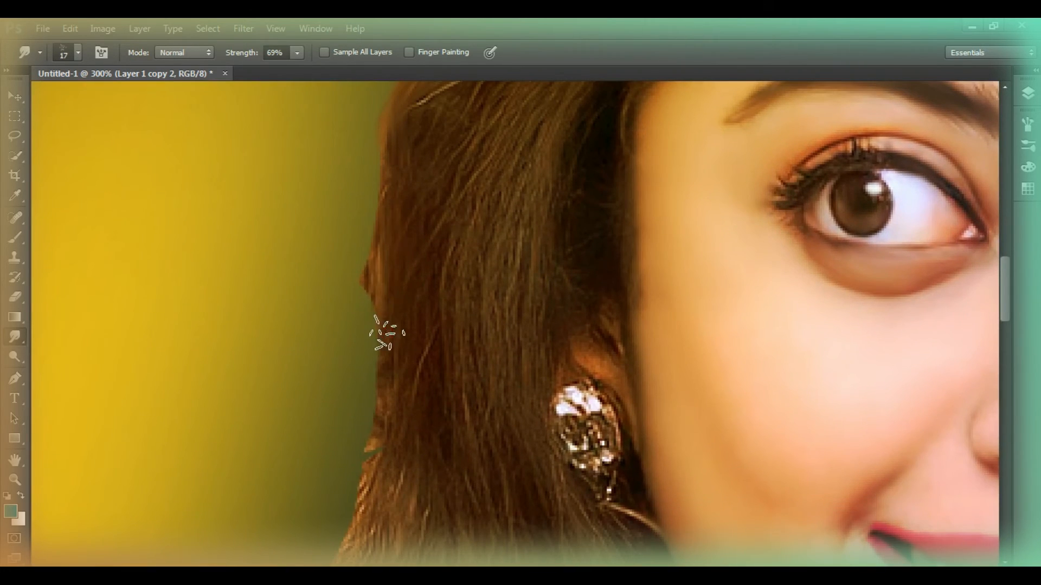
scroll(385, 496, "down", 2)
Set the smudge strength to 82% and soften the hair edge down around the large curl beside the neck
left_click_drag(233, 55, 240, 54)
scroll(390, 225, "down", 4)
mouse_move(389, 226)
left_mouse_down()
mouse_move(374, 314)
mouse_move(367, 303)
mouse_move(188, 467)
left_mouse_up()
scroll(288, 407, "down", 6)
left_click_drag(204, 348, 162, 491)
scroll(167, 370, "down", 3)
mouse_move(167, 370)
left_mouse_down()
mouse_move(206, 374)
mouse_move(296, 537)
mouse_move(160, 464)
left_mouse_up()
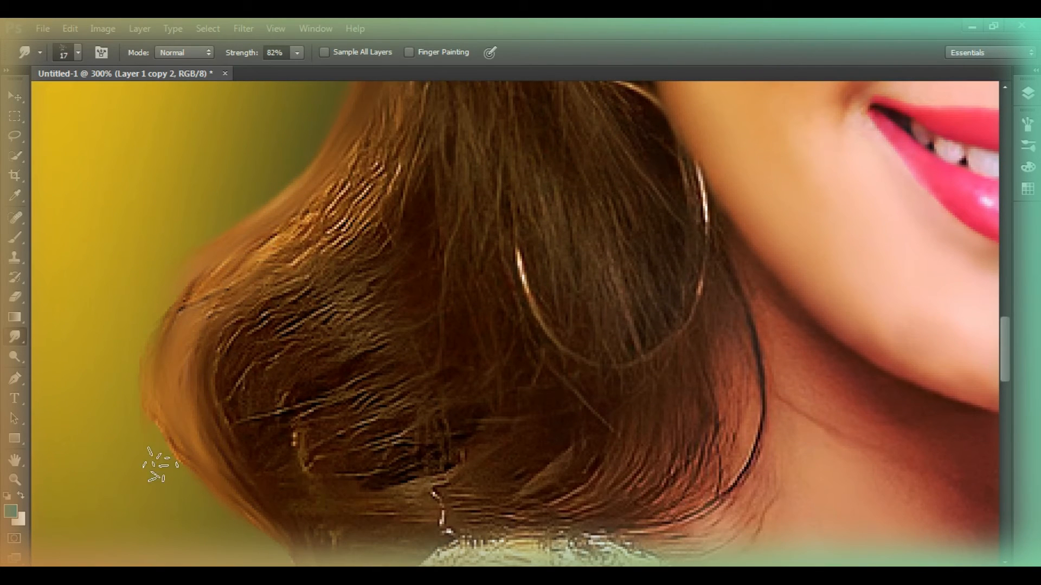
Smudge the remaining curls behind the shoulder and upper arm into smooth strands
scroll(167, 341, "down", 6)
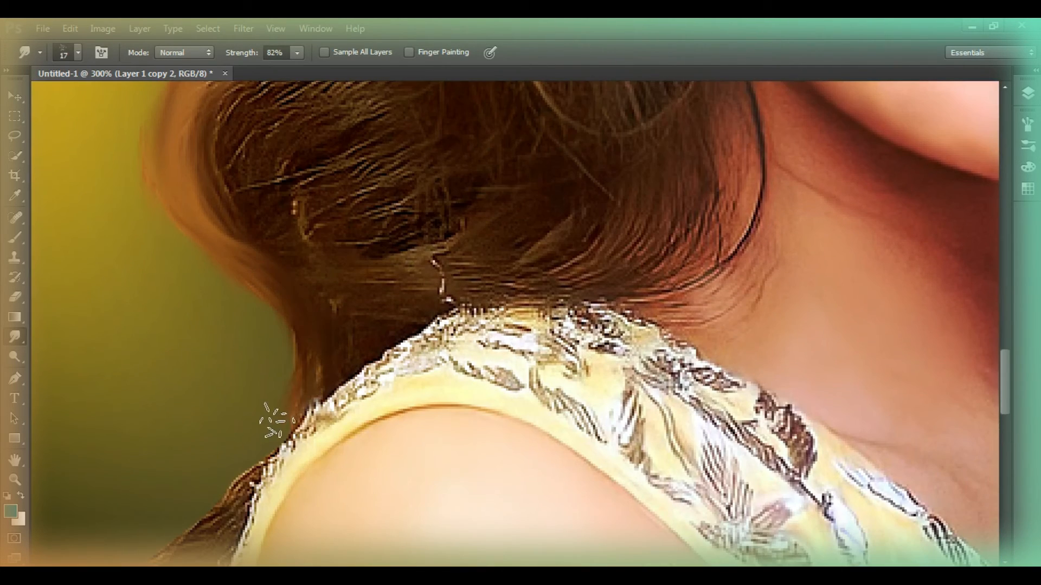
scroll(277, 421, "down", 8)
mouse_move(226, 325)
left_mouse_down()
mouse_move(186, 349)
mouse_move(128, 477)
left_mouse_up()
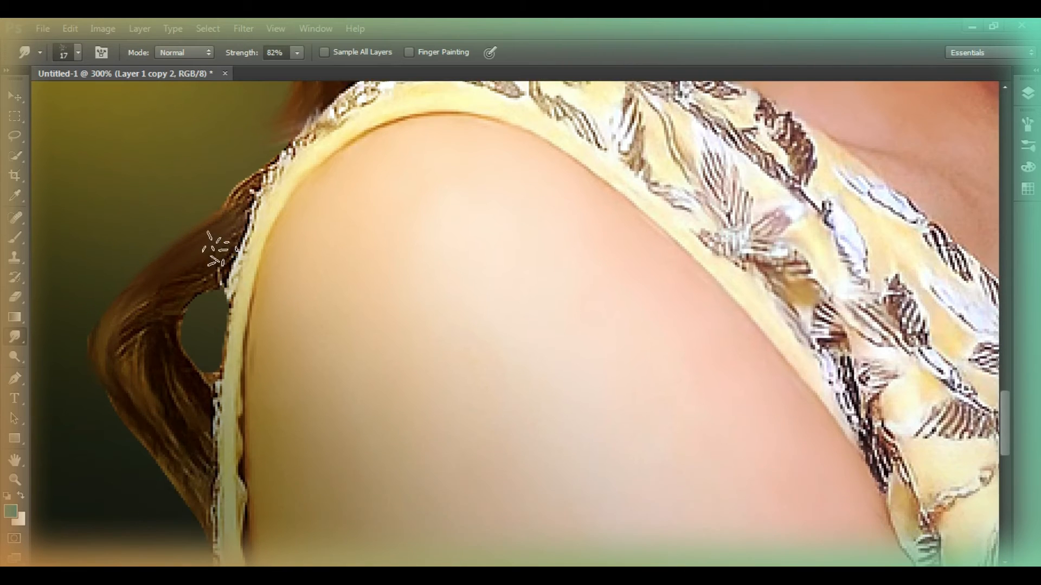
scroll(179, 295, "down", 5)
scroll(284, 249, "down", 8)
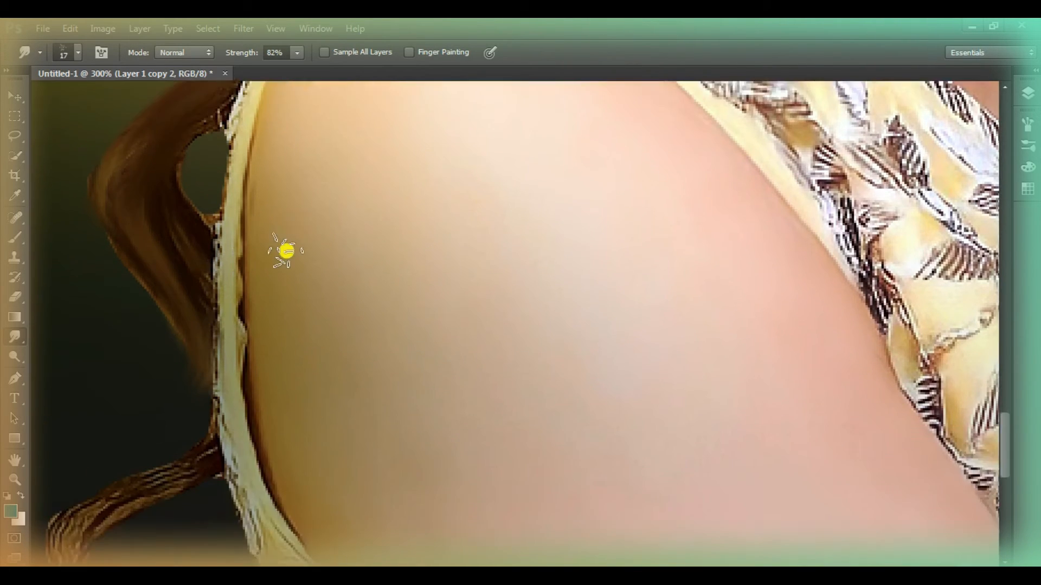
scroll(98, 325, "down", 2)
left_click_drag(75, 305, 219, 432)
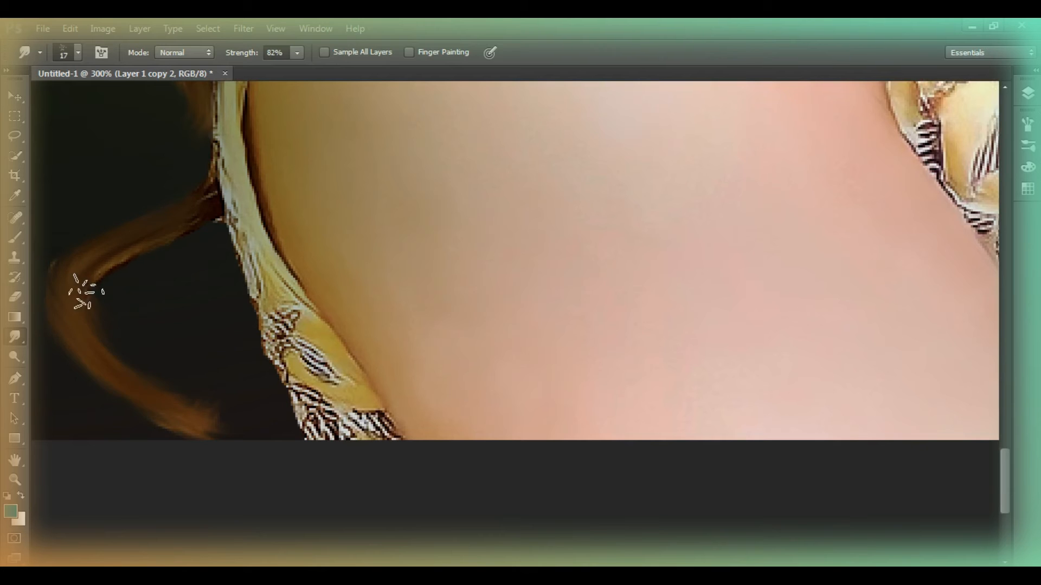
Smudge the upper side of the hair outline against the cyan glow into a smooth edge
key("z")
right_click(209, 249)
left_click(252, 263)
left_click(720, 282)
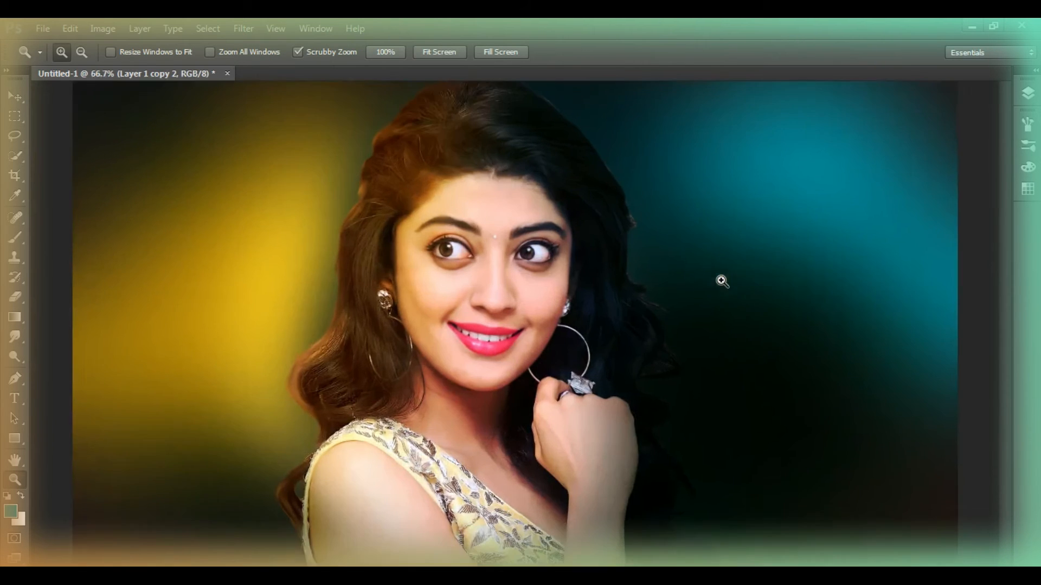
left_click(697, 209)
left_click(692, 200)
left_click(692, 200)
left_click(20, 336)
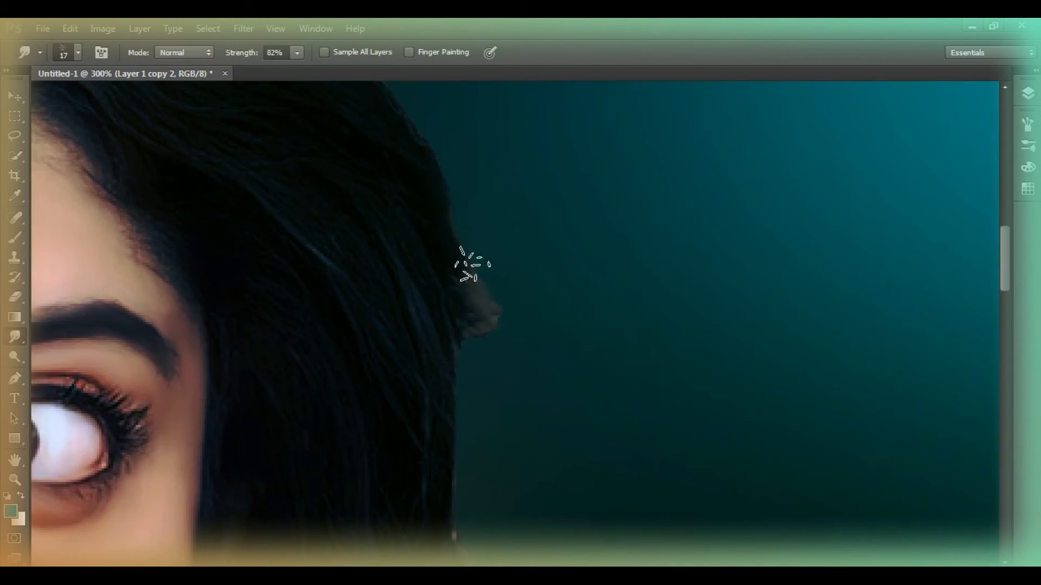
scroll(358, 108, "up", 3)
scroll(412, 212, "up", 2)
left_click_drag(406, 210, 351, 128)
scroll(351, 136, "up", 2)
left_click_drag(339, 202, 284, 119)
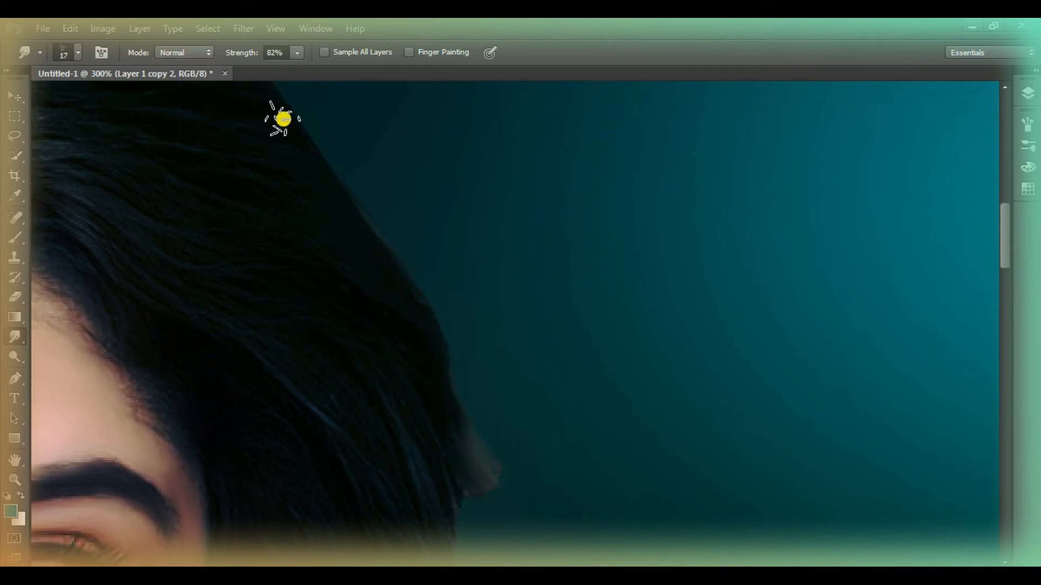
Smudge the hair edge over the top of the head on the cyan-glow side
scroll(274, 130, "up", 5)
left_click_drag(629, 571, 548, 572)
scroll(271, 116, "up", 7)
left_click_drag(327, 186, 290, 141)
left_click_drag(428, 236, 327, 186)
Smudge the stray strands beside the hoop earring and the raised hand into the dark background
scroll(446, 204, "down", 20)
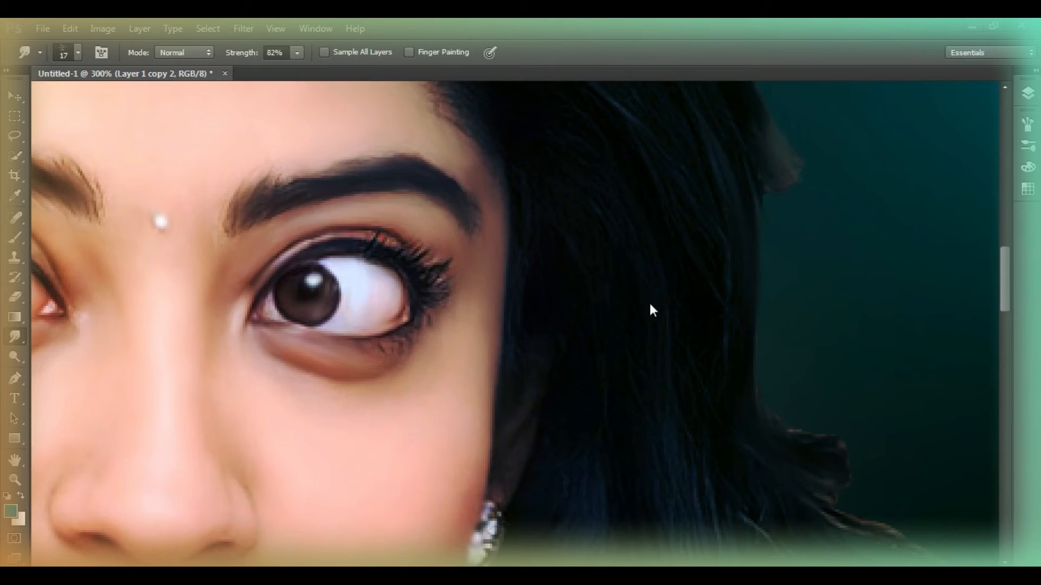
scroll(651, 309, "down", 5)
left_click(786, 320)
scroll(840, 366, "down", 8)
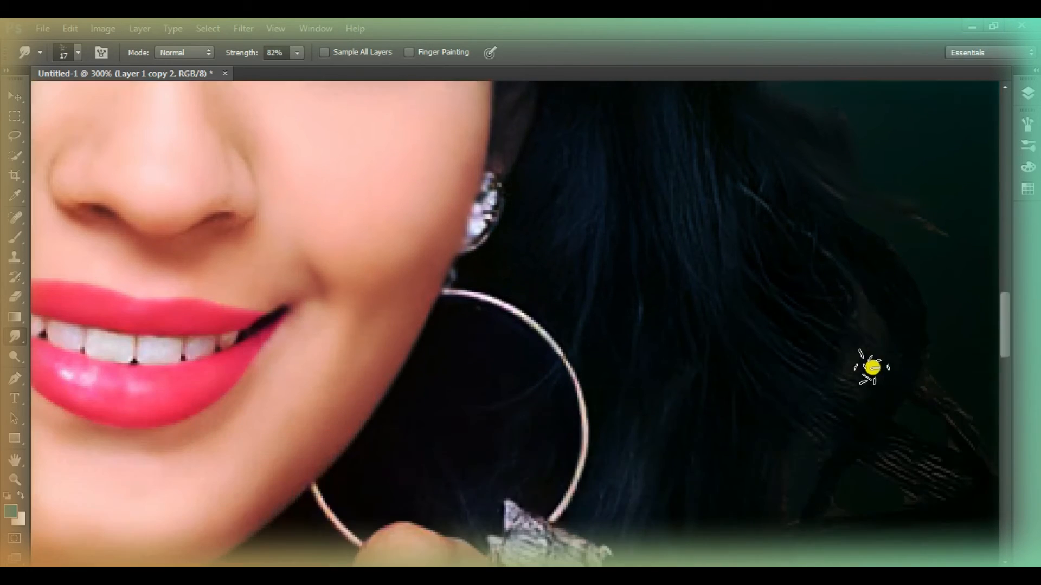
scroll(825, 335, "down", 3)
scroll(744, 476, "down", 15)
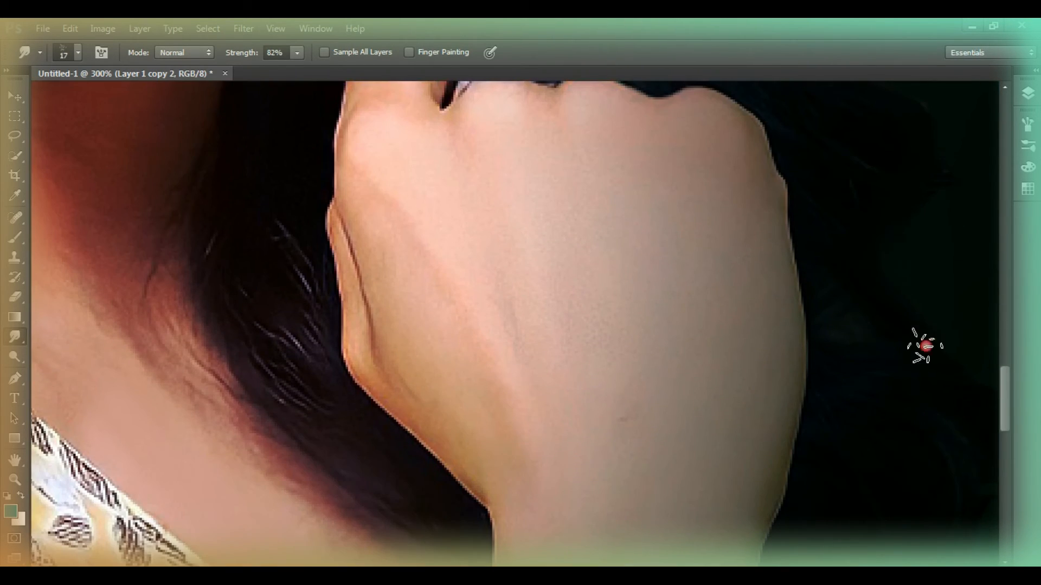
Add a new layer above the smudged cut-out and set its blend mode to Soft Light
key("z")
right_click(239, 339)
left_click(283, 348)
right_click(496, 323)
right_click(519, 312)
left_click(578, 410)
left_click(486, 297)
left_click(486, 289)
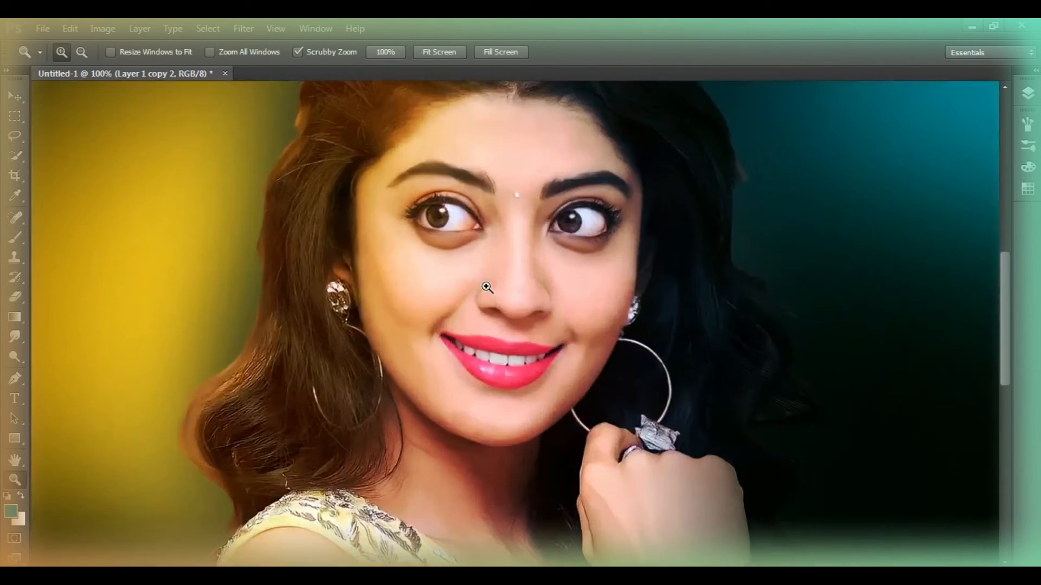
left_click(486, 290)
left_click(1028, 93)
left_click(964, 329)
left_click(879, 121)
left_click(849, 280)
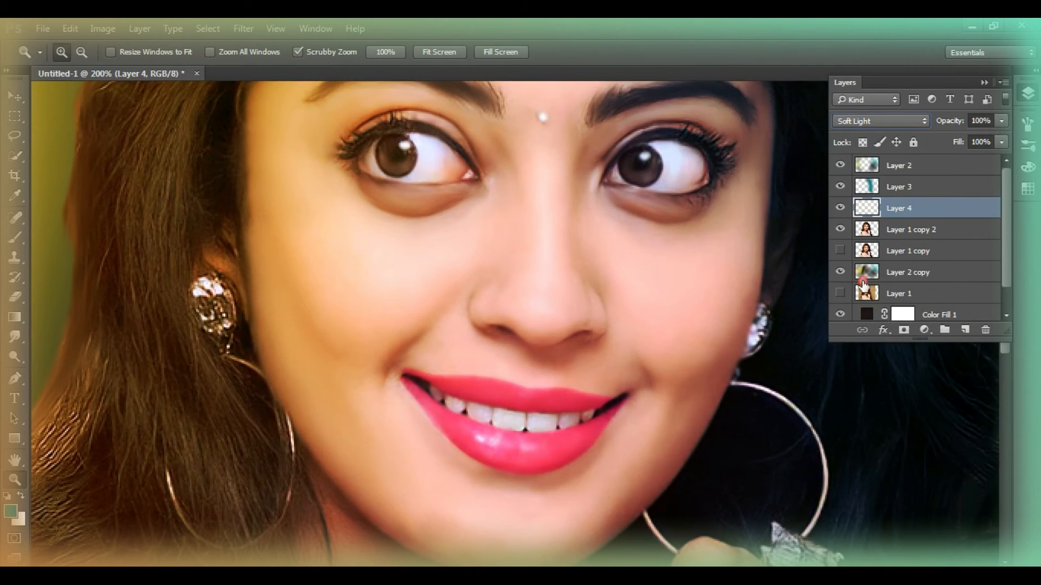
Pick a golden orange and paint the cheek on the yellow-glow side with a 105 px brush in Color mode
key("b")
right_click(417, 348)
left_click(9, 511)
left_click(504, 174)
left_click(674, 129)
left_click_drag(442, 302, 352, 312)
key("ctrl+z")
left_click(194, 52)
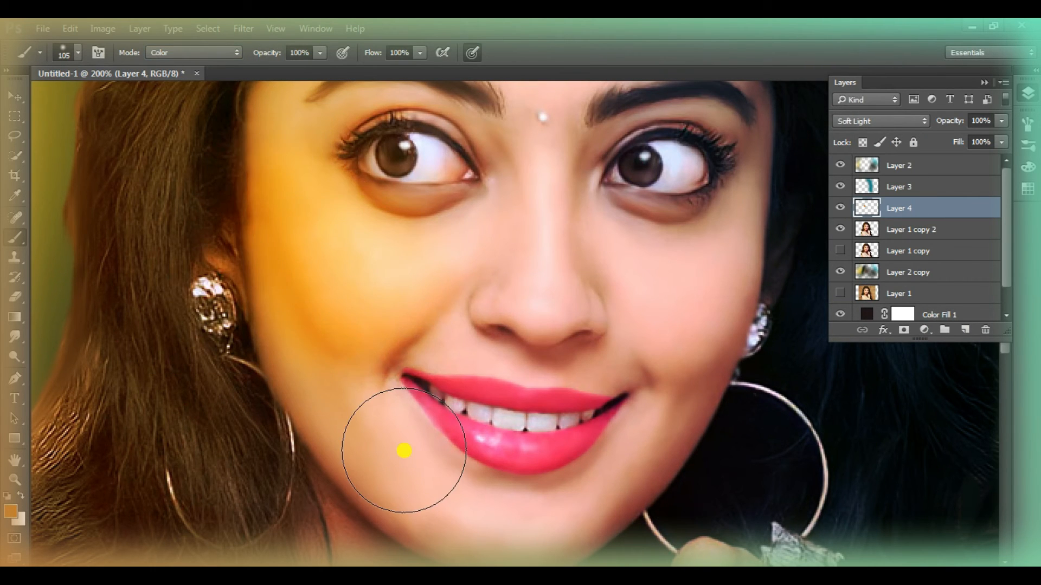
Pick a more saturated orange and paint it over both of the woman's cheeks
left_click(10, 510)
left_click_drag(537, 288, 537, 332)
left_click(510, 178)
left_click(684, 141)
mouse_move(309, 228)
left_mouse_down()
mouse_move(355, 305)
mouse_move(345, 396)
left_mouse_up()
left_click_drag(639, 322, 672, 326)
Set the fill of the orange cheek-tint layer to 47%
scroll(546, 361, "up", 2)
scroll(547, 360, "up", 2)
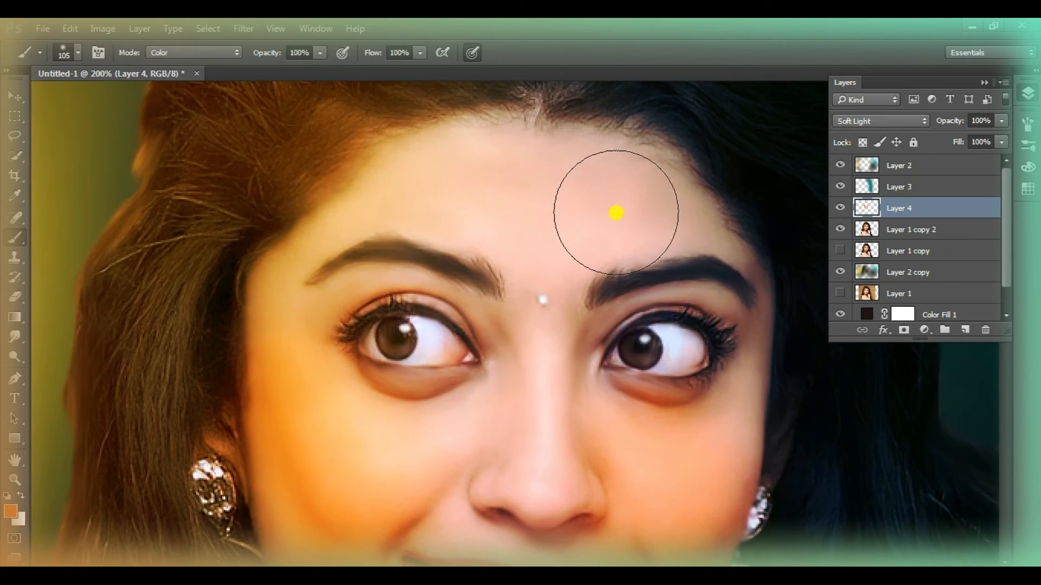
scroll(358, 302, "down", 4)
scroll(423, 404, "up", 1)
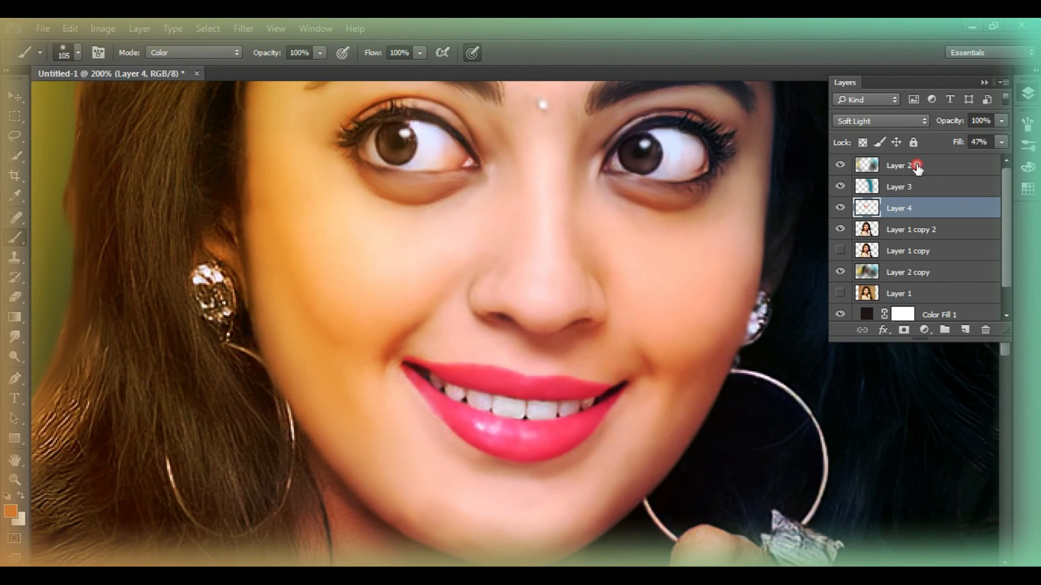
Pick a pink foreground colour and brush it across the woman's forehead
scroll(453, 235, "up", 3)
left_click(10, 511)
left_click(535, 179)
left_click(517, 202)
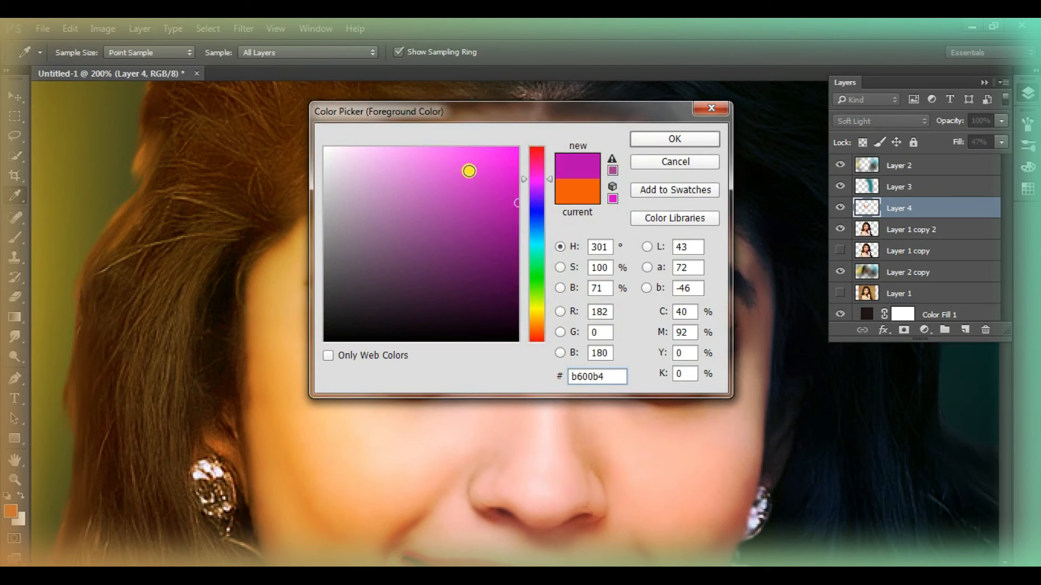
left_click(477, 147)
left_click(660, 146)
scroll(600, 301, "up", 1)
mouse_move(512, 217)
left_mouse_down()
mouse_move(495, 242)
mouse_move(607, 219)
left_mouse_up()
scroll(780, 279, "down", 3)
scroll(780, 277, "up", 1)
scroll(780, 277, "down", 1)
Switch the cut-out, tint and blurred background layers off and on to compare what each contributes to the whole image
key("z")
right_click(401, 338)
left_click(464, 346)
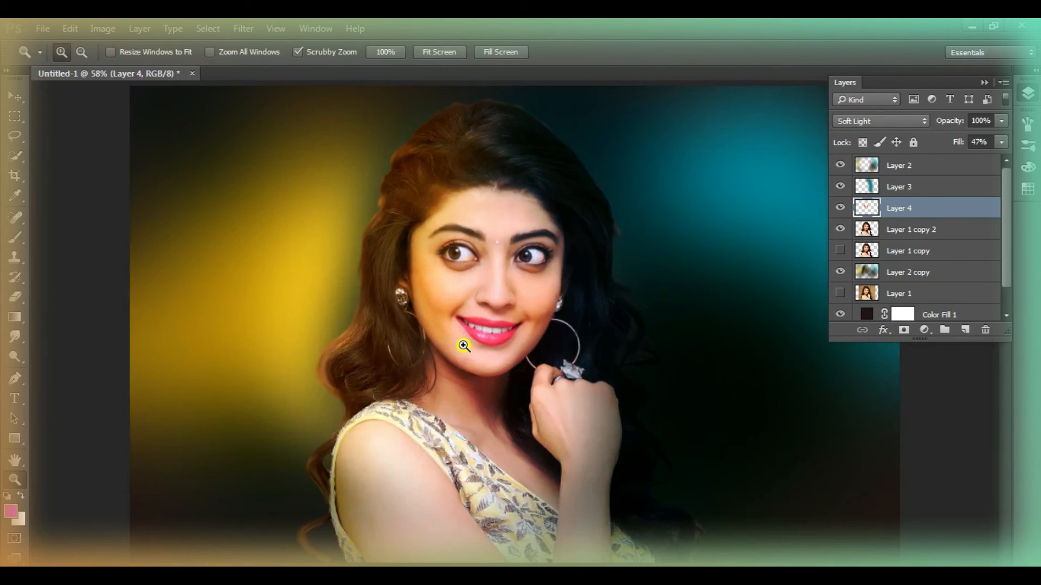
left_click(839, 228)
scroll(839, 227, "down", 1)
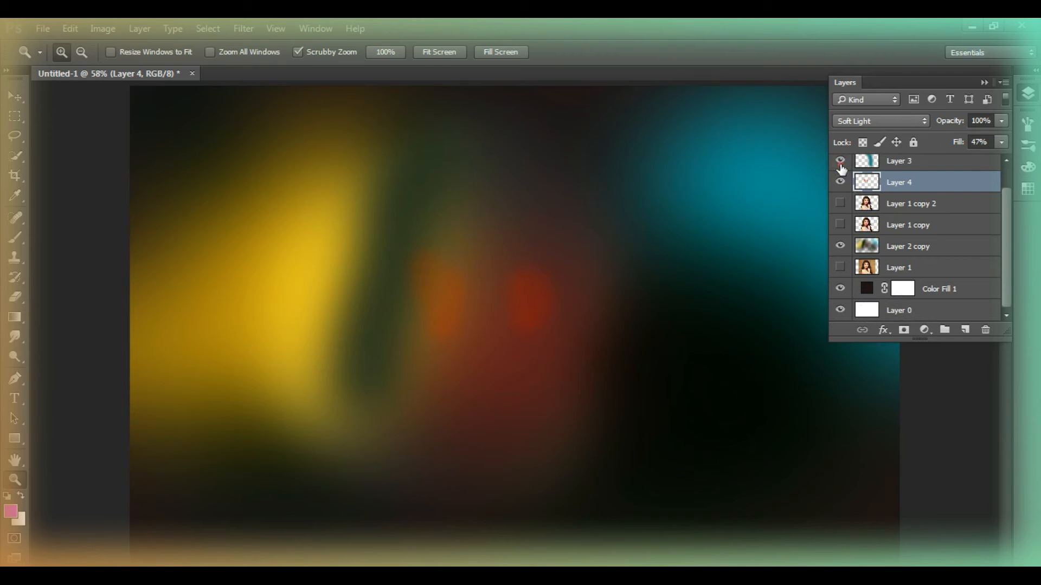
left_click(840, 182)
left_click(841, 182)
left_click(841, 202)
left_click(841, 202)
left_click(841, 182)
left_click(841, 182)
left_click(841, 247)
left_click(841, 204)
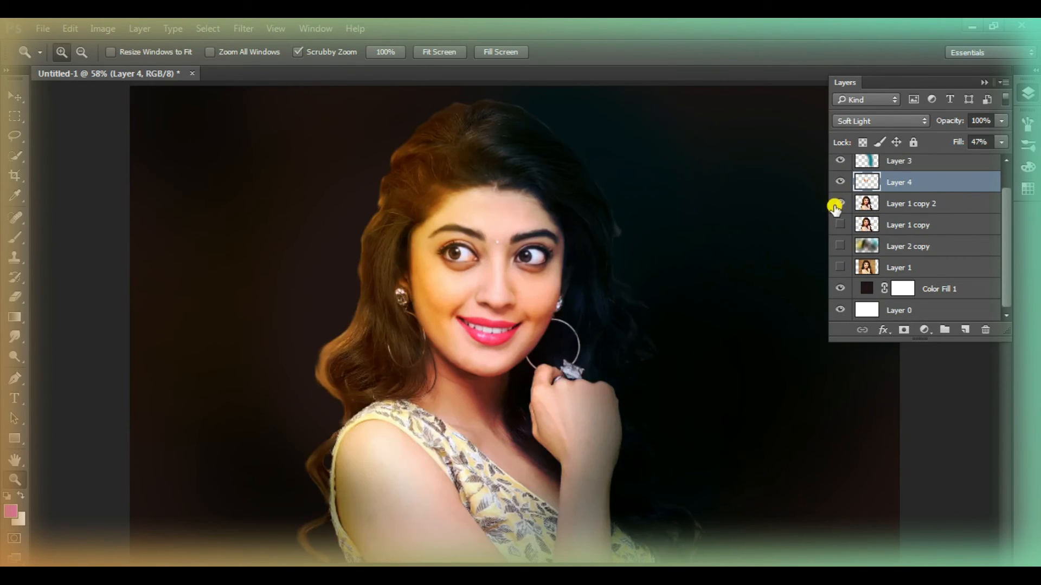
left_click(841, 248)
left_click(841, 248)
left_click(841, 248)
left_click(841, 248)
Dim the blurred background layer by lowering its fill and add a new layer directly above it
left_click_drag(958, 142, 910, 161)
left_click(966, 330)
key("b")
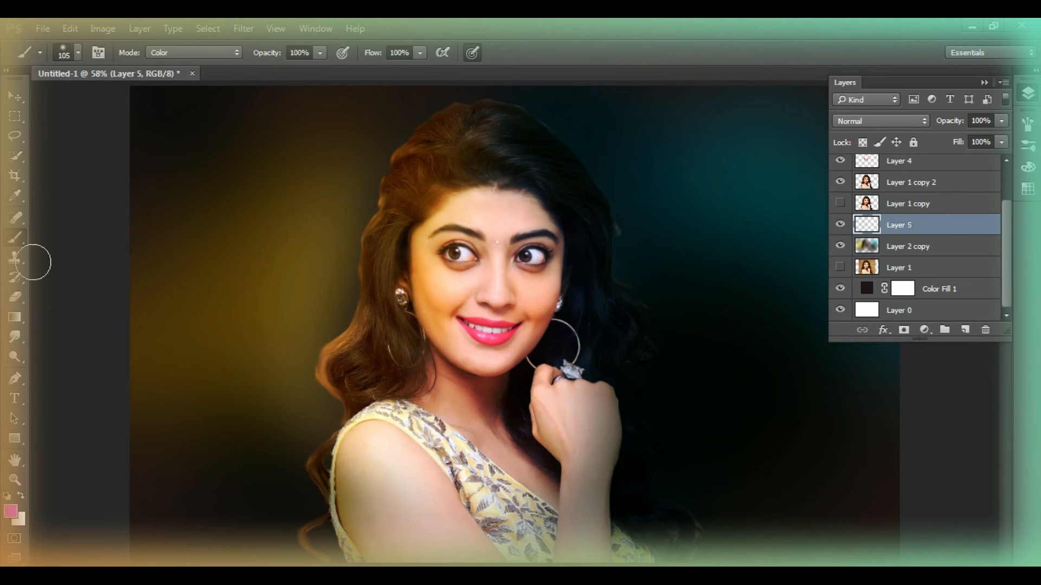
Sample the yellow of the background and brighten it into an orange-yellow foreground colour for the brush
left_click(15, 196)
left_click(303, 270)
left_click(10, 511)
left_click(484, 182)
left_click(654, 140)
left_click(15, 239)
right_click(179, 233)
key("Escape")
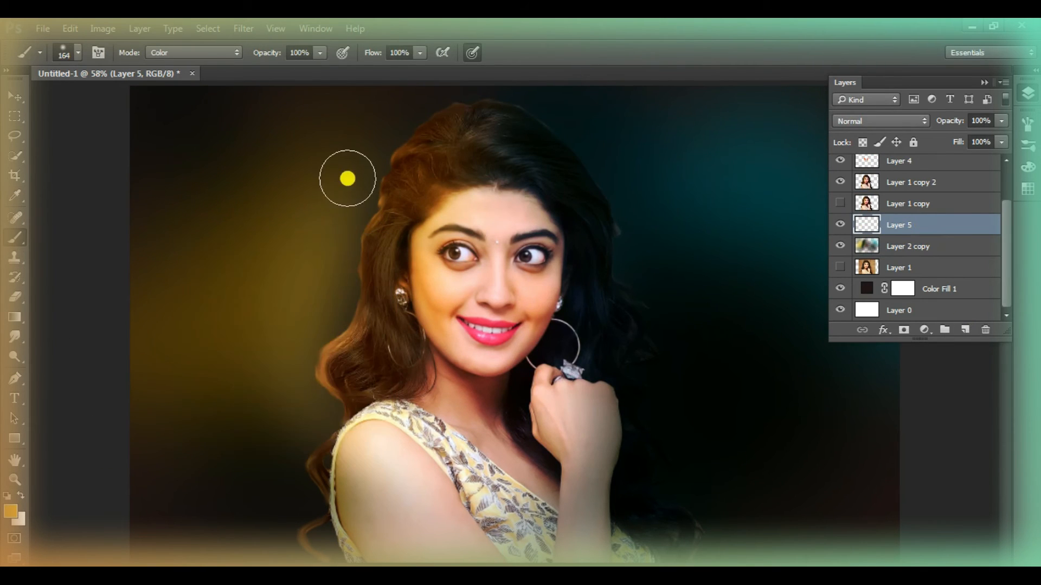
Brush the orange-yellow with a 374 px brush over the background beside the woman's hair, down to her shoulder
key("z")
right_click(538, 381)
left_click(583, 481)
left_click(15, 238)
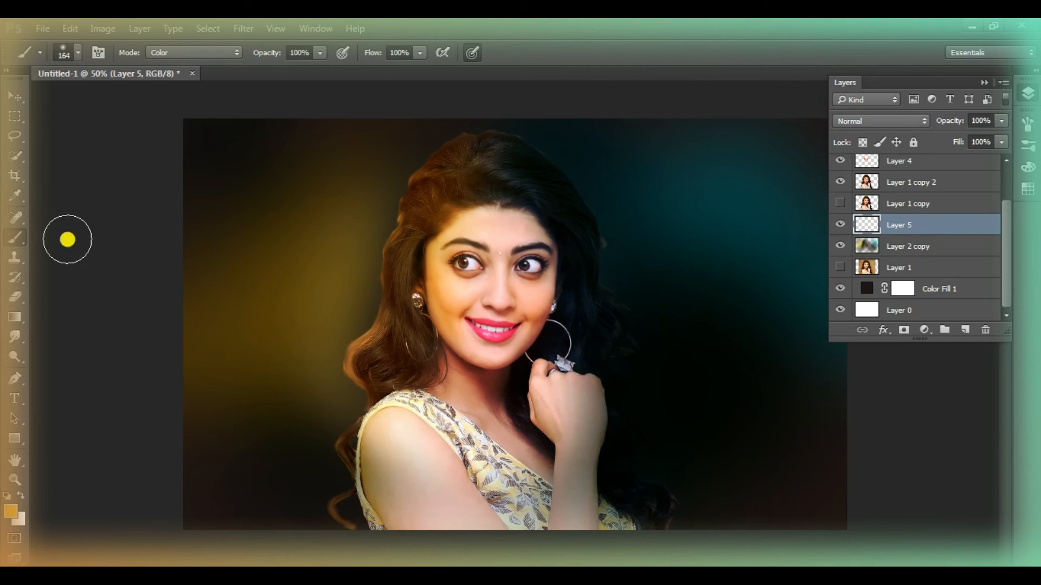
right_click(374, 238)
mouse_move(360, 201)
left_mouse_down()
mouse_move(345, 311)
mouse_move(301, 391)
left_mouse_up()
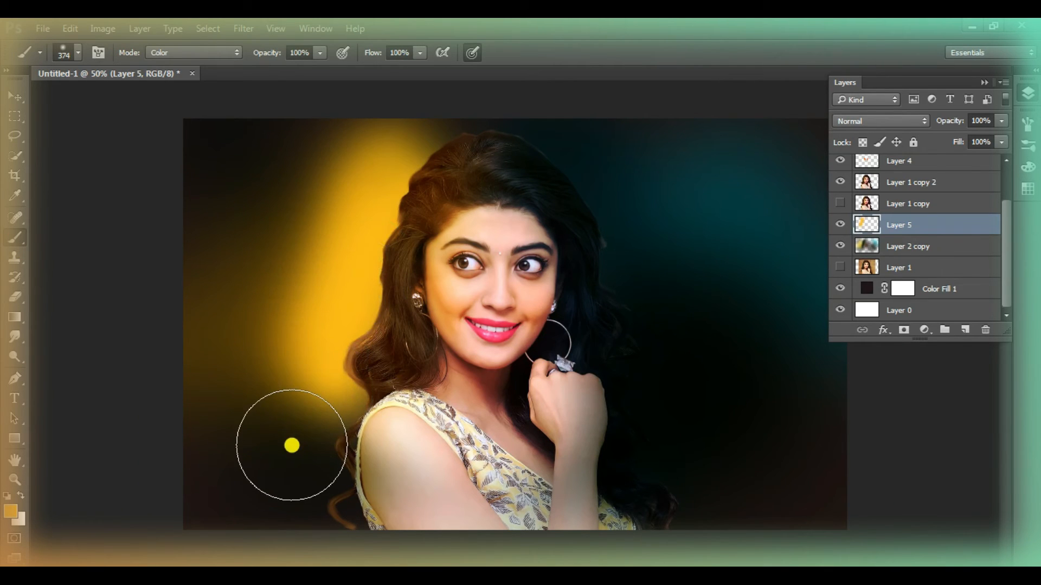
left_click_drag(314, 451, 293, 488)
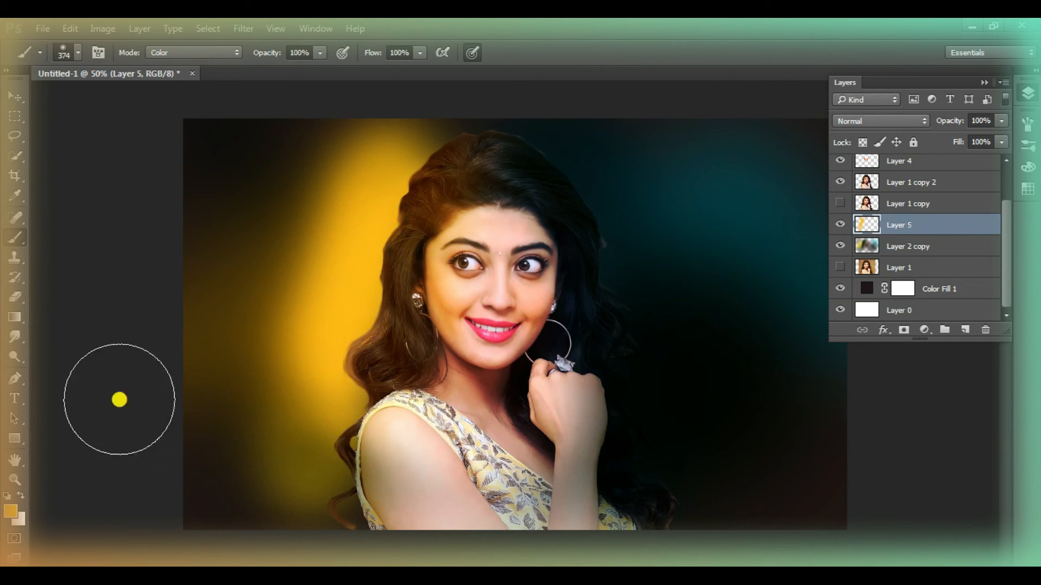
Sample the dark teal of the background and brush it over the backdrop on the cyan side
key("i")
key("b")
mouse_move(728, 225)
left_mouse_down()
mouse_move(628, 186)
mouse_move(640, 182)
left_mouse_up()
mouse_move(793, 339)
left_mouse_down()
mouse_move(777, 311)
mouse_move(649, 313)
mouse_move(745, 438)
mouse_move(772, 267)
left_mouse_up()
left_click(86, 457)
left_click(650, 437, "alt")
Set the foreground colour to dark yellow 644800 and brush it along the hair on the yellow side
left_click_drag(393, 466, 437, 328)
left_click(20, 524)
left_click(516, 263)
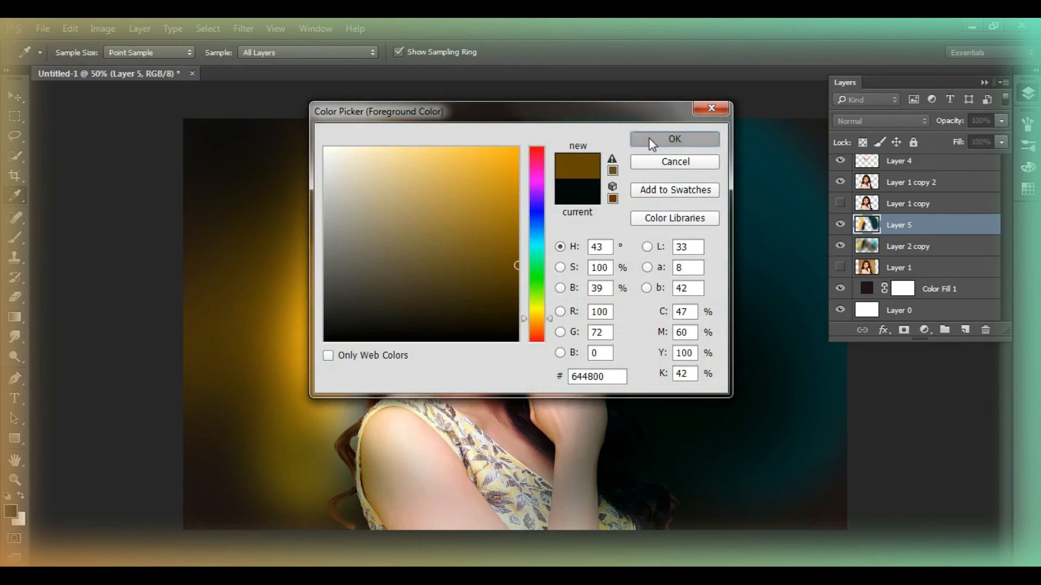
left_click(648, 138)
left_click_drag(383, 479, 370, 342)
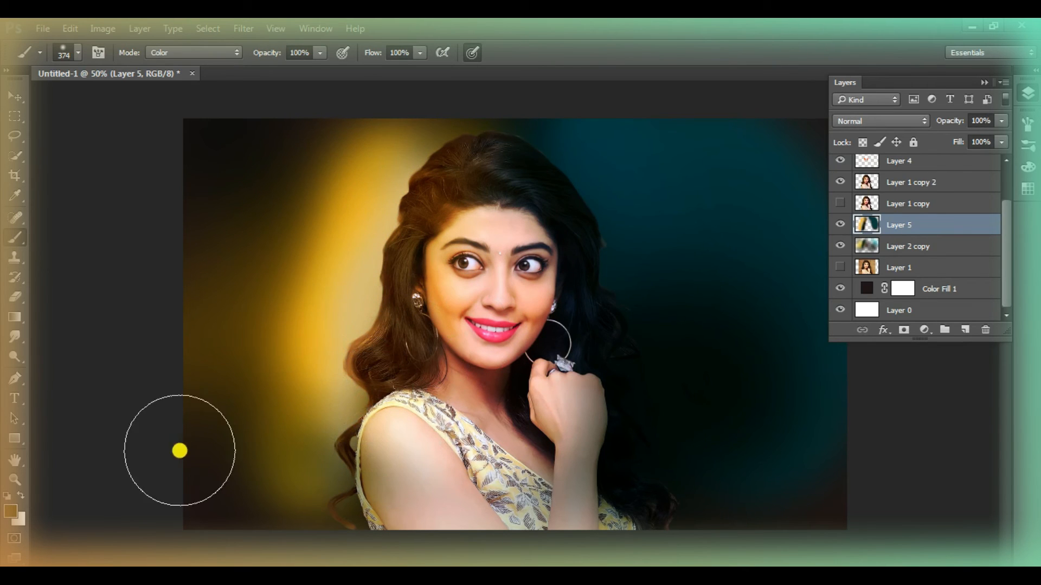
Choose a bright orange-yellow foreground colour and repaint the glow beside the hair with it
left_click(14, 508)
left_click(509, 148)
left_click(661, 136)
mouse_move(395, 173)
left_mouse_down()
mouse_move(360, 246)
mouse_move(326, 372)
left_mouse_up()
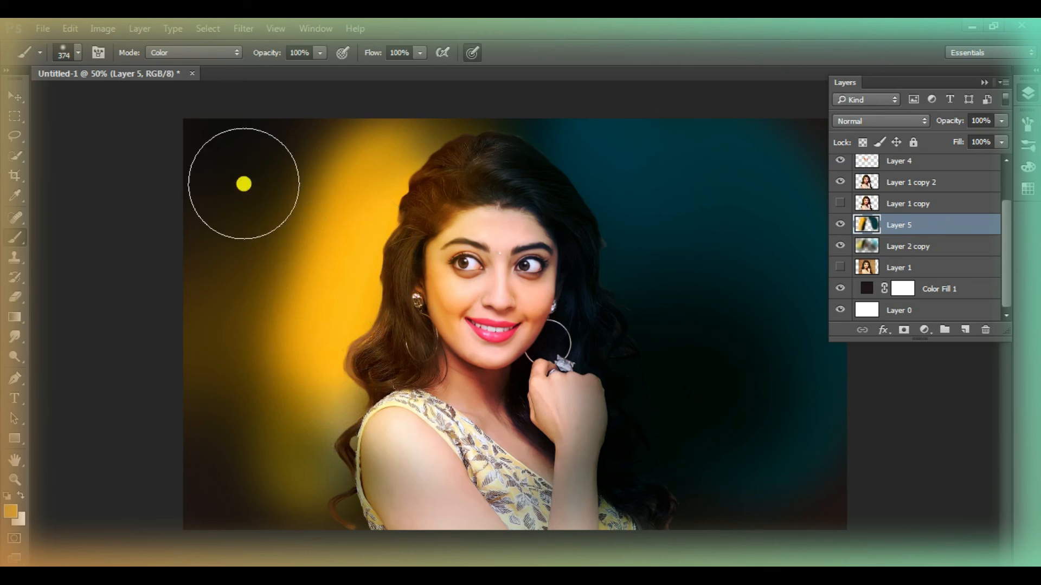
Blur the painted glow layer so its orange and teal strokes spread softly into the background
left_click(244, 29)
mouse_move(296, 195)
left_click(483, 283)
left_click_drag(458, 379, 515, 387)
left_click(612, 136)
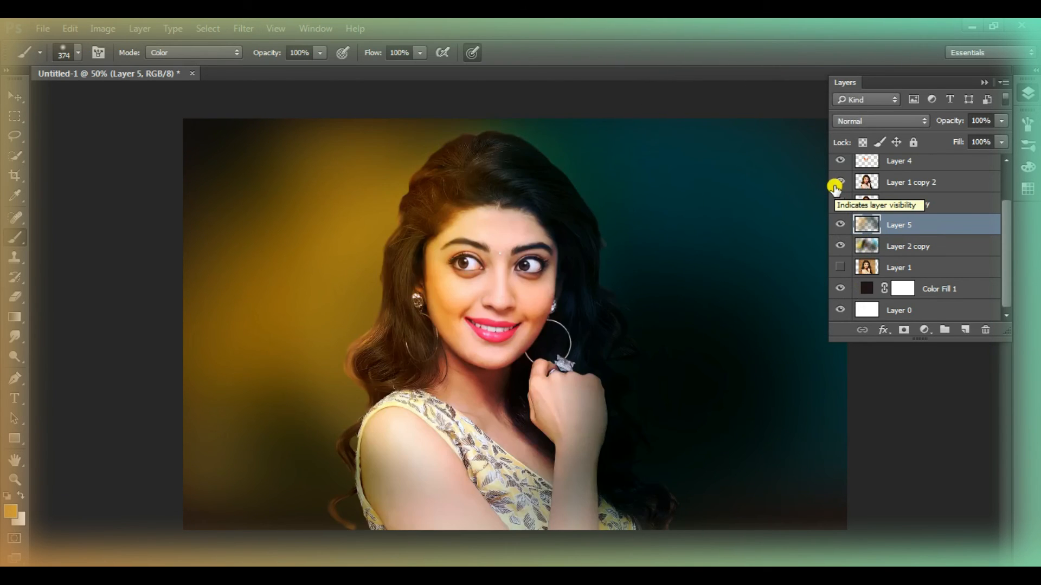
Try the Grain and Mosaic Tiles textures in the Filter Gallery and apply Texturizer to the blurred glow layer
left_click(243, 28)
left_click(295, 85)
right_click(406, 248)
left_click(464, 203)
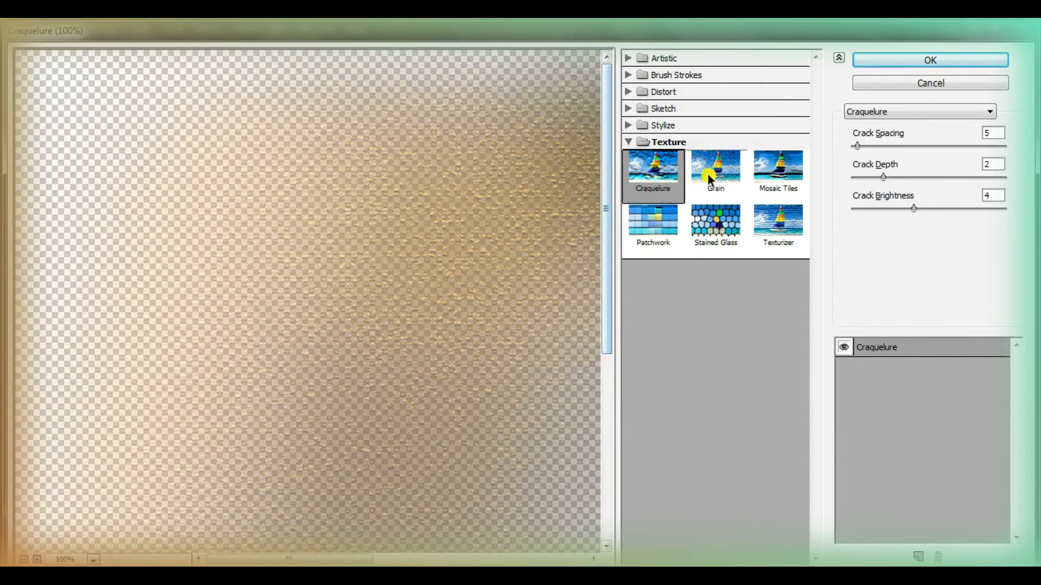
left_click(709, 176)
left_click(778, 170)
left_click(778, 222)
left_click_drag(865, 172, 883, 215)
left_click(927, 60)
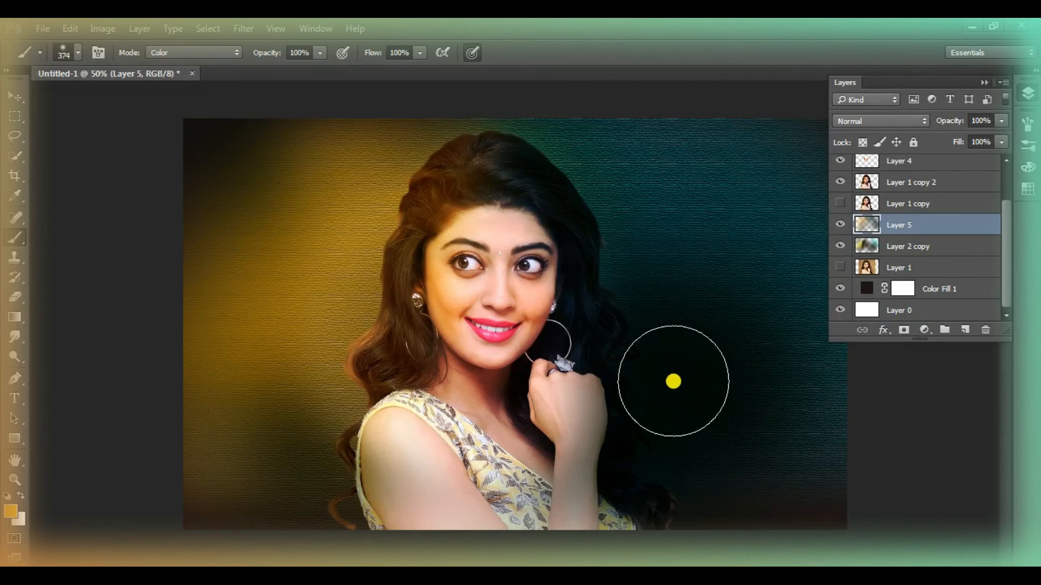
Duplicate the textured glow layer and move the copy to the top of the layer stack
left_click(9, 484)
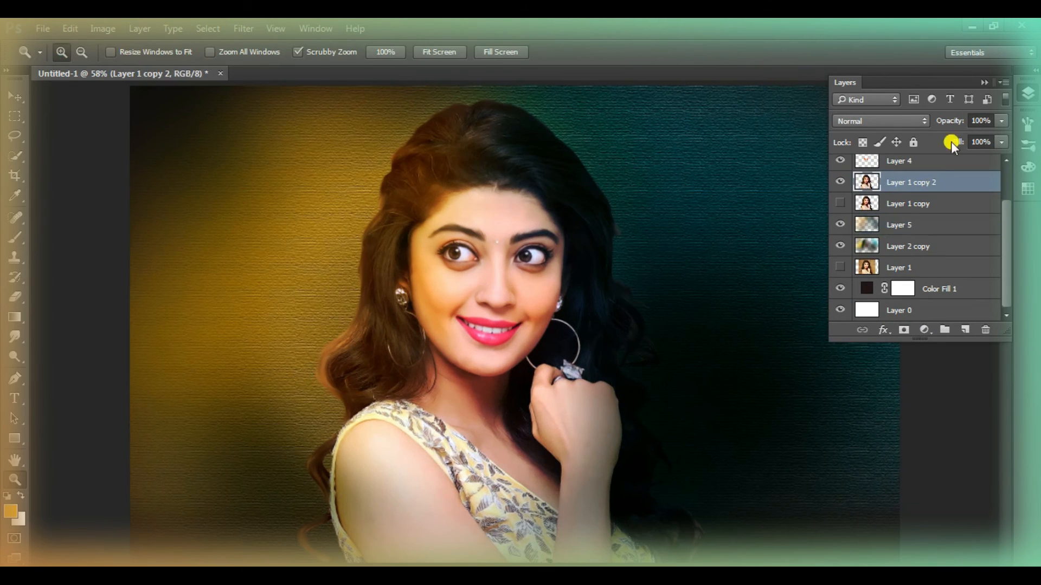
left_click(930, 234)
left_click(841, 224)
left_click(840, 224)
left_click_drag(948, 228, 965, 329)
left_click_drag(934, 210, 932, 158)
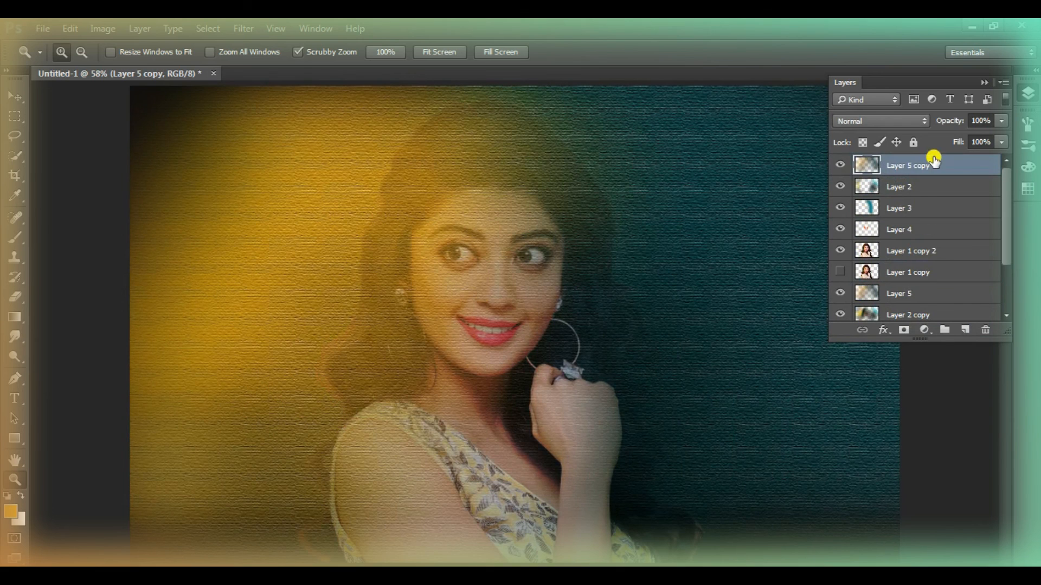
Add a mask to the textured copy and brush the texture away from the woman's face, hair and body
left_click(903, 330)
left_click(16, 242)
mouse_move(488, 136)
left_mouse_down()
mouse_move(546, 174)
mouse_move(406, 232)
mouse_move(534, 410)
mouse_move(466, 380)
mouse_move(461, 412)
mouse_move(412, 477)
mouse_move(394, 481)
left_mouse_up()
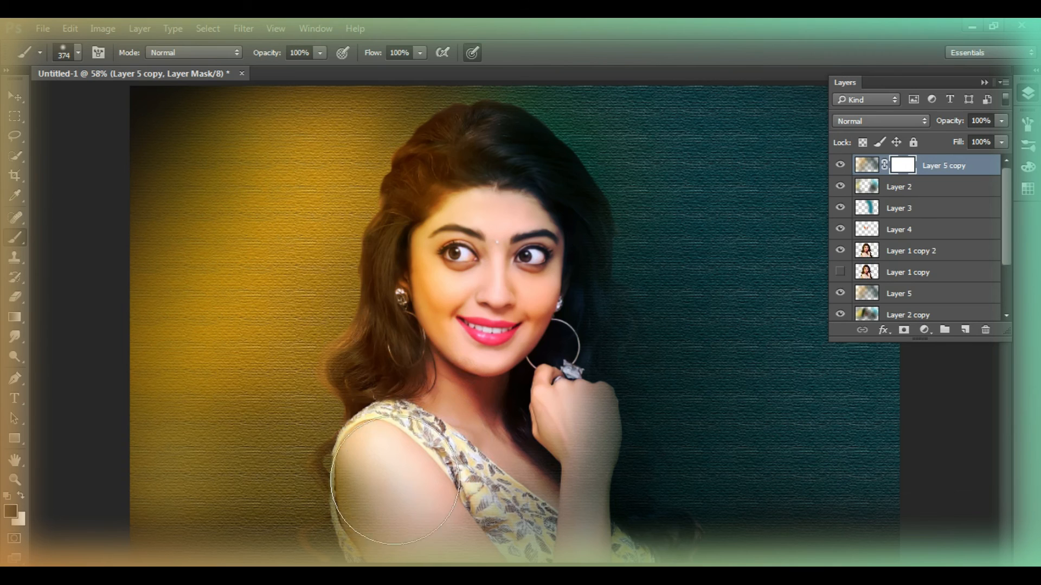
mouse_move(490, 437)
left_mouse_down()
mouse_move(519, 227)
mouse_move(429, 258)
left_mouse_up()
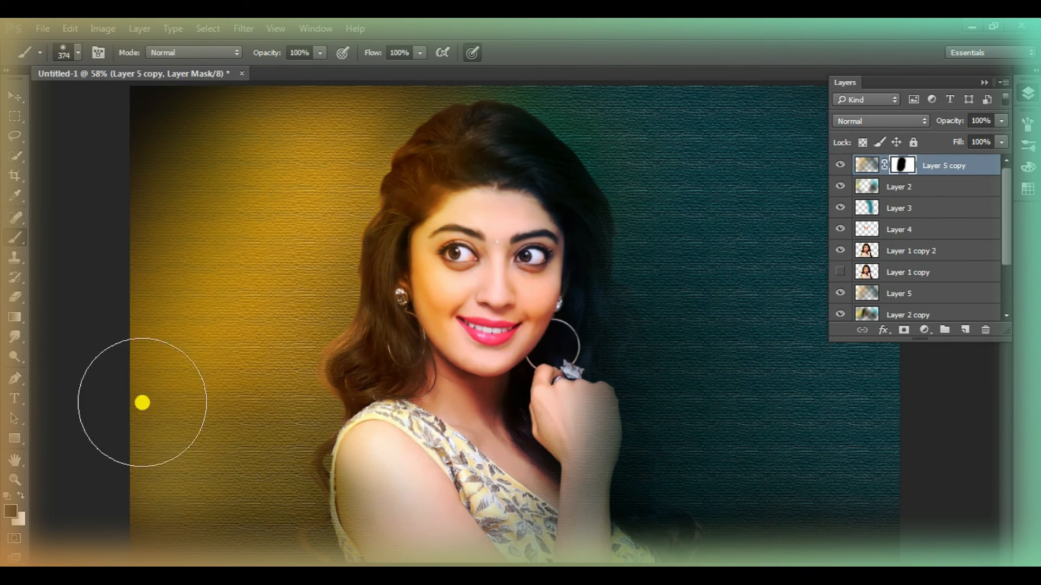
Select the textured copy's mask and set the brush opacity to 17%
left_click(18, 481)
right_click(499, 305)
left_click(578, 318)
left_click_drag(952, 129, 983, 143)
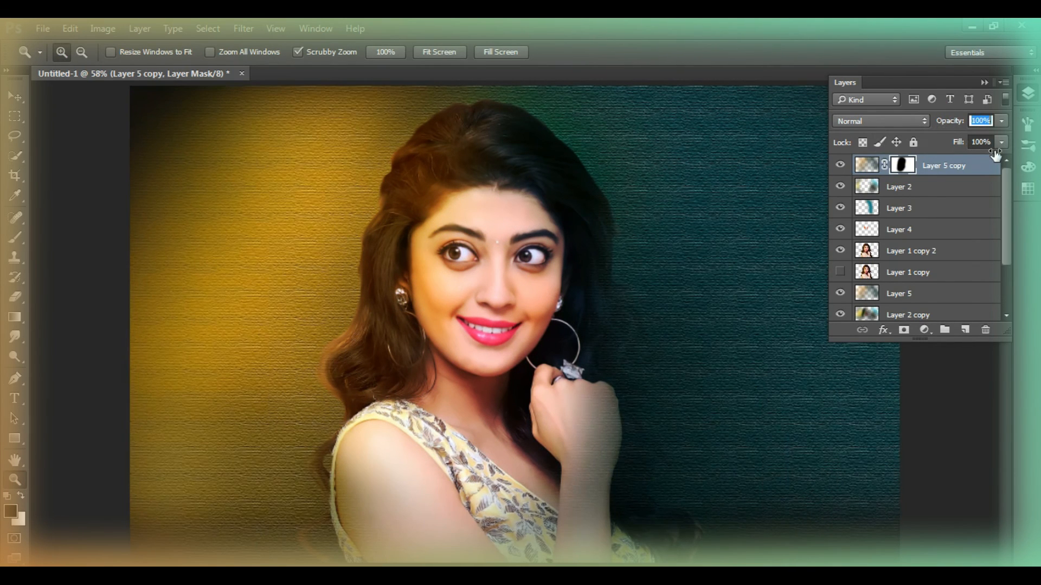
left_click(902, 164)
left_click(11, 240)
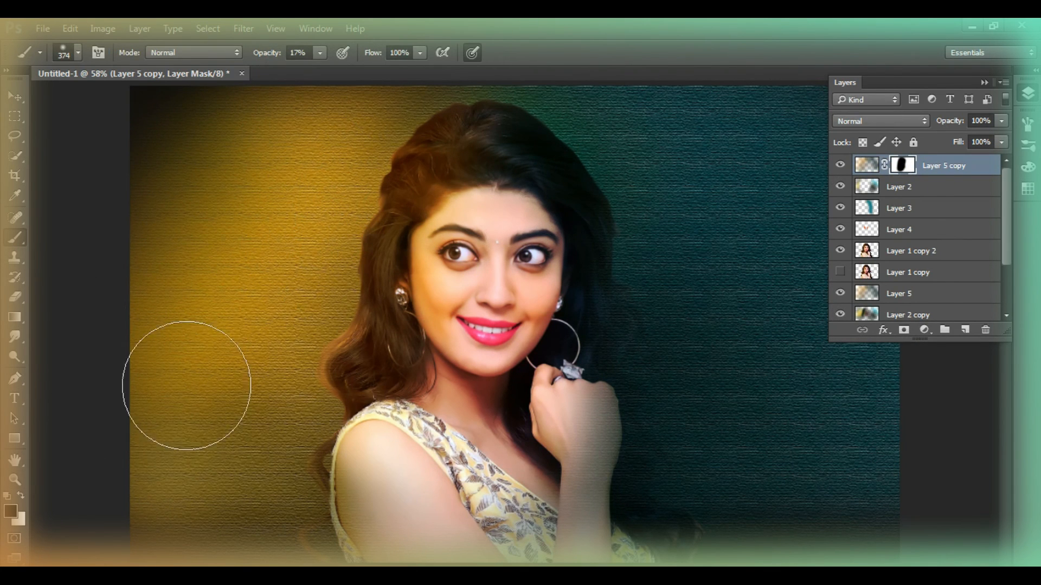
Examine the whole image while switching lower layers off and on to judge the background
left_click(15, 479)
right_click(475, 308)
left_click(537, 407)
left_click(1028, 95)
left_click(1024, 97)
scroll(831, 255, "down", 2)
left_click(845, 297)
left_click(841, 210)
left_click(842, 207)
scroll(900, 257, "up", 2)
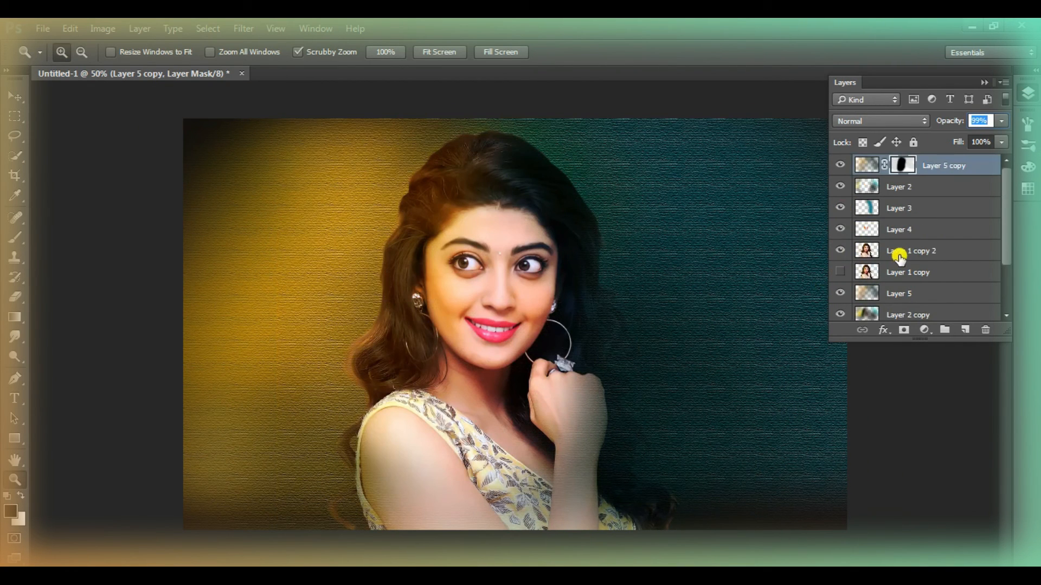
Add a new top layer and apply the merged image to it with Multiply blending at 100% opacity
left_click(967, 331)
left_click(103, 28)
left_click(144, 251)
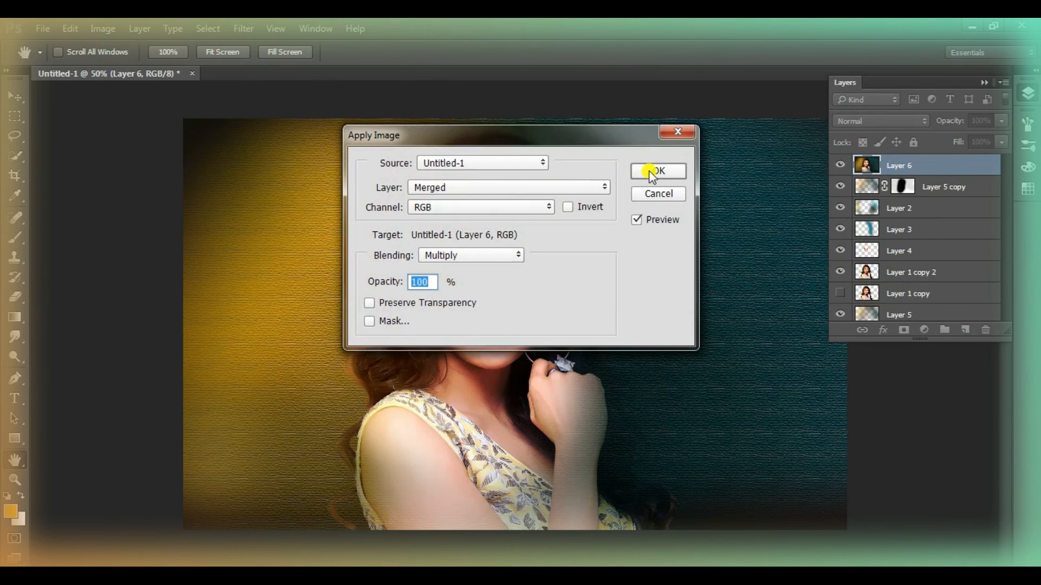
left_click(650, 169)
key("z")
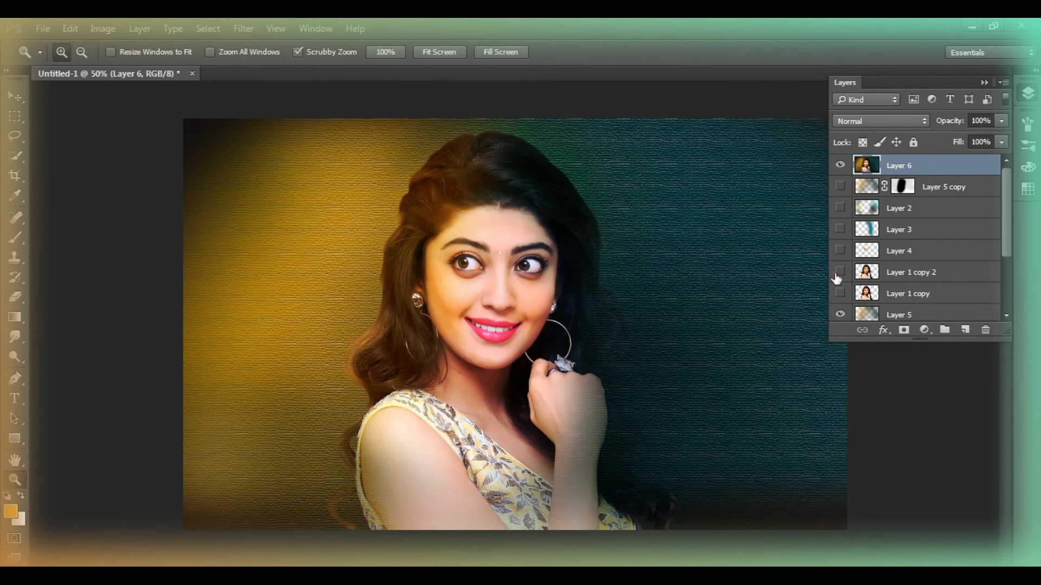
Hide the layers beneath the merged image layer and toggle that layer off and on to check it
scroll(839, 255, "down", 3)
left_click(841, 228)
left_click(846, 310)
scroll(841, 228, "up", 3)
left_click(841, 160)
left_click(841, 161)
left_click(840, 160)
left_click(840, 161)
left_click(840, 160)
left_click(840, 161)
Adjust the colours of the merged portrait layer with an image adjustment, checking the face up close
left_click(484, 300)
left_click(482, 298)
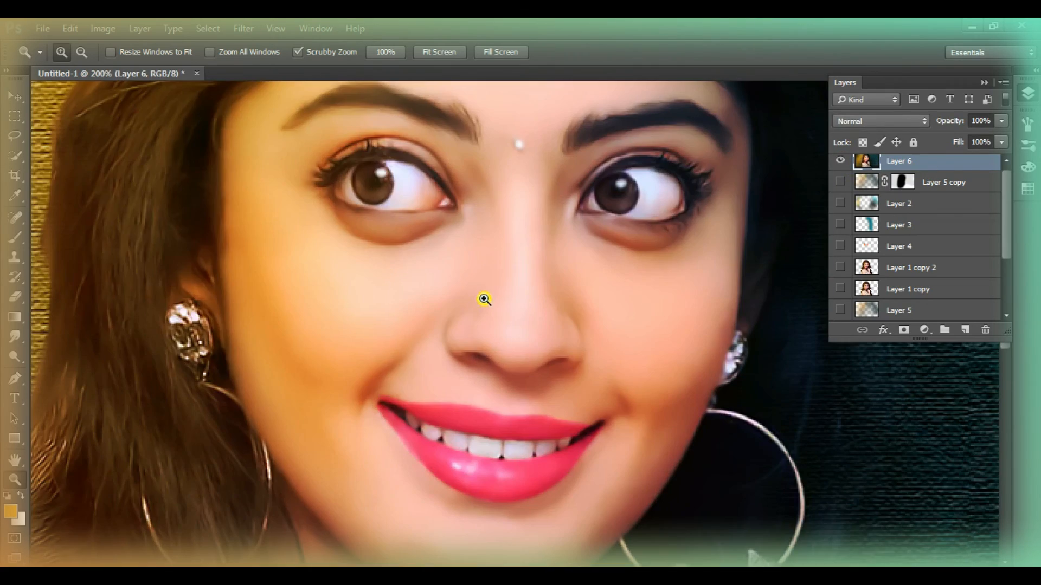
left_click(102, 28)
mouse_move(136, 63)
left_click(356, 219)
left_click(706, 197)
left_click_drag(713, 214, 704, 218)
left_click_drag(706, 198, 699, 197)
left_click(861, 148)
left_click(20, 484)
right_click(517, 298)
left_click(532, 313)
Duplicate the merged portrait layer and open the copy in the Camera Raw filter
left_click(243, 28)
left_click_drag(944, 164, 965, 329)
left_click(245, 31)
left_click(318, 114)
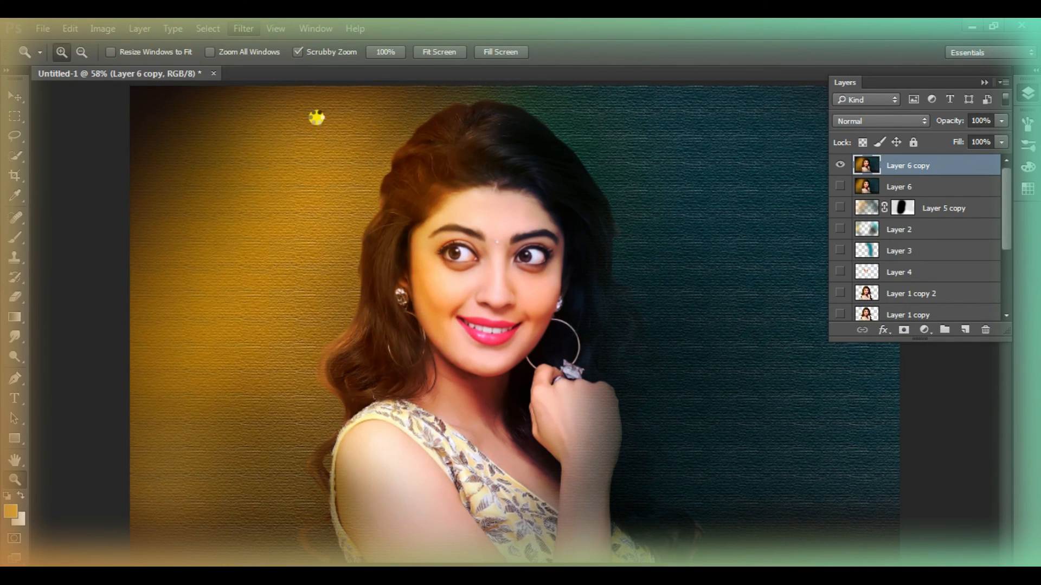
Set the portrait's Vibrance to +28 and its Tint to +11
scroll(854, 512, "down", 1)
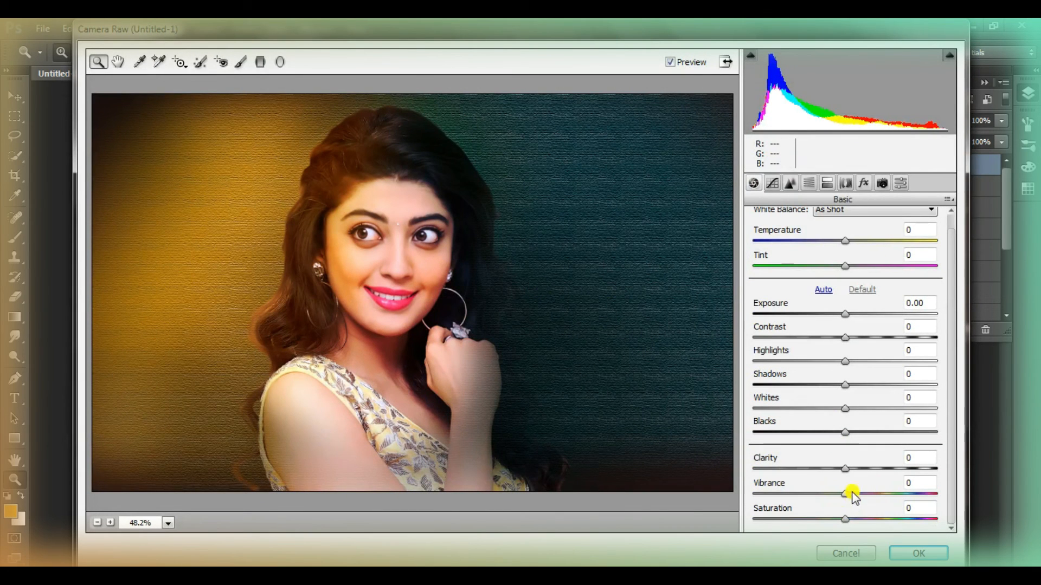
left_click_drag(852, 493, 872, 500)
left_click_drag(848, 268, 847, 241)
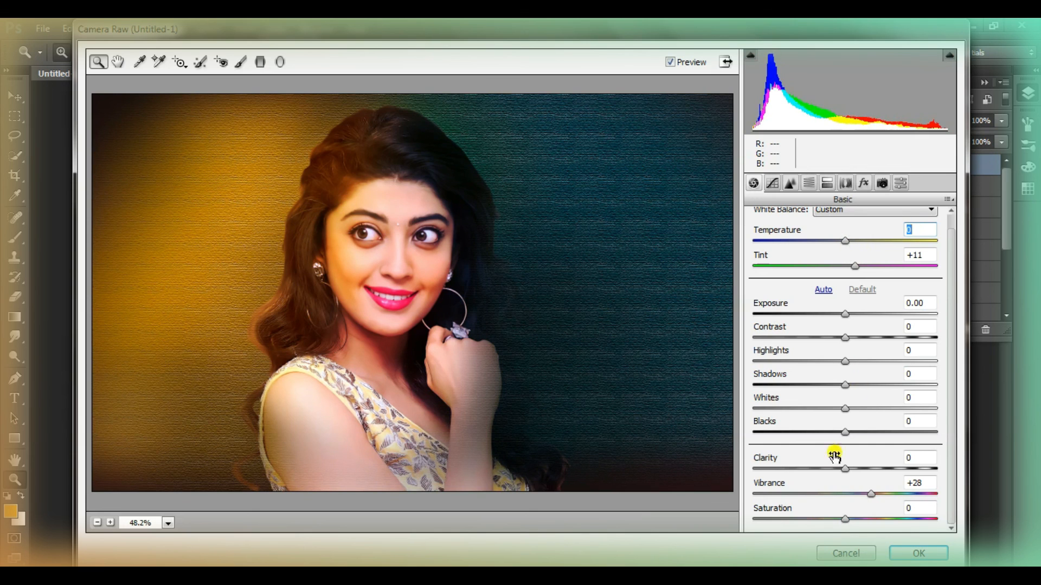
Set the sharpening Detail to 27, with noise reduction Luminance at 14 and Color at 37
left_click(772, 183)
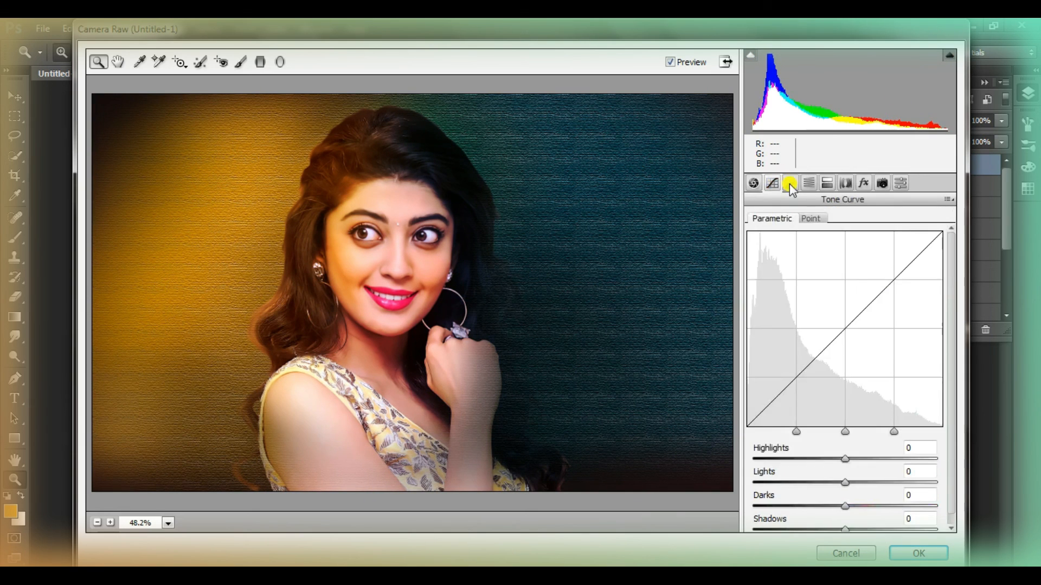
left_click(789, 183)
left_click_drag(754, 244, 786, 252)
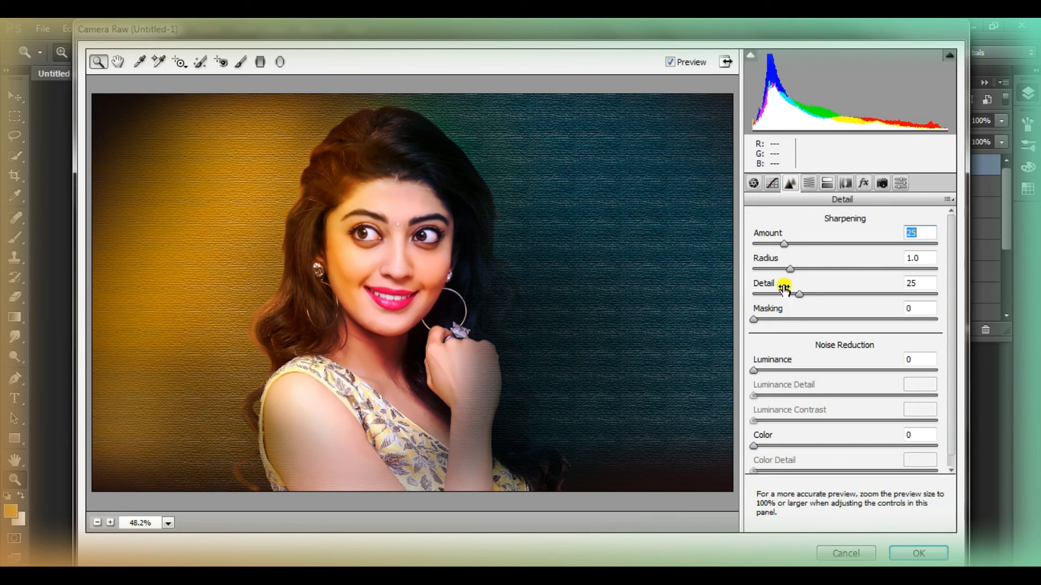
left_click_drag(763, 373, 773, 373)
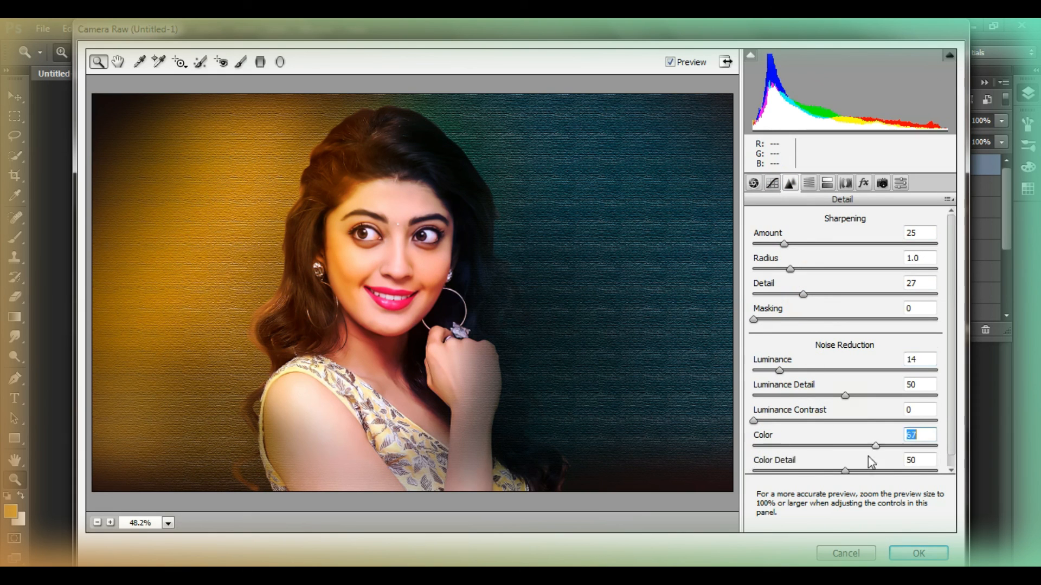
left_click_drag(867, 457, 925, 459)
left_click_drag(844, 470, 837, 442)
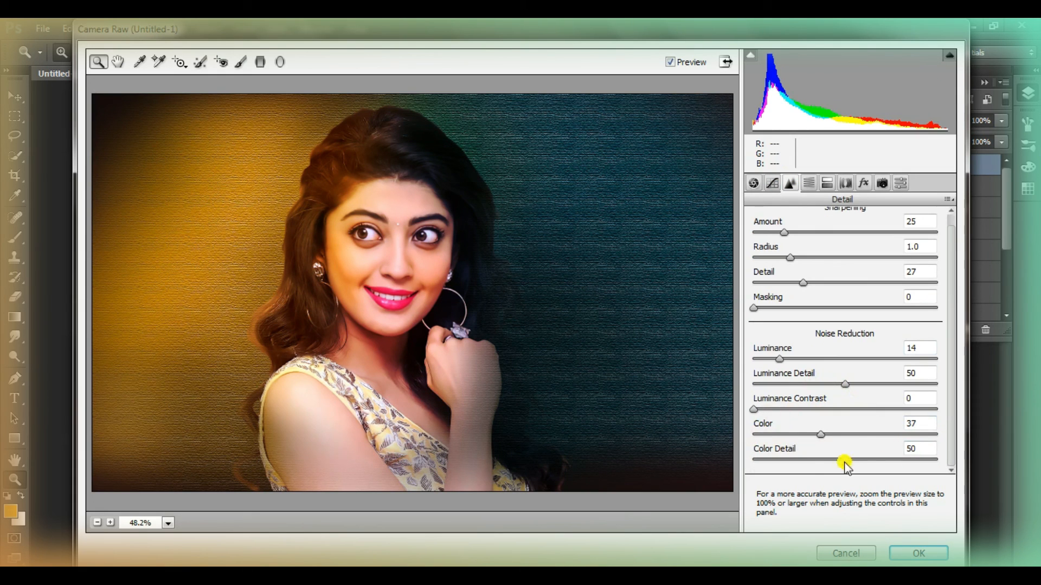
Shift the Magentas hue to +33, check the lips up close and apply the Camera Raw changes
left_click(807, 185)
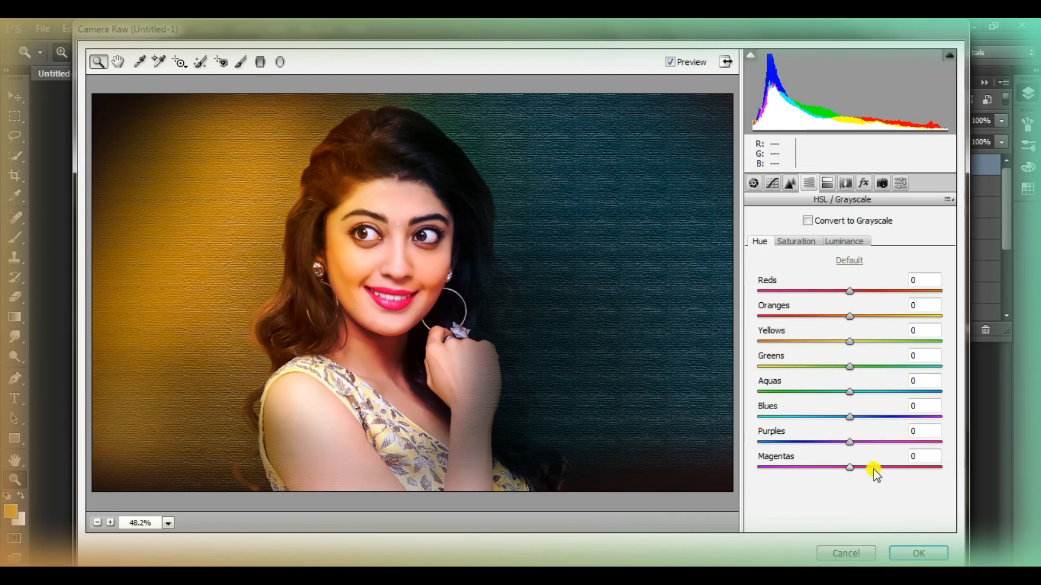
left_click(379, 290)
left_click(389, 291)
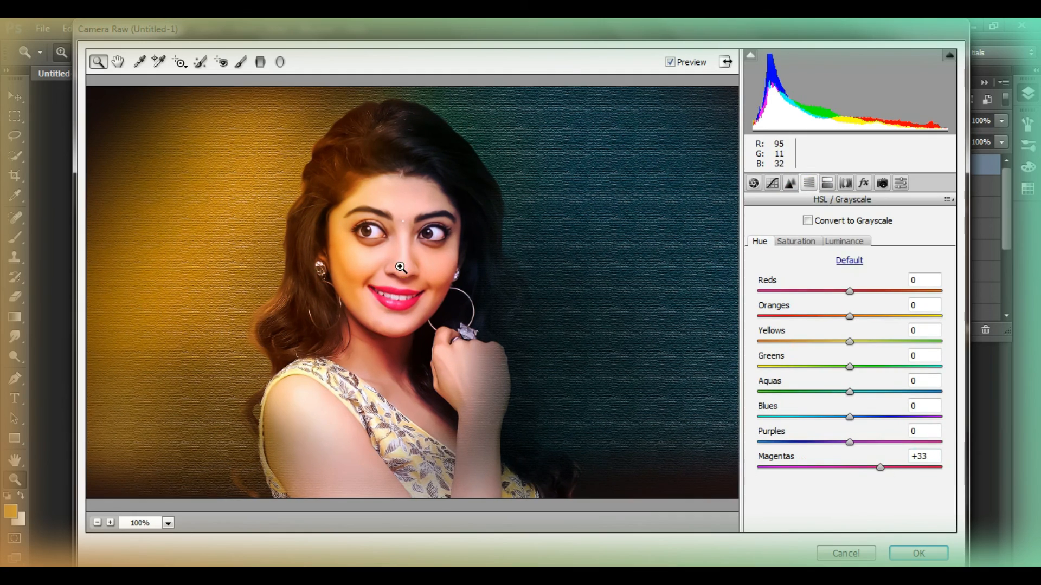
left_click(390, 291)
left_click(391, 291)
left_click(391, 291)
key("space")
left_click_drag(569, 224, 424, 245)
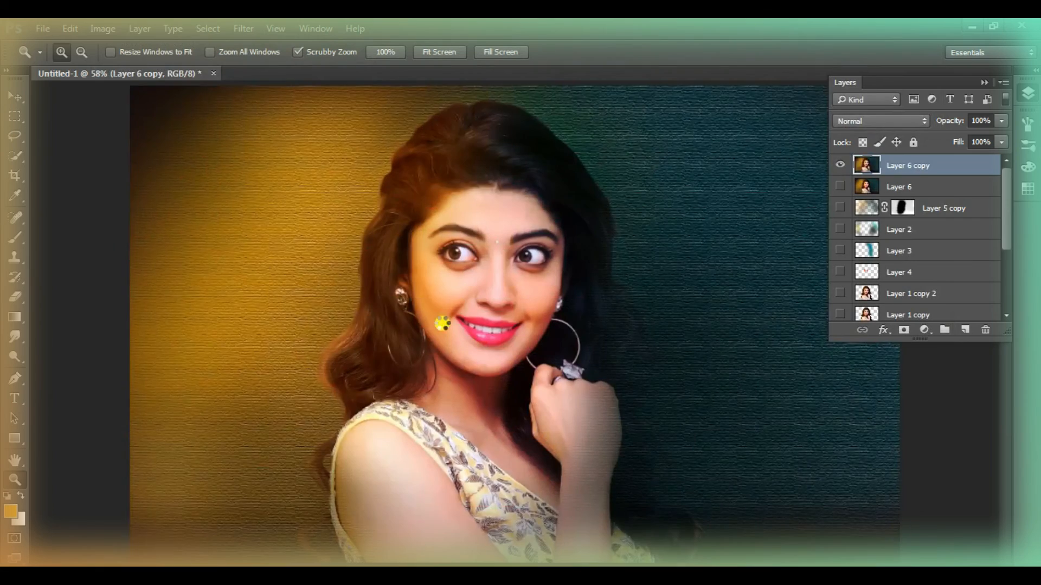
Examine the graded portrait's face up close and then the whole image with the layer list collapsed
left_click(495, 277)
left_click(494, 278)
left_click(494, 278)
right_click(494, 278)
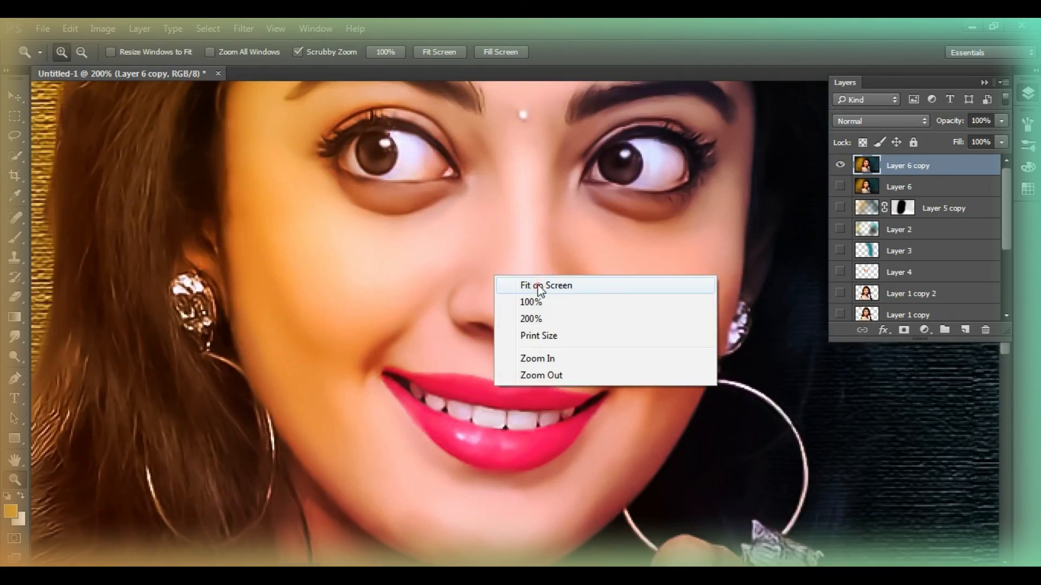
left_click(540, 287)
left_click(1028, 94)
right_click(519, 277)
left_click(558, 373)
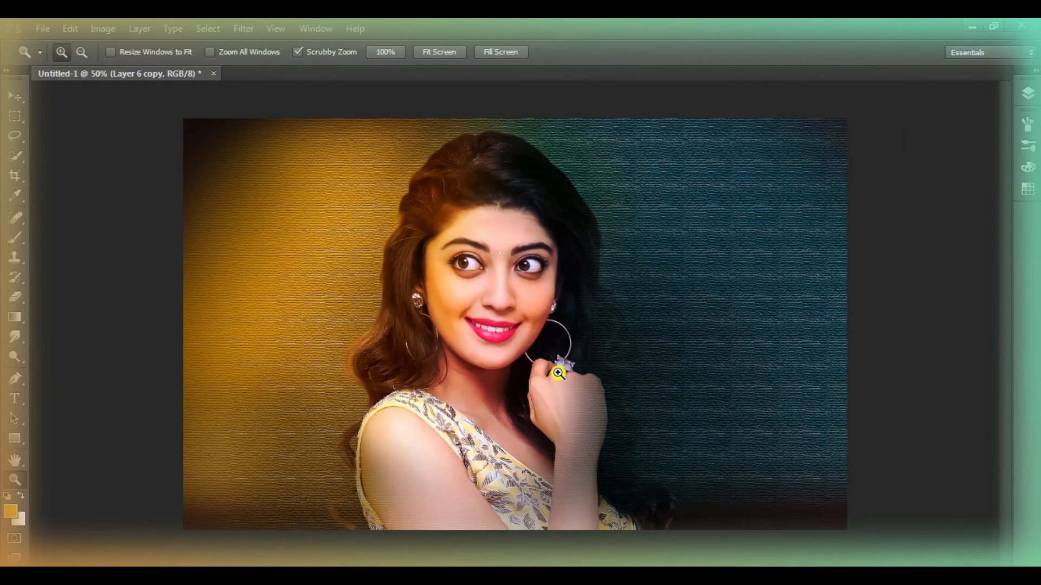
left_click(513, 213)
left_click(514, 214)
left_click(514, 214)
right_click(556, 292)
left_click(682, 303)
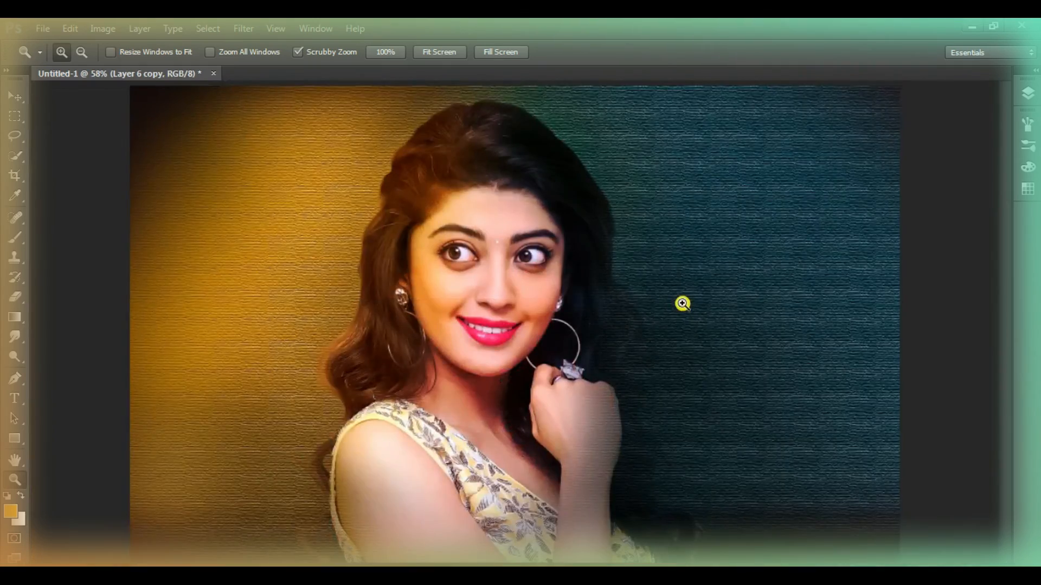